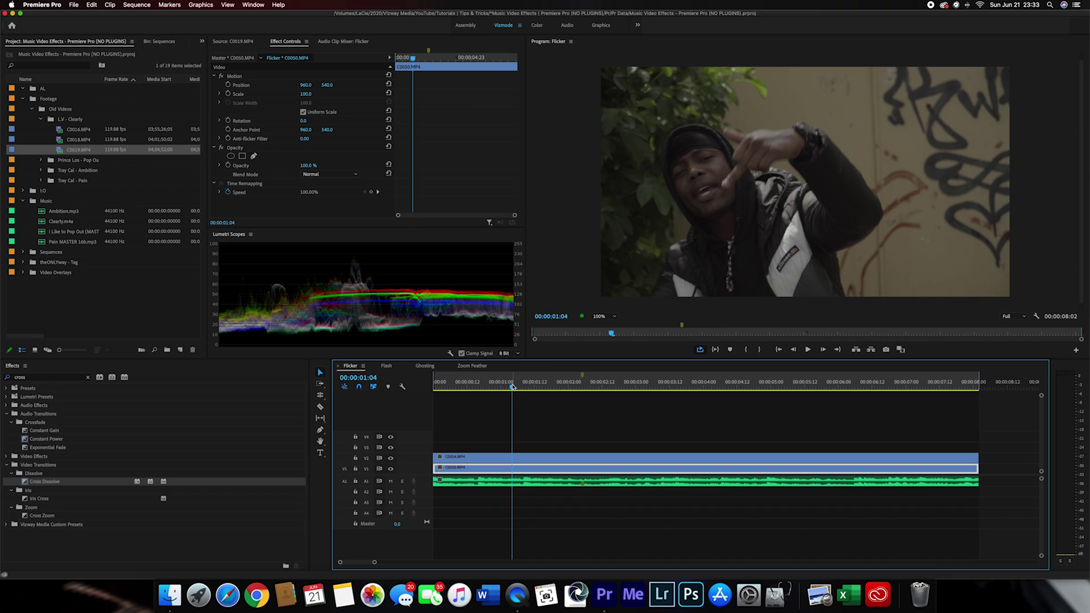
Play the Flicker sequence through and around its marker to judge where the beat falls
drag(514, 387, 492, 388)
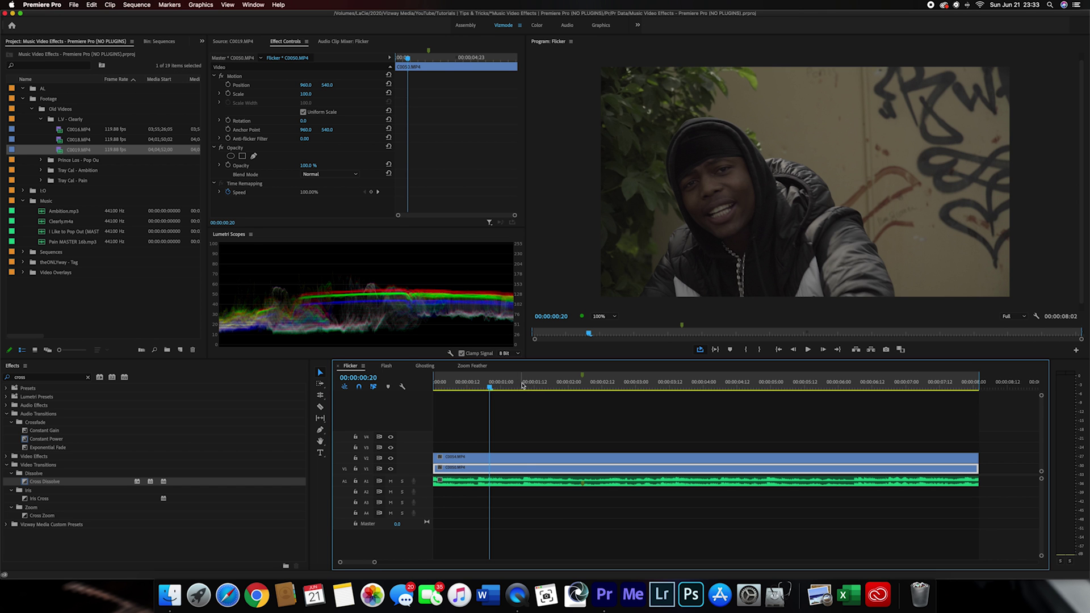
key(space)
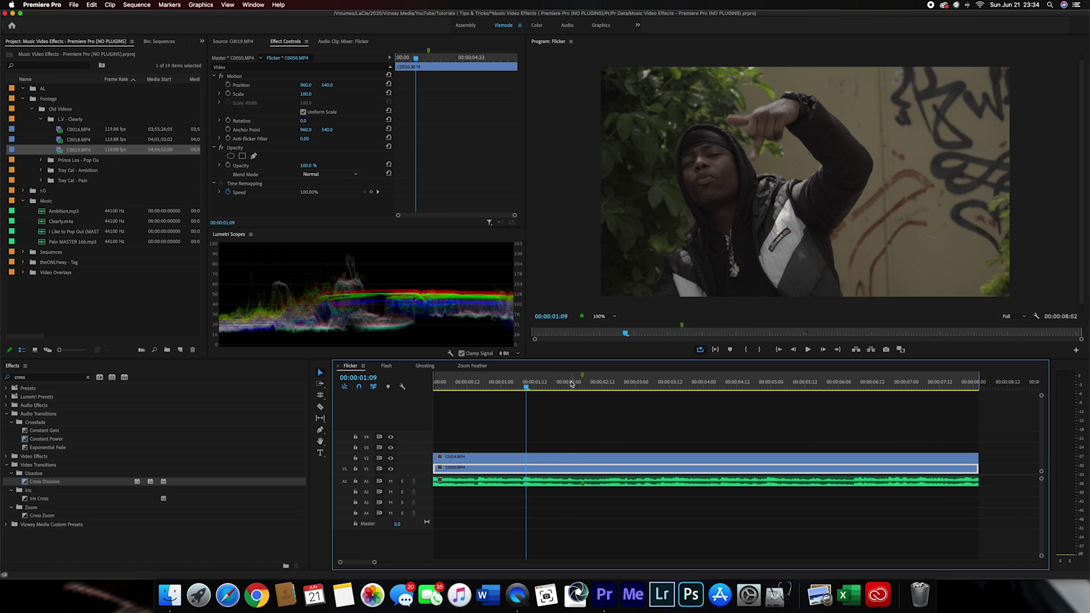
key(space)
key(space)
click(582, 376)
drag(579, 410, 565, 389)
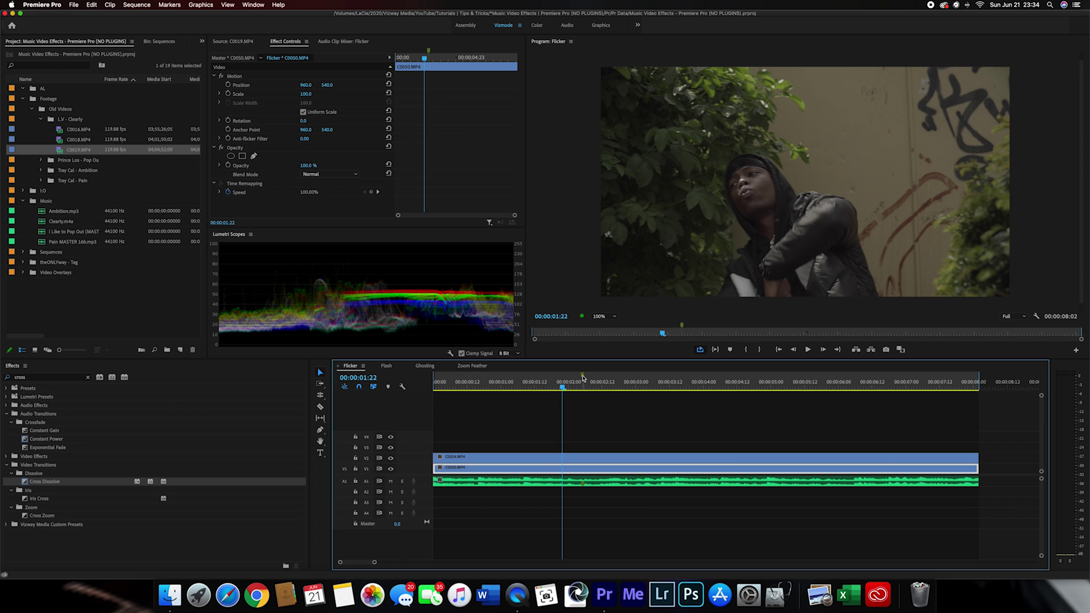
click(583, 378)
key(space)
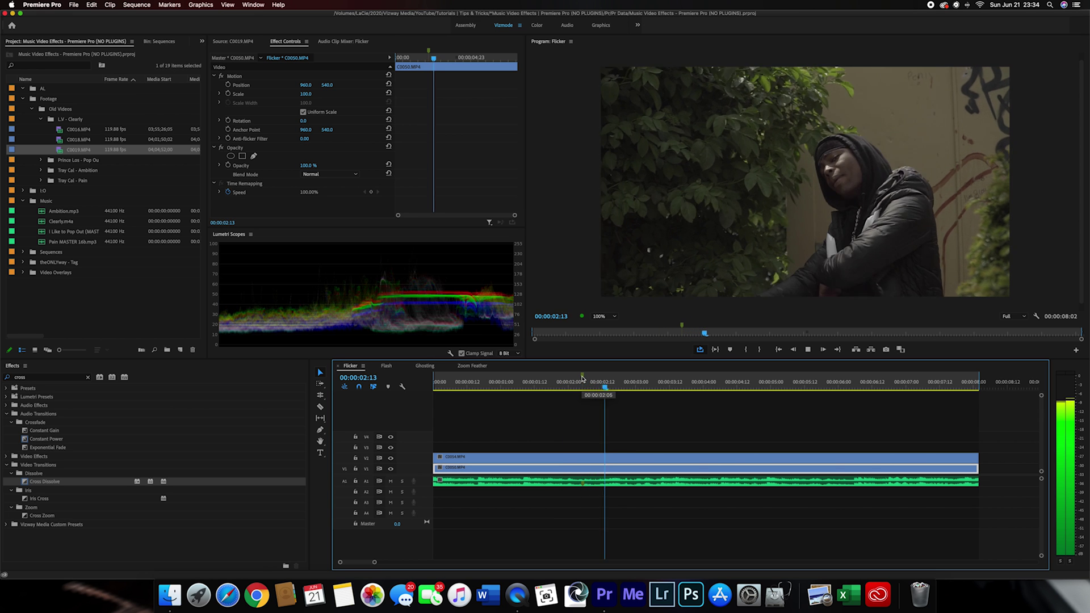
click(572, 380)
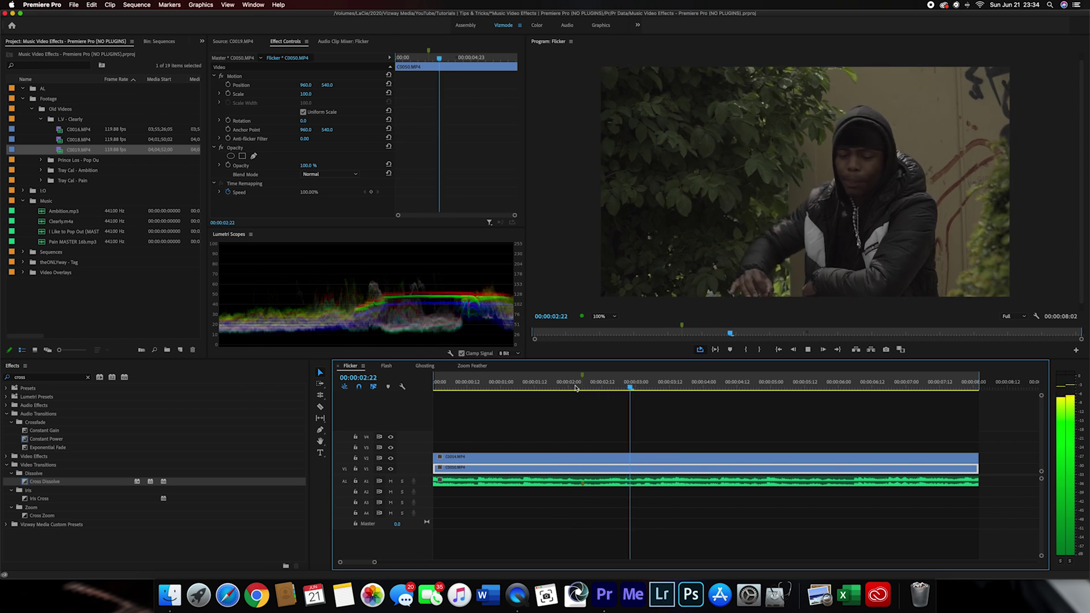
key(space)
Cut the V2 clip at the marker at 00:00:02:05 and toggle V2's visibility to check the clip beneath
click(574, 380)
click(584, 378)
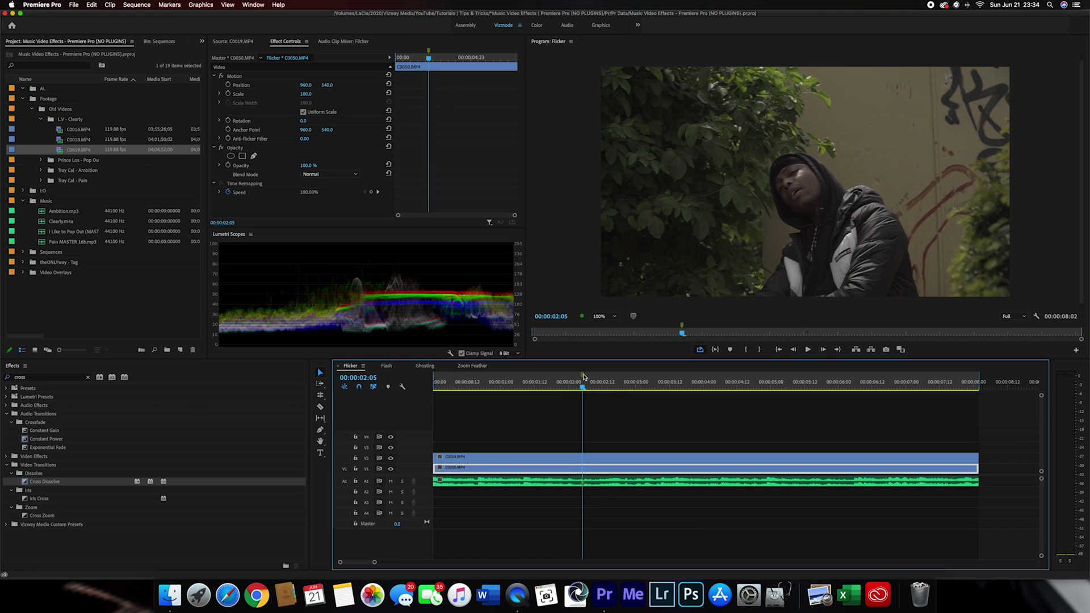
key(c)
click(586, 457)
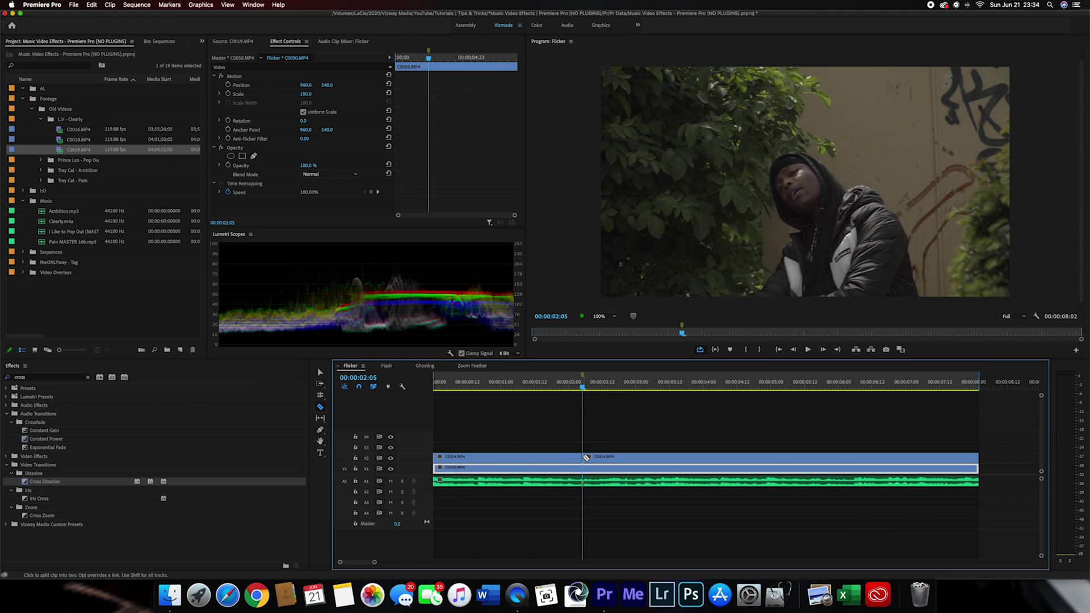
click(391, 458)
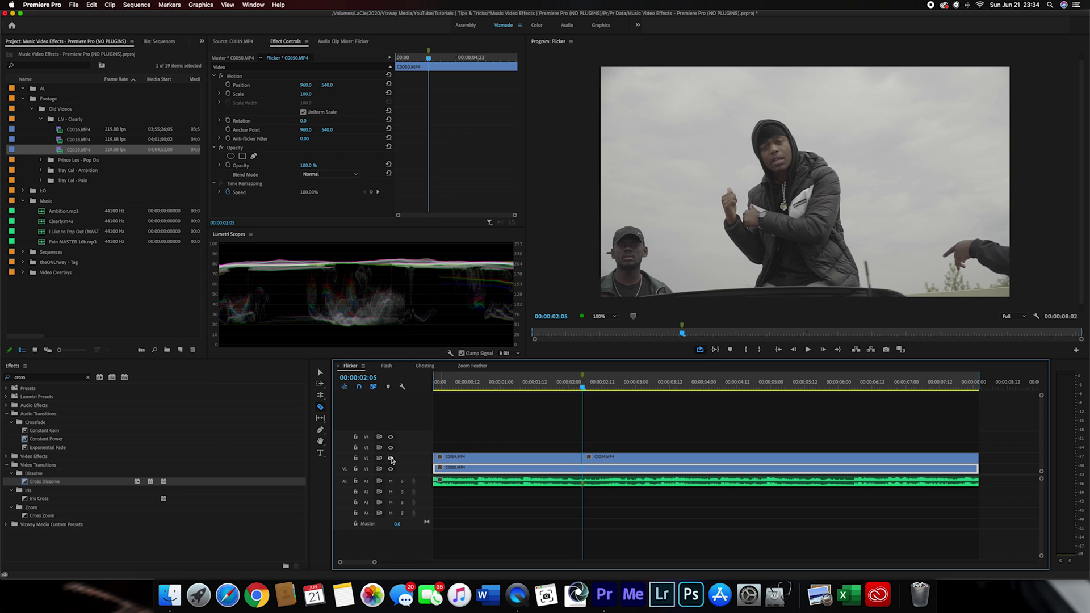
click(390, 459)
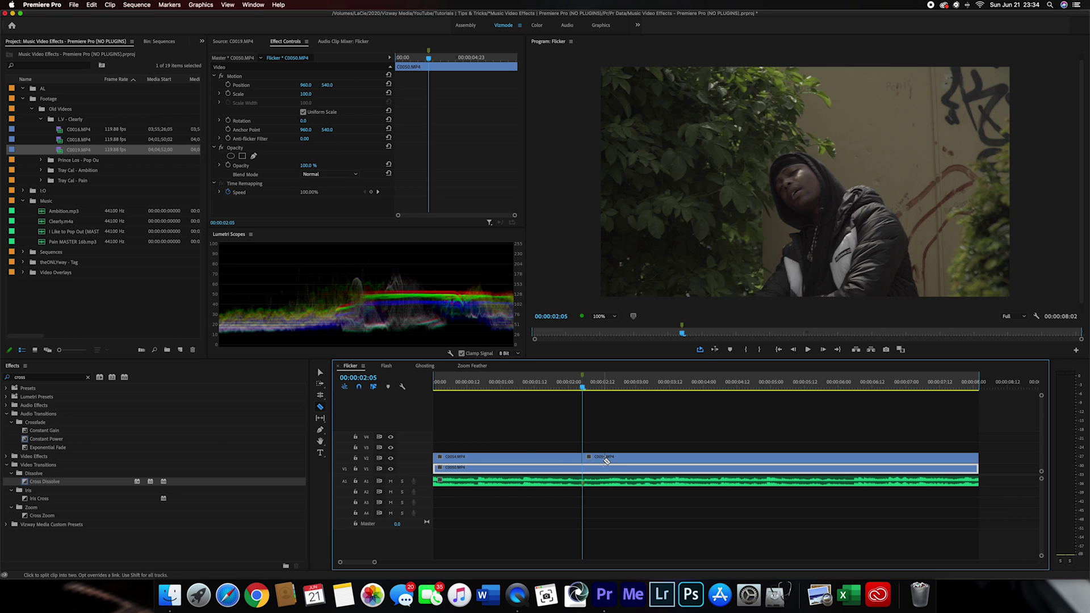
Play on past the marker and cut the V2 clip again at 00:00:02:16
scroll(587, 455, up, 5)
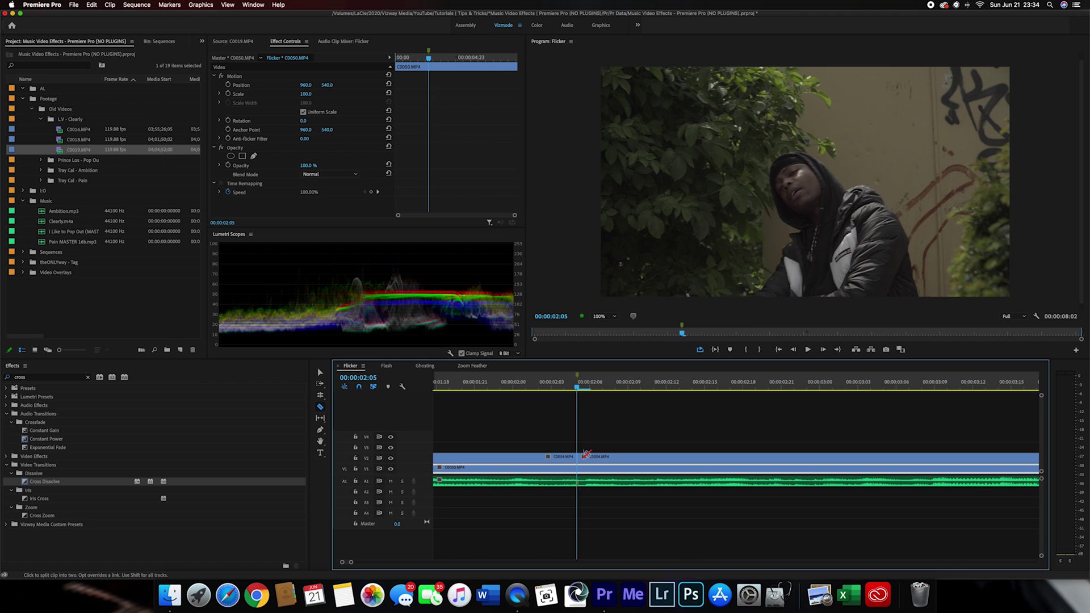
key(minus)
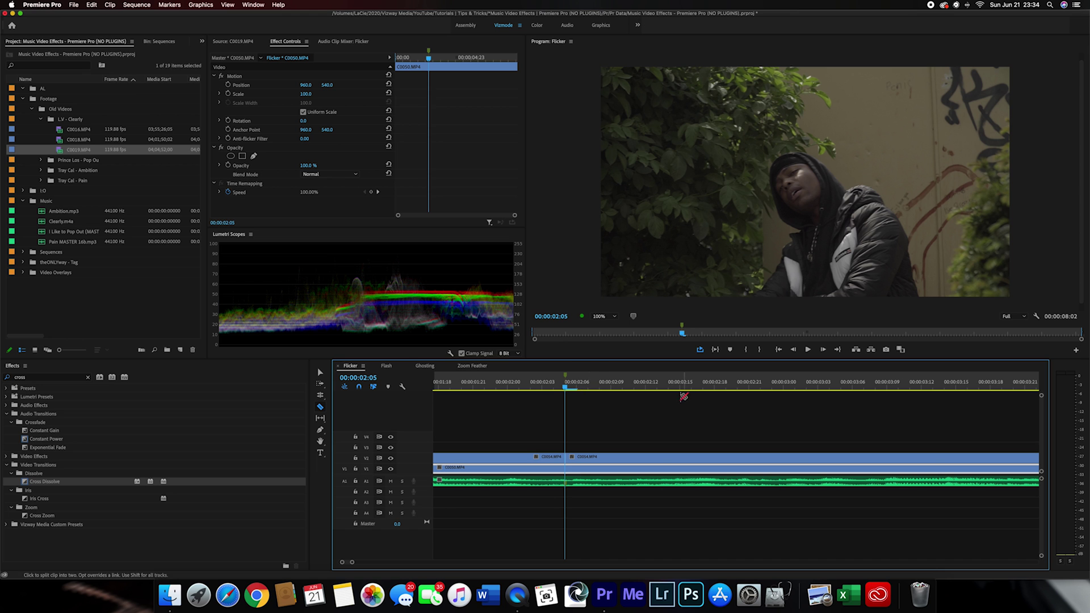
key(space)
click(626, 385)
key(space)
click(638, 386)
drag(638, 386, 670, 388)
key(Right)
key(Right)
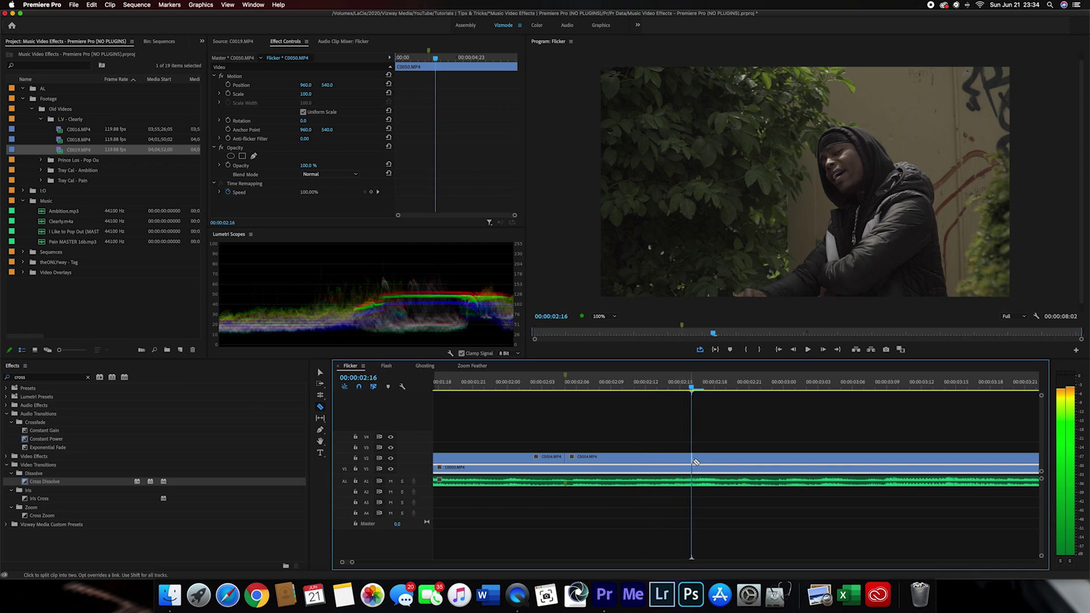
click(692, 458)
Delete the remainder of the V2 clip after 00:00:02:16
key(v)
click(699, 458)
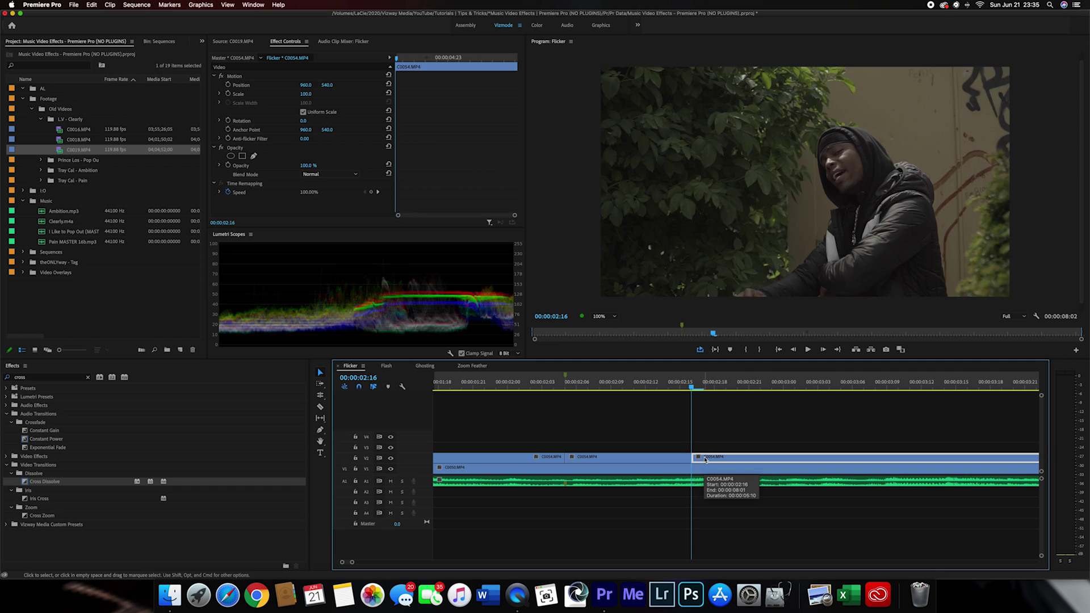
key(Delete)
Slice the V2 segment between the marker and 00:00:02:16 into one-frame pieces
click(623, 386)
click(601, 467)
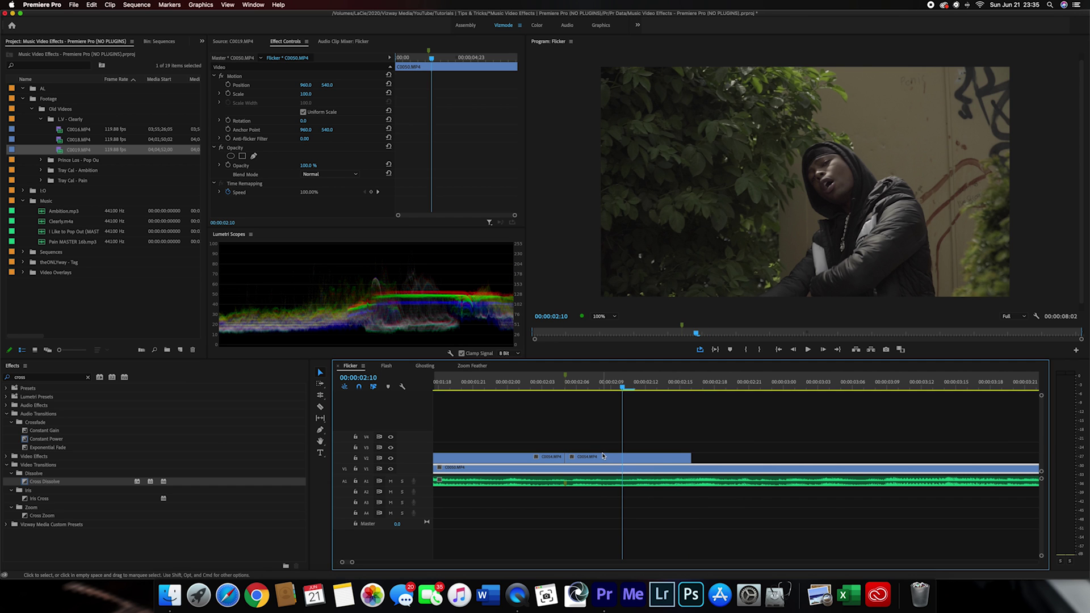
key(c)
click(577, 457)
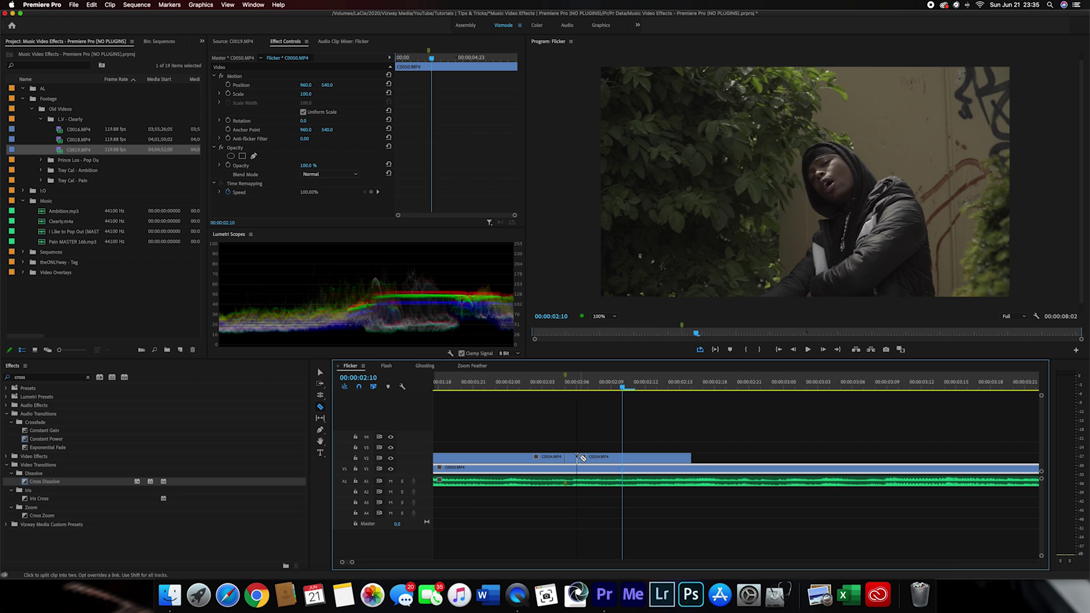
key(Right)
click(634, 457)
key(Right)
click(646, 457)
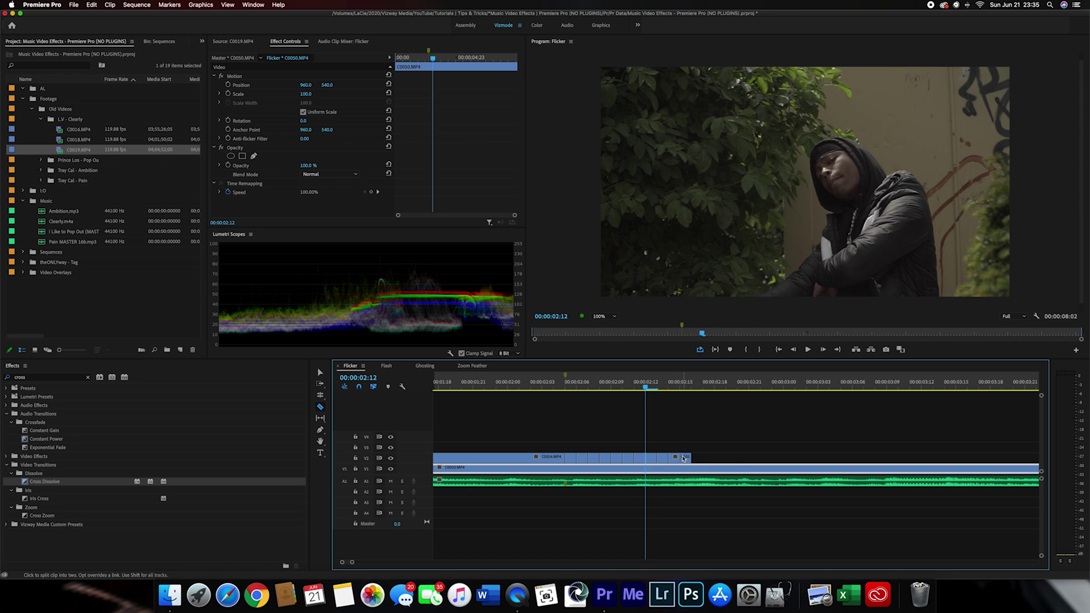
key(Right)
Delete every other one-frame piece on V2, starting with the first piece after the marker
key(v)
key(super+shift+a)
click(571, 457)
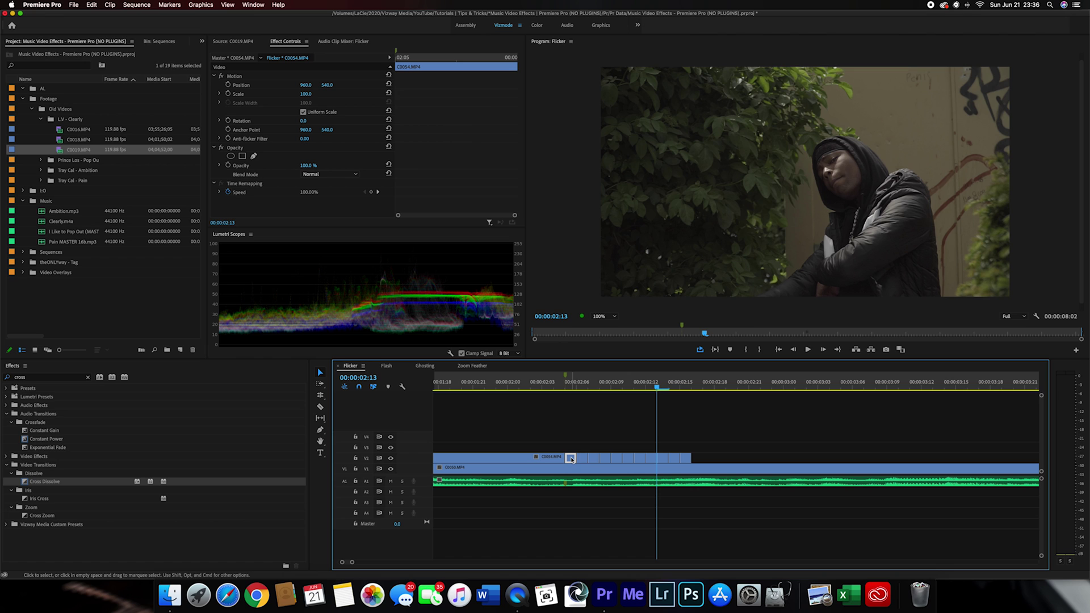
shift+click(594, 460)
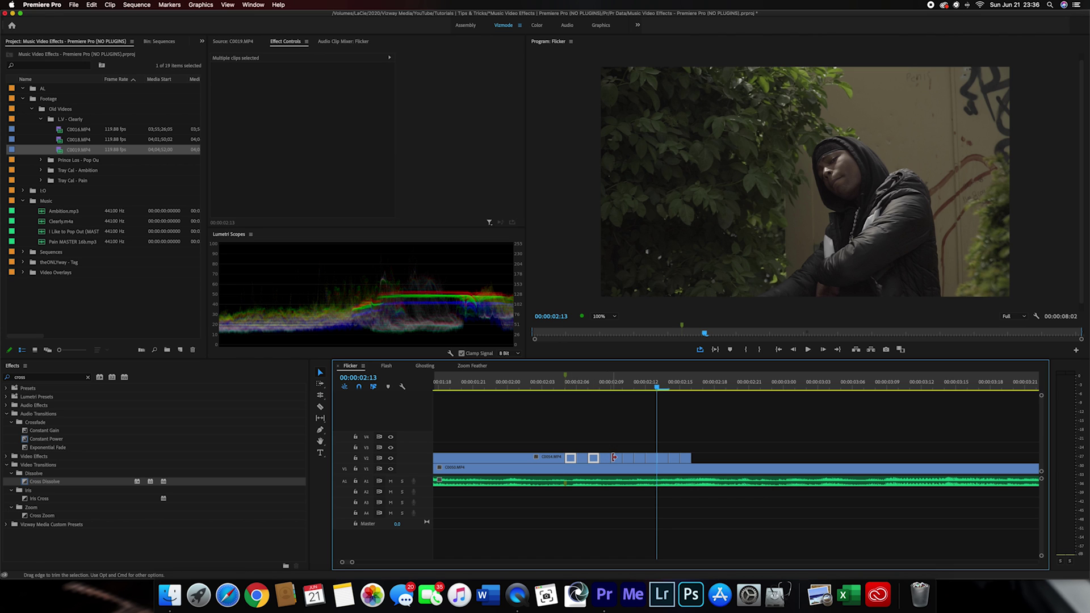
shift+click(616, 458)
shift+click(659, 459)
shift+click(684, 458)
key(Delete)
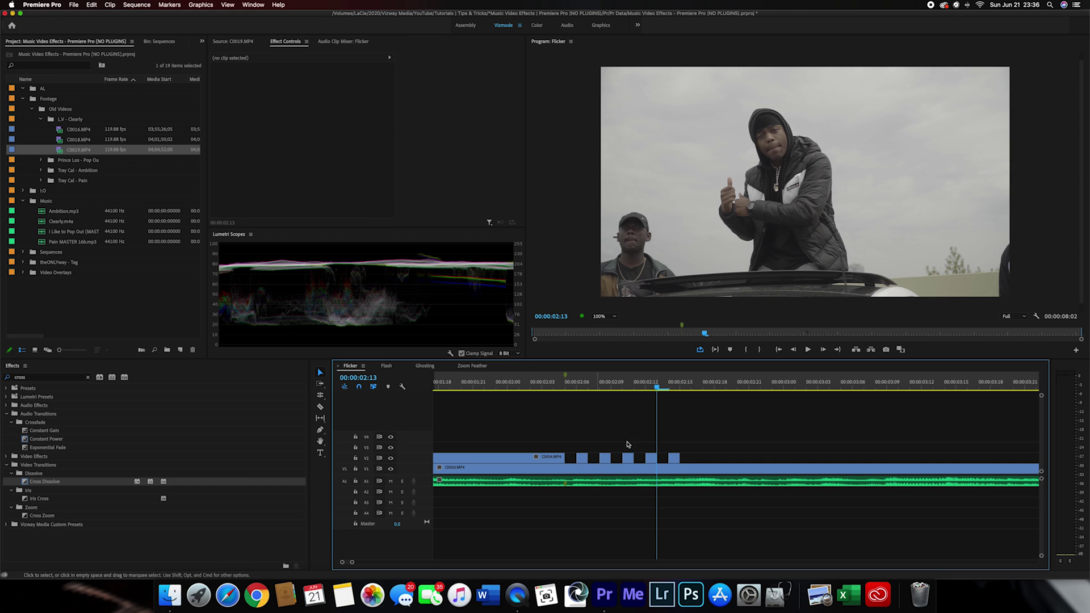
Show the whole Flicker sequence and play it from just before the marker to preview the flicker
key(backslash)
click(552, 385)
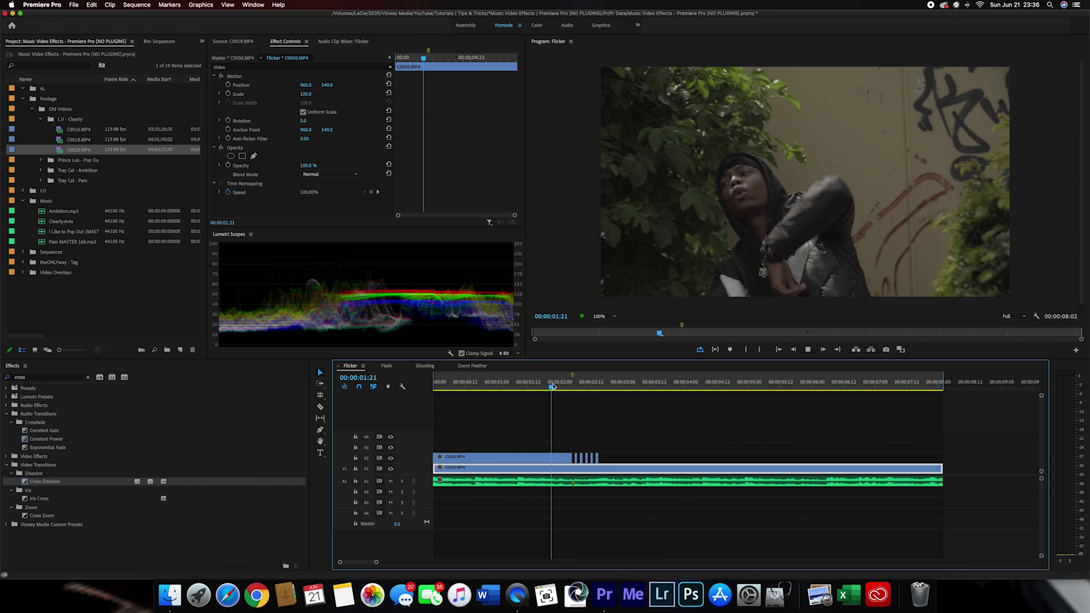
key(space)
click(559, 384)
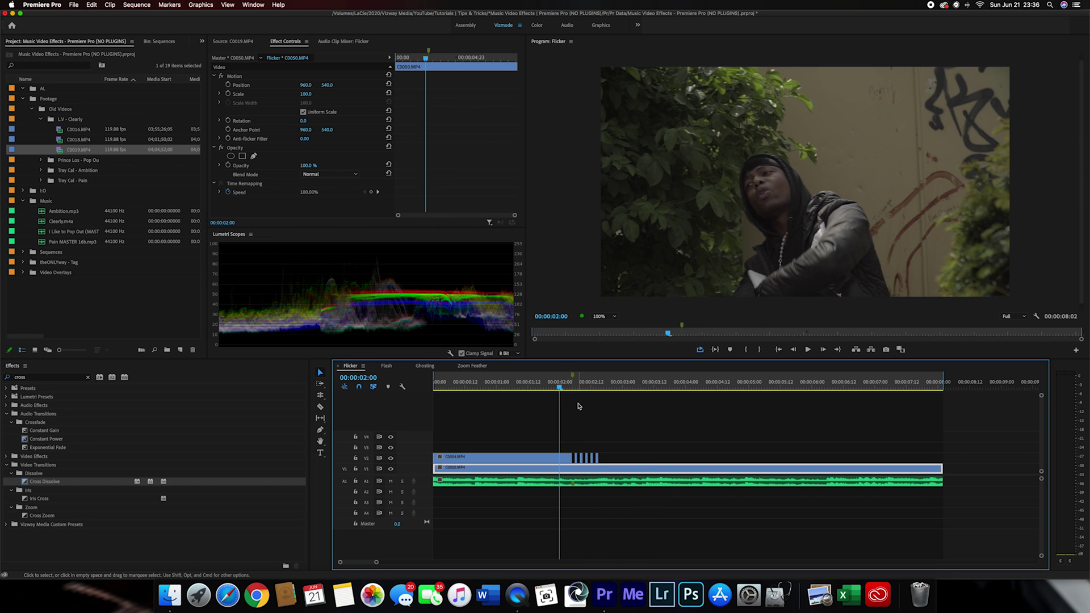
Cut the V1 clip at the start and end of the flicker section
key(equal)
click(561, 410)
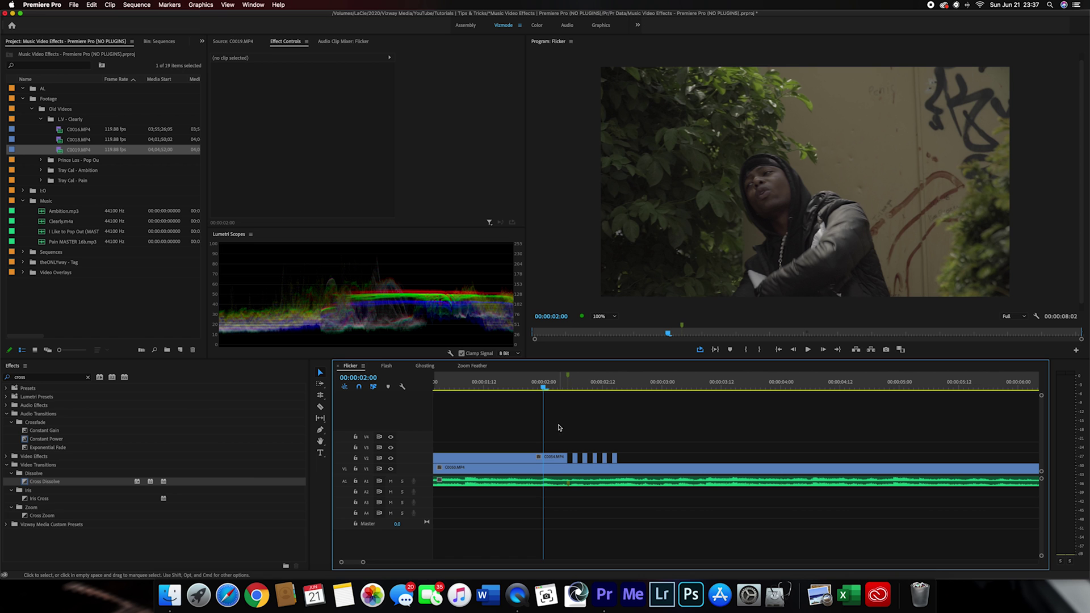
key(c)
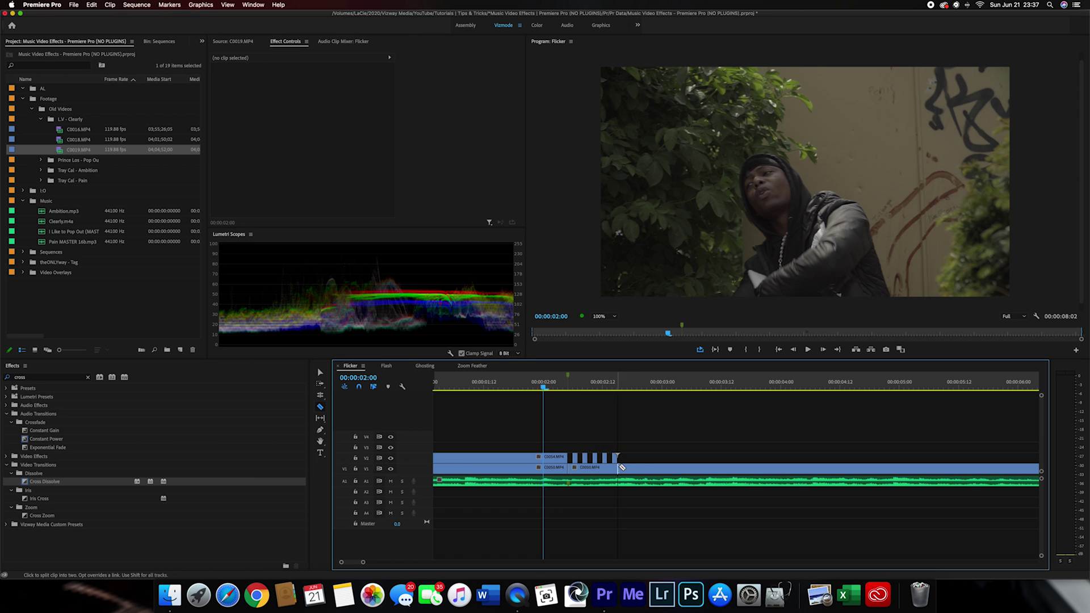
Try deleting the V1 segment beneath the one-frame pieces, play the result, and undo the deletion
key(v)
click(608, 471)
key(Delete)
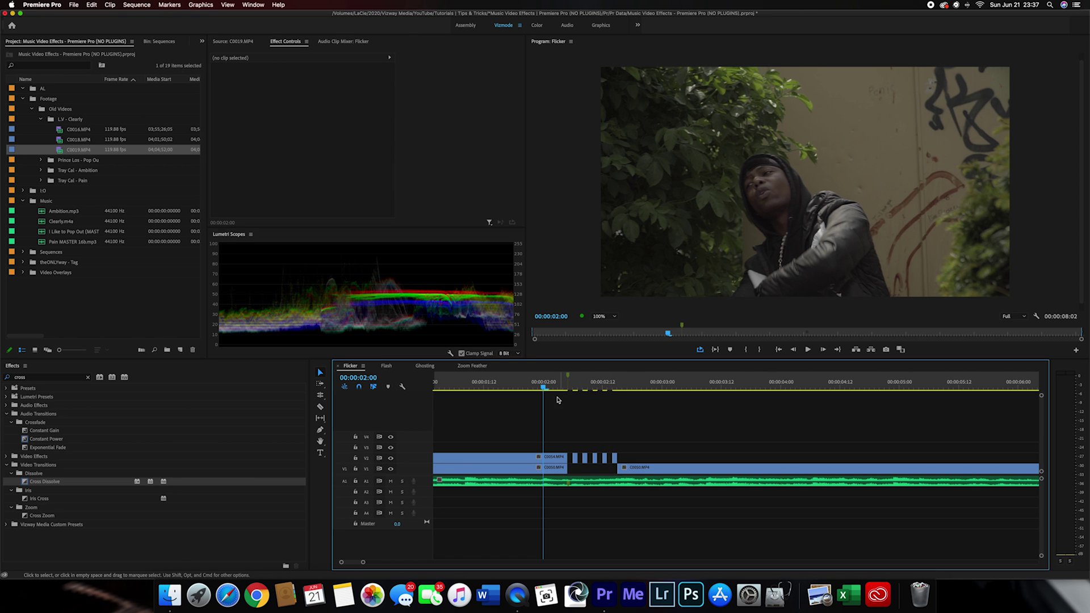
key(space)
click(529, 384)
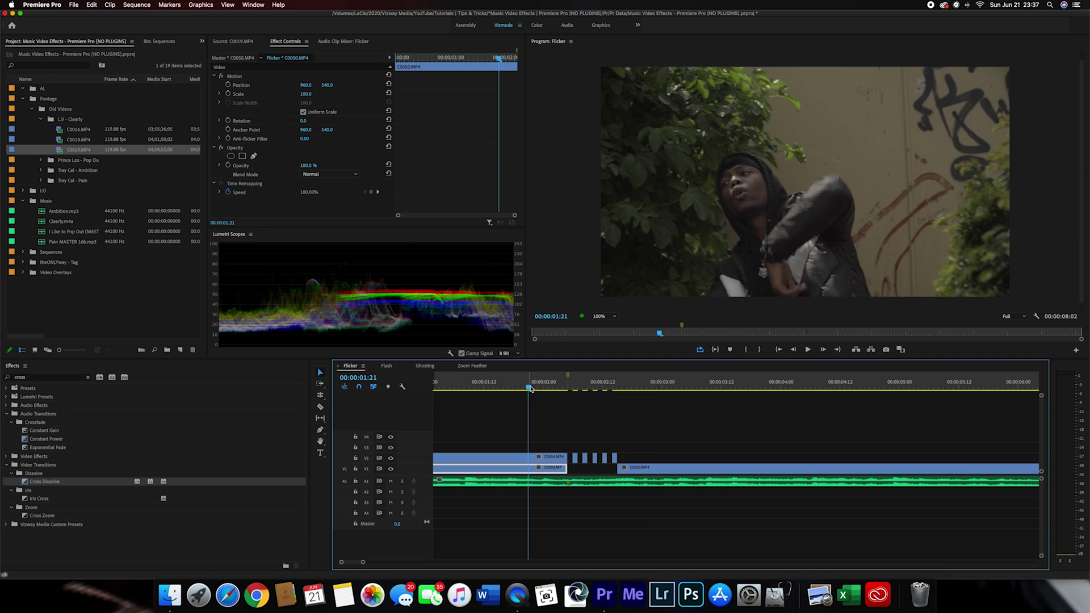
key(super+z)
Play the flicker section again with the V1 segment back in place
key(space)
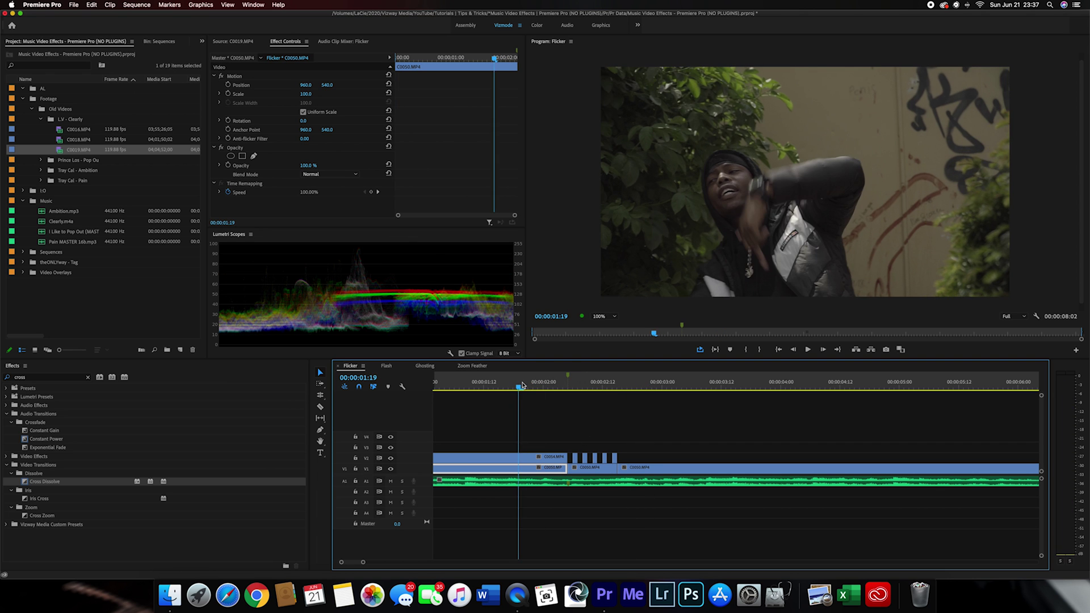
key(space)
click(541, 389)
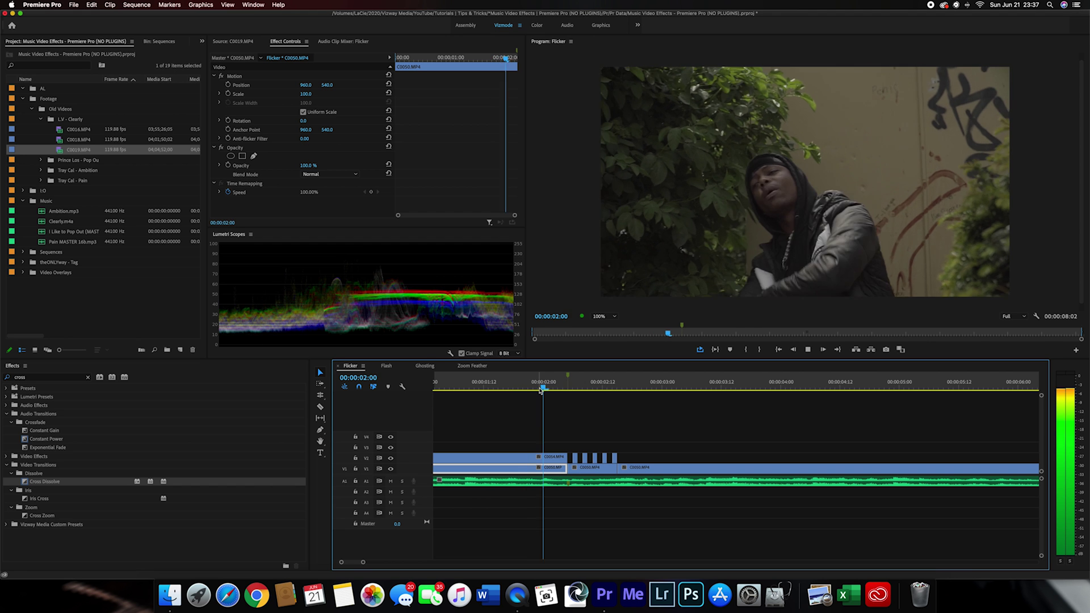
key(space)
click(534, 386)
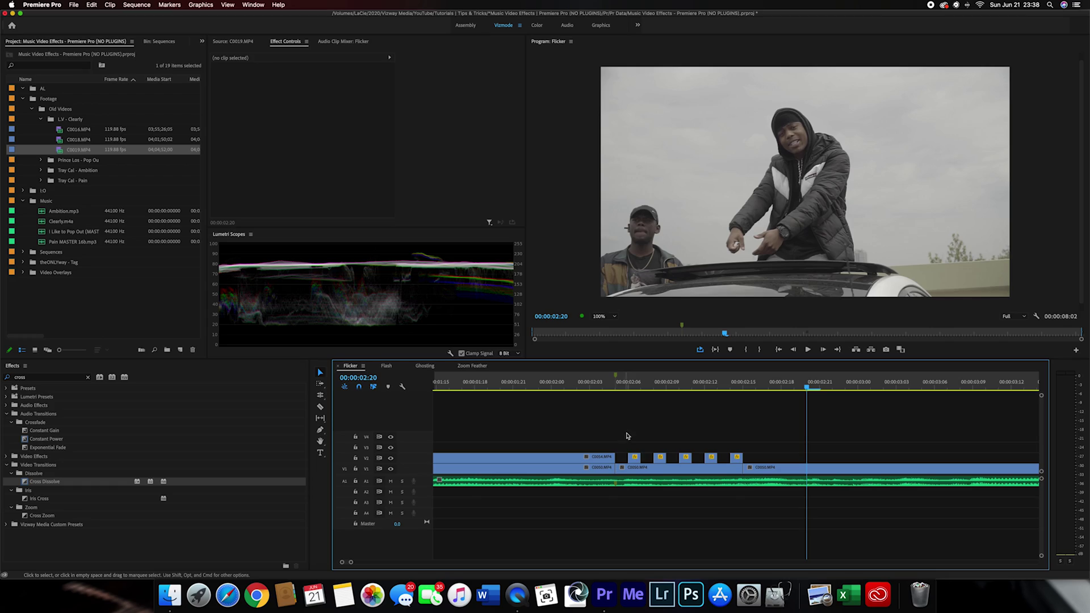
Try deleting all the one-frame pieces on V2, and undo the deletion
drag(627, 436, 744, 462)
key(Delete)
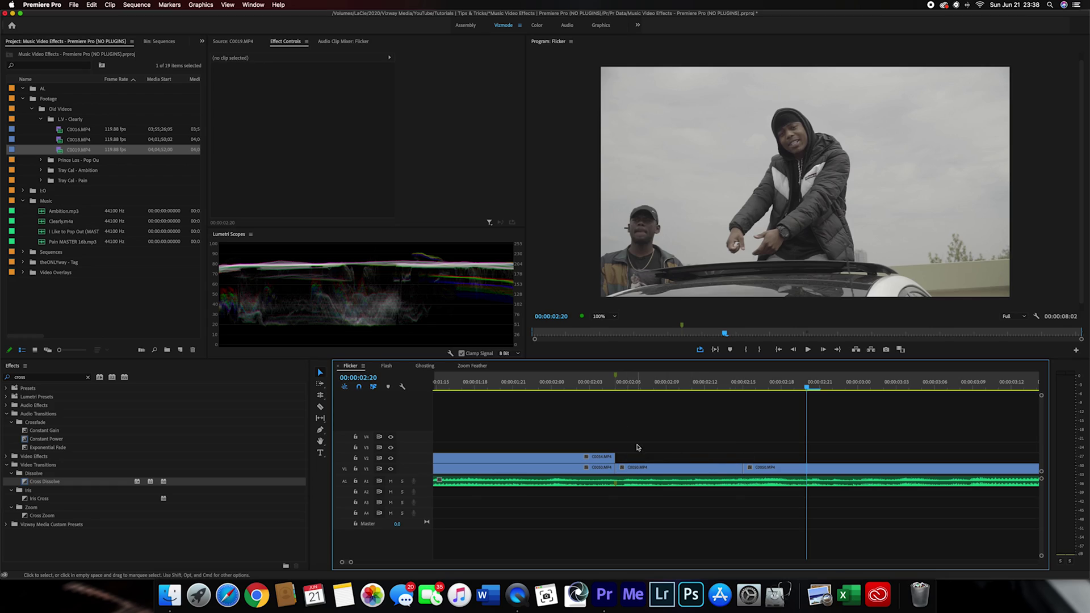
key(super+z)
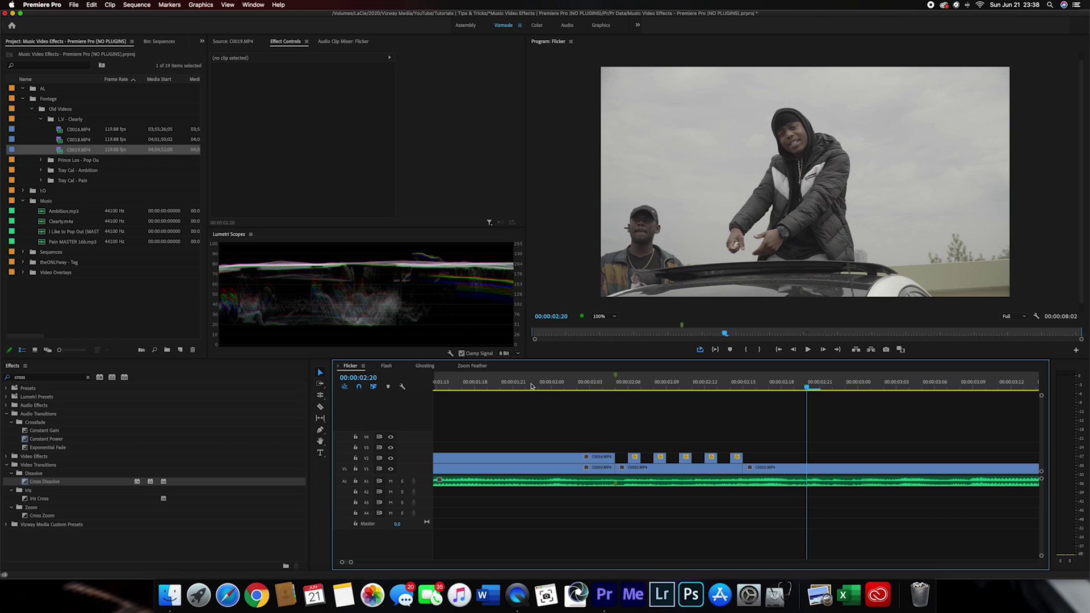
Play the finished flicker transition from shortly before the marker into the second clip
click(560, 382)
key(space)
key(minus)
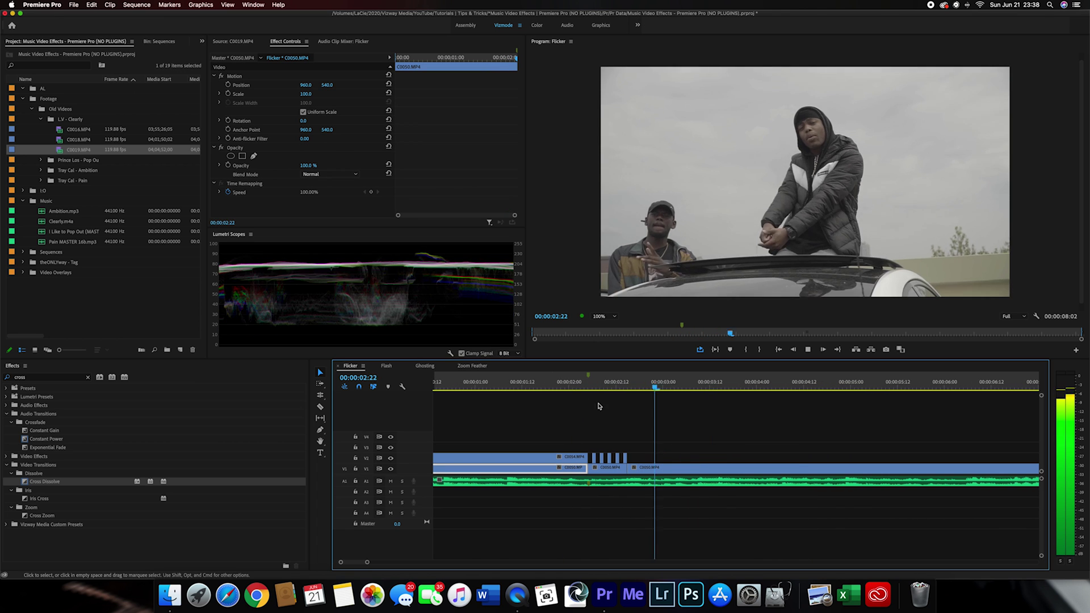
click(557, 382)
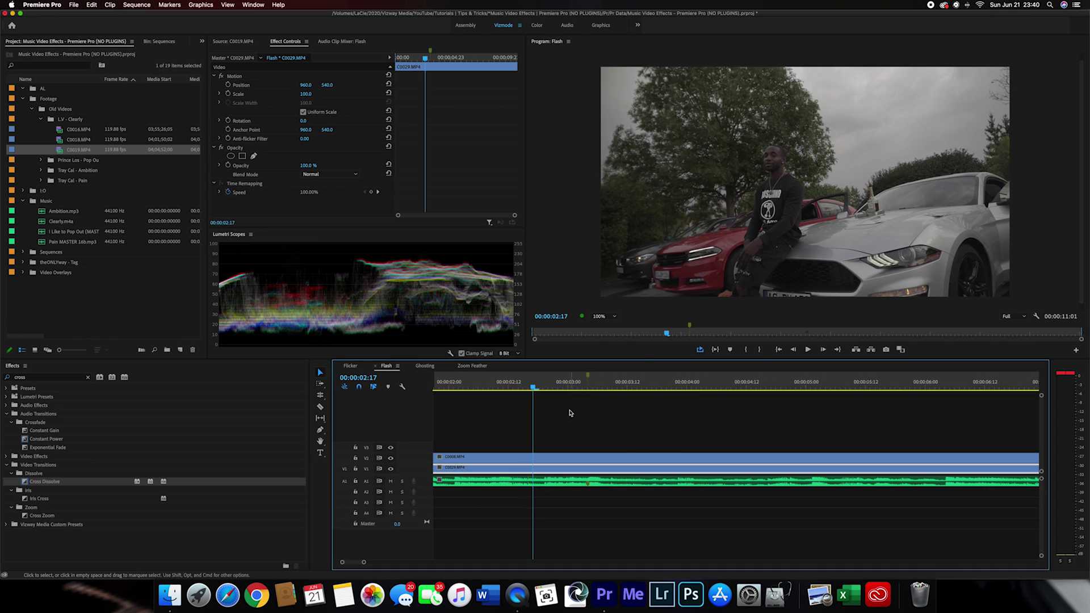
Play the Flash sequence around its marker at 00:00:03:04
scroll(560, 409, down, 2)
scroll(559, 409, up, 5)
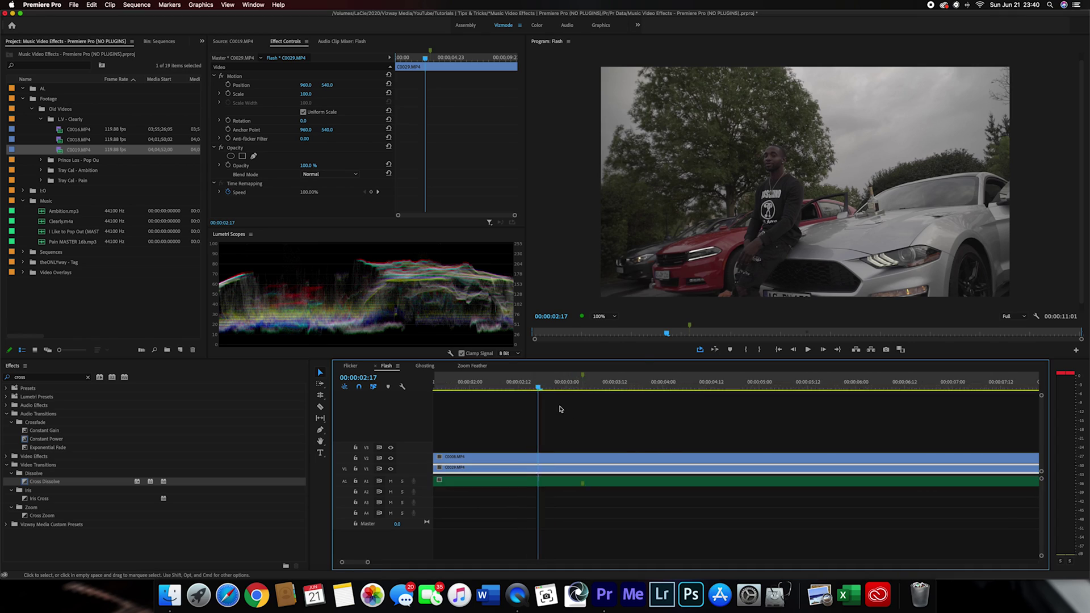
click(619, 378)
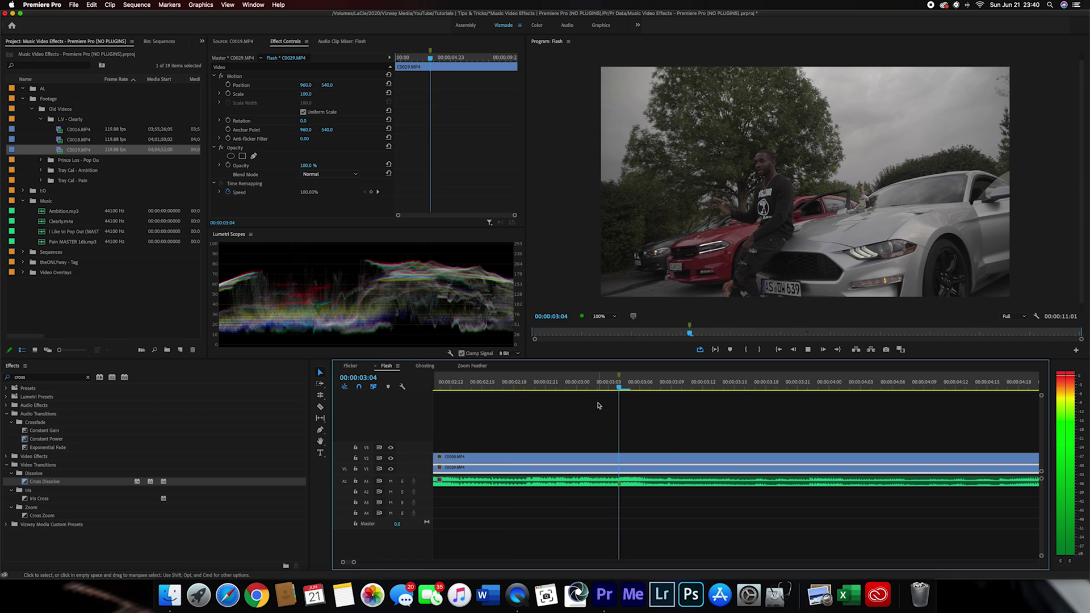
key(space)
drag(545, 385, 619, 385)
key(space)
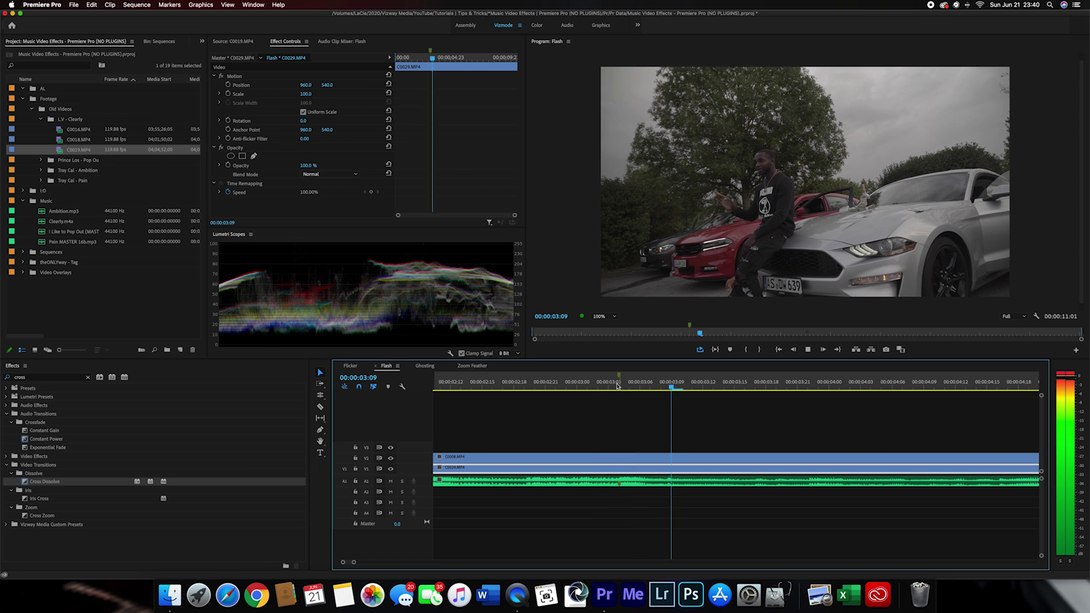
Stop the playback and cut the V2 clip at 00:00:02:23, five frames before the marker
key(space)
scroll(606, 416, down, 3)
scroll(606, 417, down, 1)
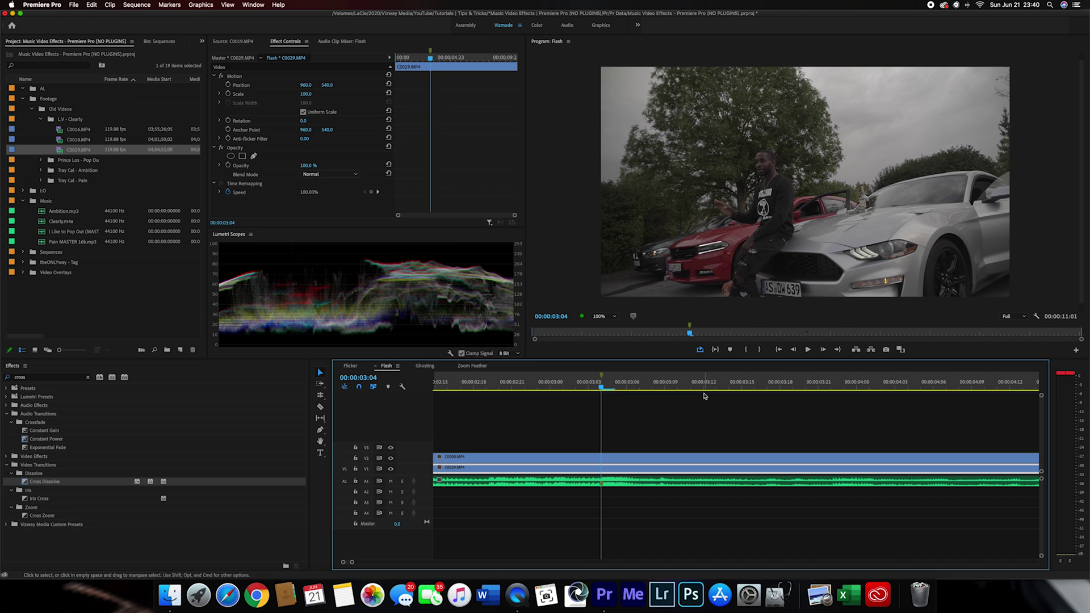
key(Left)
key(Left)
key(Left)
key(Left)
key(Left)
key(Right)
key(Right)
key(Right)
key(Right)
key(Right)
key(shift)
key(shift+Left)
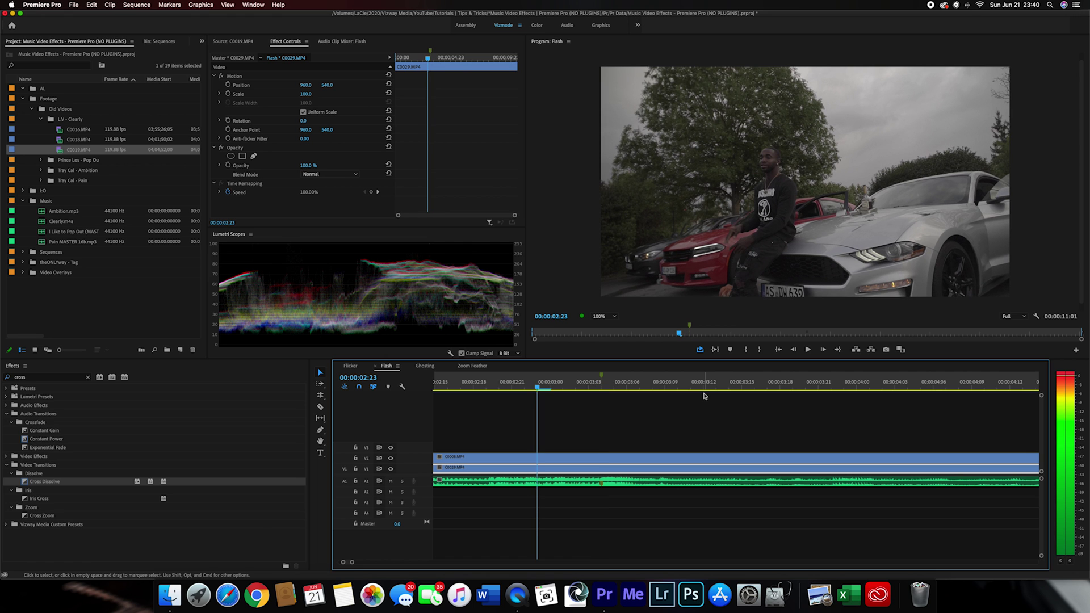
key(c)
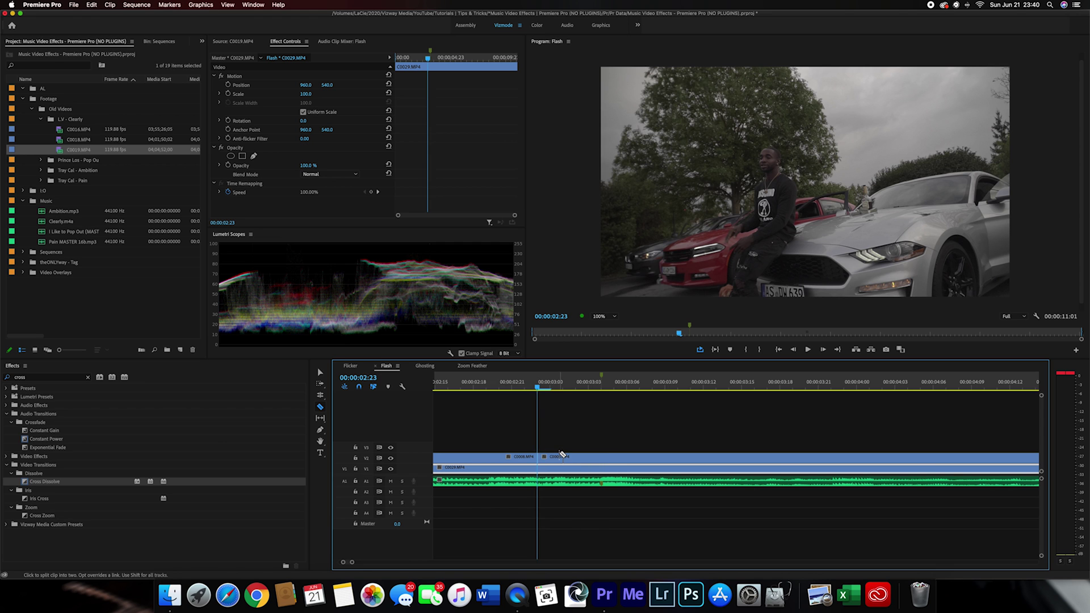
Cut the V2 clip at the marker at 00:00:03:04 and delete everything after the cut
key(shift+Right)
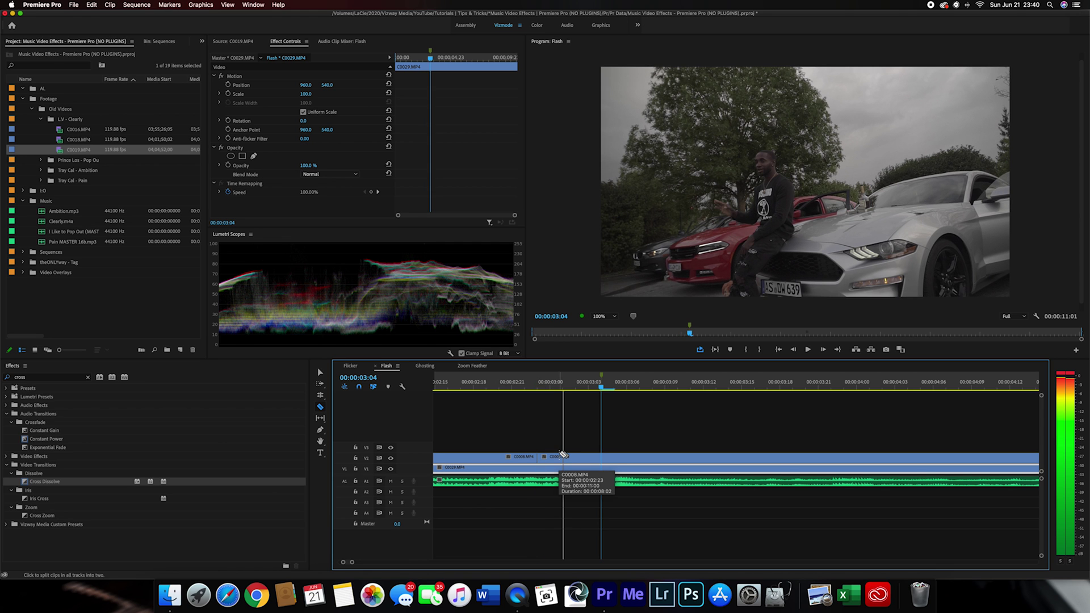
click(604, 459)
key(v)
click(624, 458)
key(Delete)
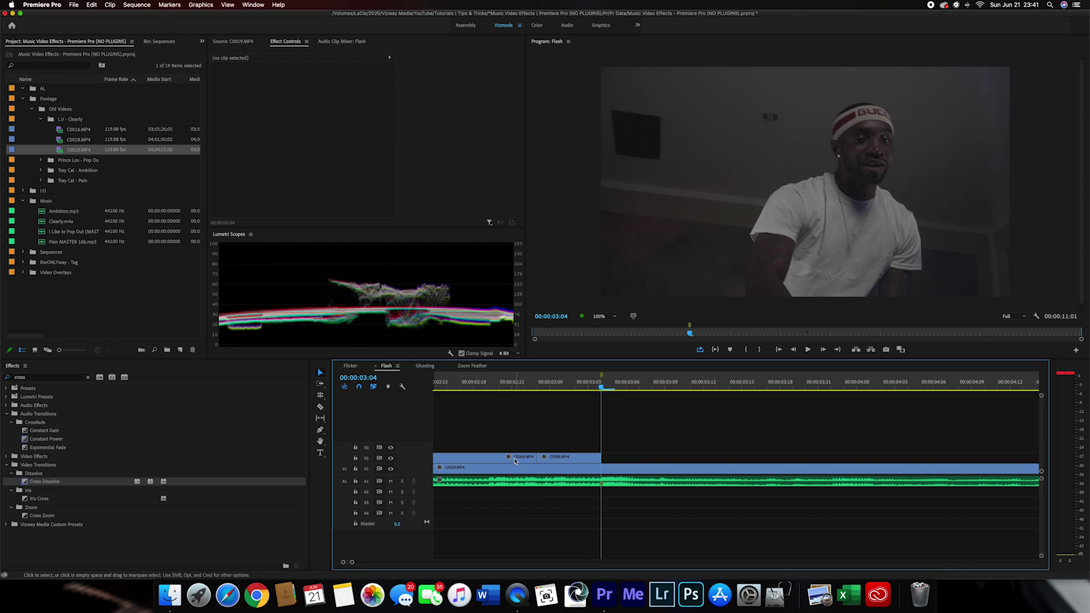
Cut the V1 clip at the marker and delete its portion before the marker
drag(514, 385, 611, 428)
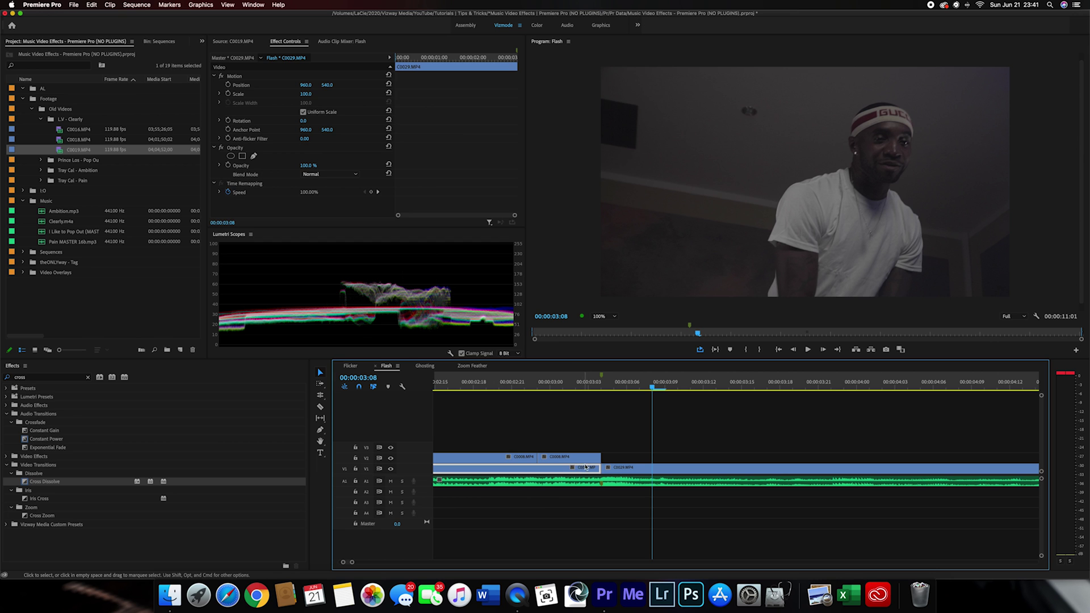
key(Delete)
drag(544, 384, 570, 432)
Duplicate the five-frame V2 piece before the marker onto V3 directly above it
key(minus)
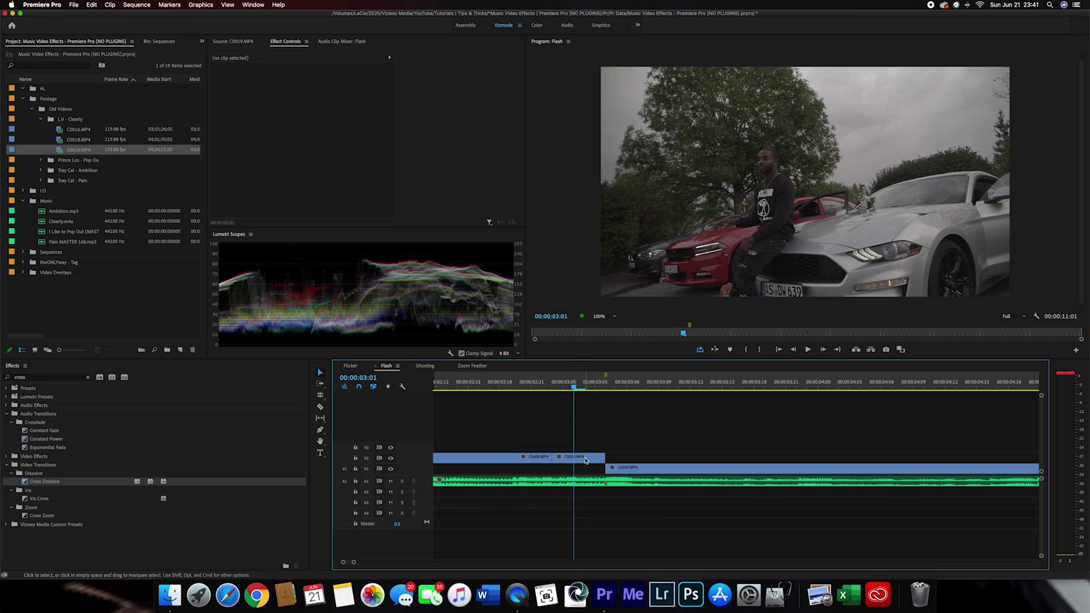
drag(586, 457, 591, 447)
click(591, 447)
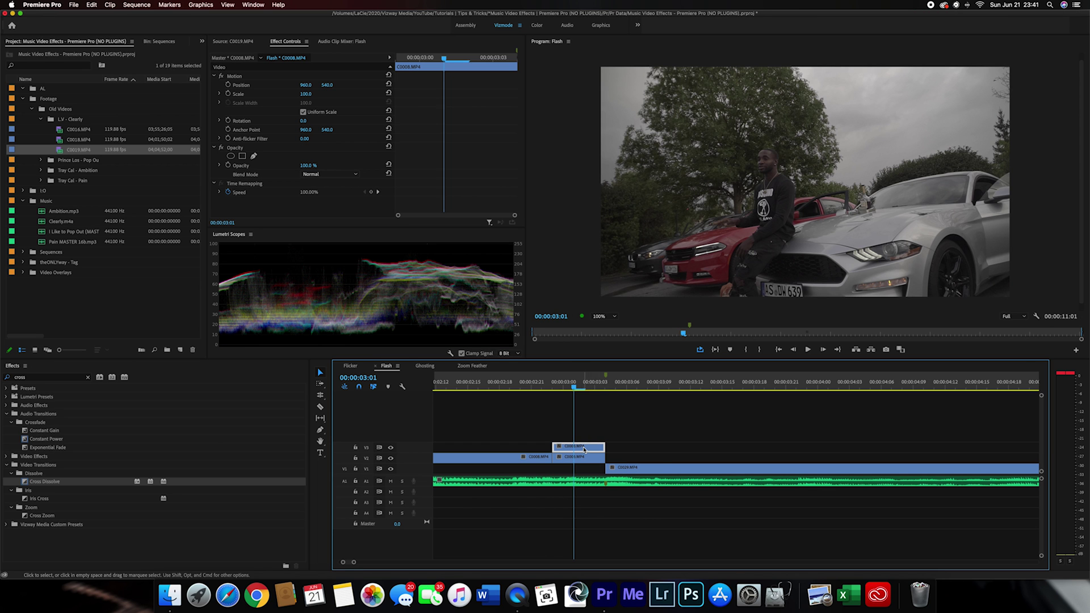
Speed the V3 copy up to 200% and extend its end to the marker again
key(super+r)
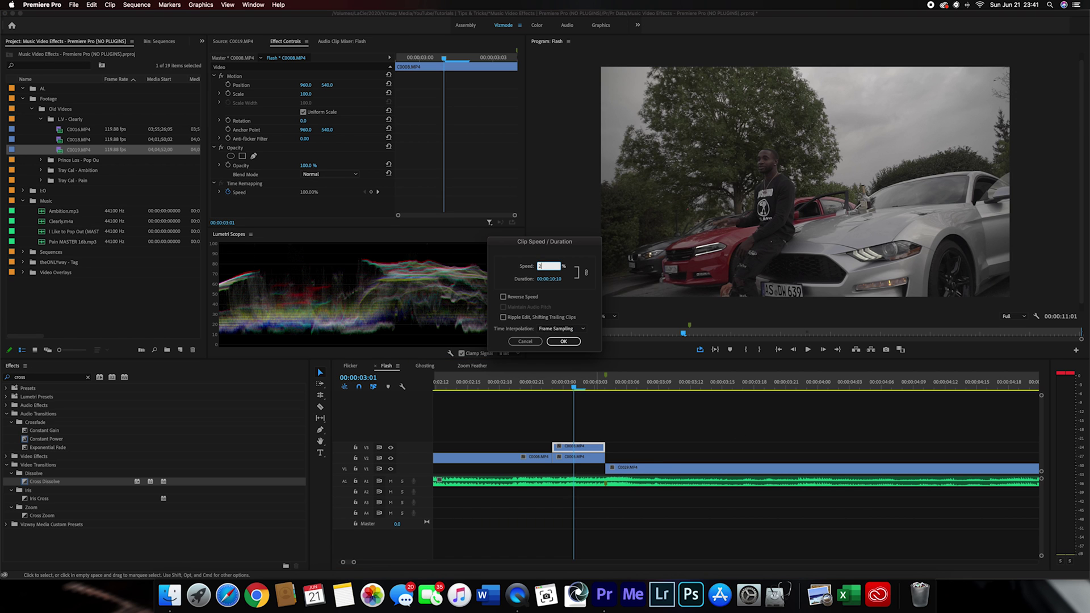
key(Return)
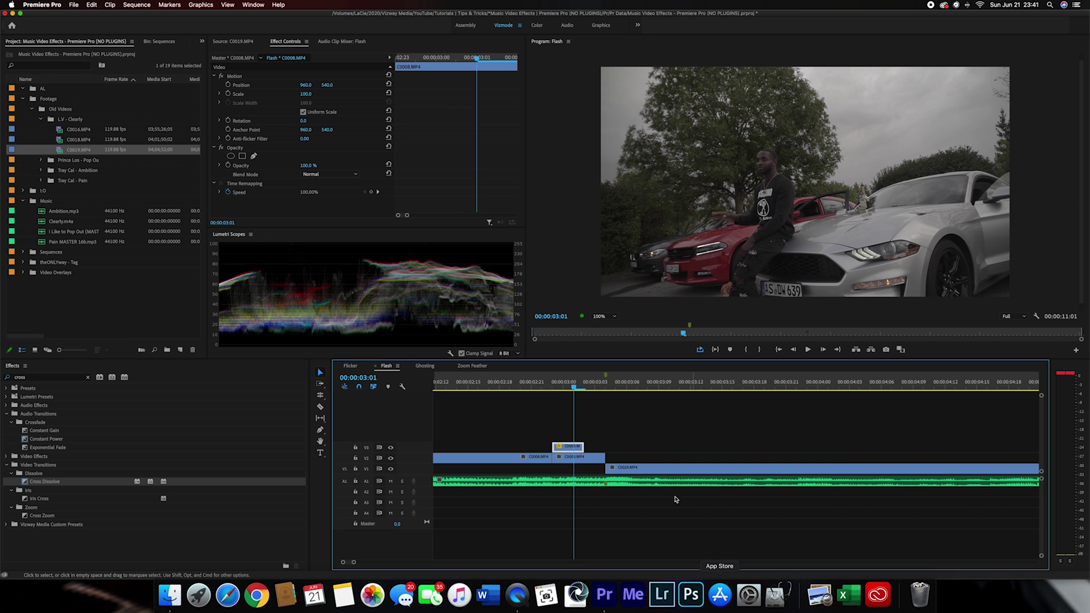
drag(583, 447, 603, 444)
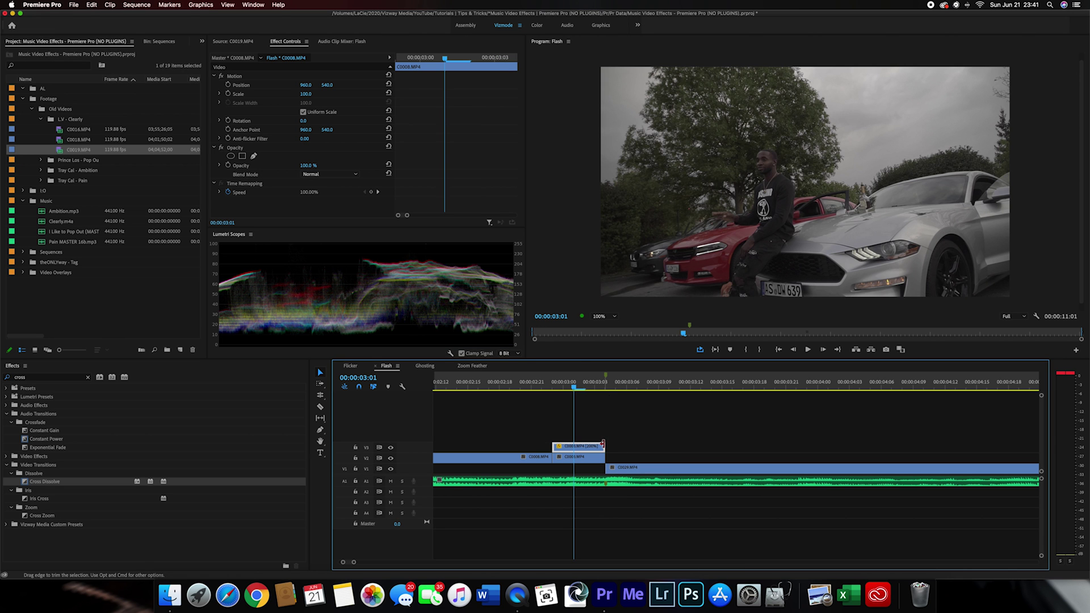
Play the section leading into the marker with the sped-up V3 copy in place
click(510, 384)
key(space)
click(510, 385)
key(space)
Set the V3 copy's blend mode to Screen and play the result
drag(510, 385, 572, 426)
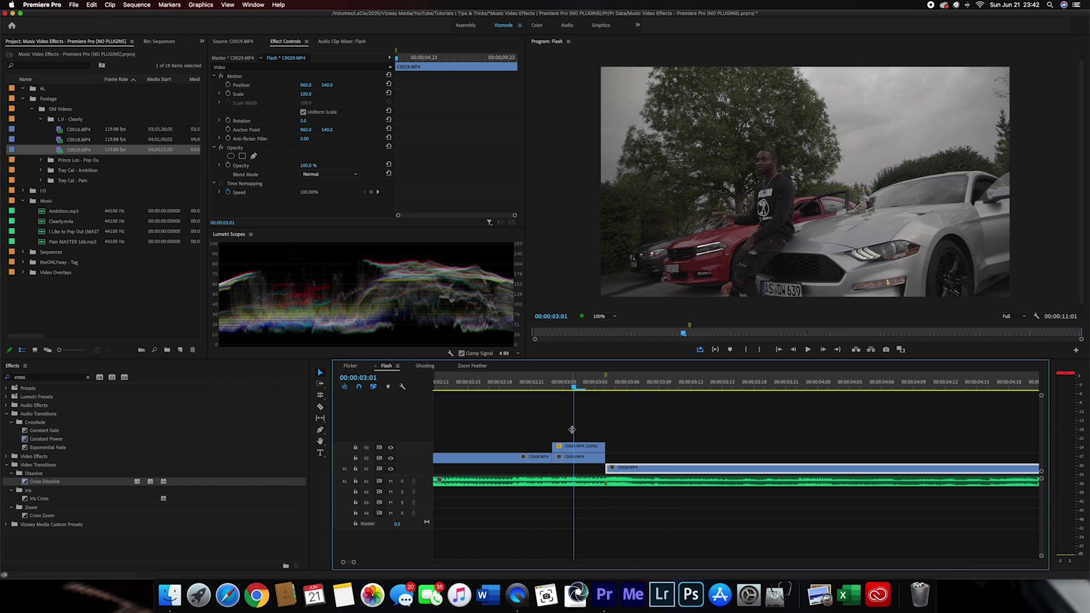
click(573, 446)
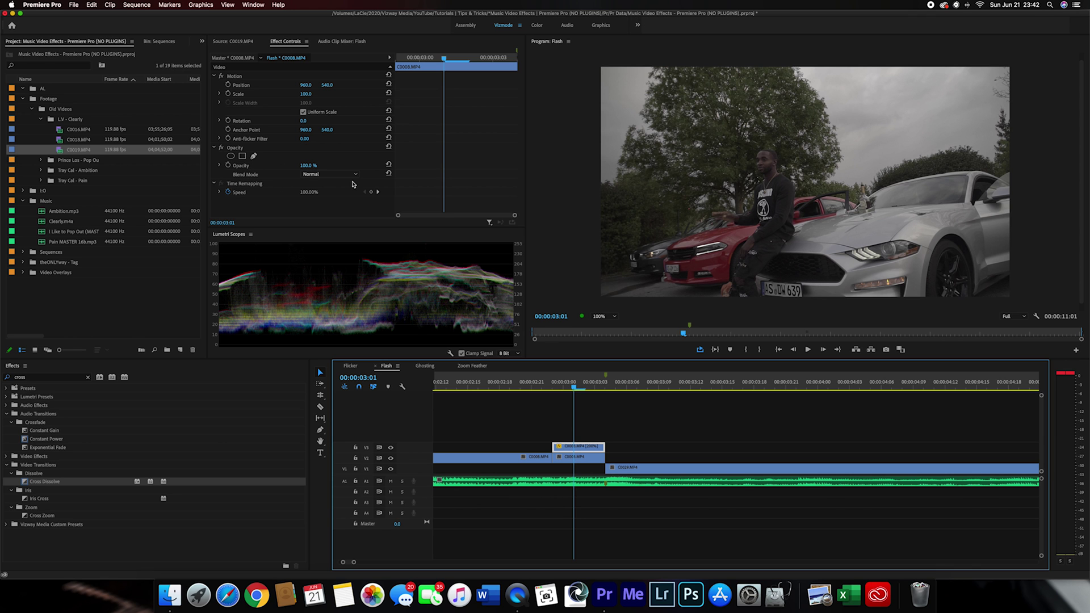
click(323, 174)
click(329, 267)
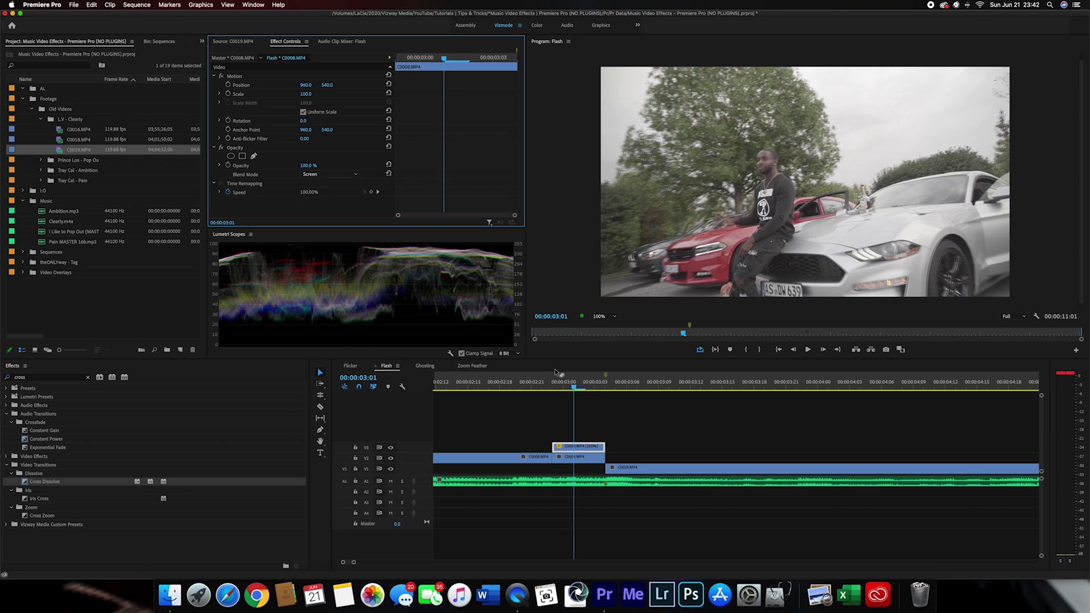
mouse_move(566, 381)
mouse_down()
mouse_move(541, 385)
mouse_move(616, 392)
mouse_move(502, 392)
mouse_move(579, 386)
mouse_up()
key(space)
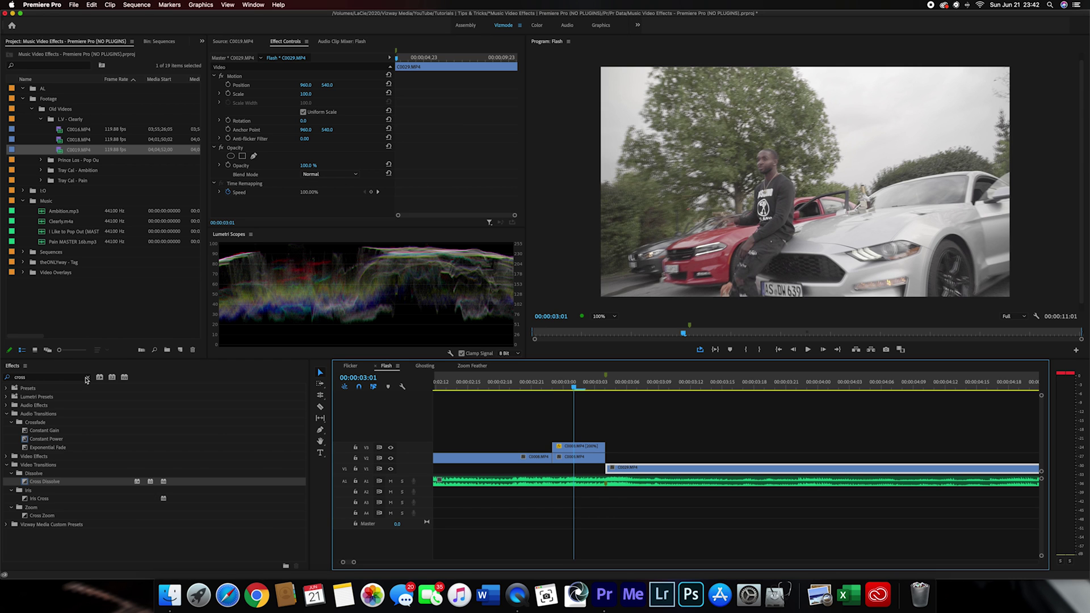
Clear the effects search and set the V3 copy's Scale to 150
click(87, 380)
key(Left)
click(579, 451)
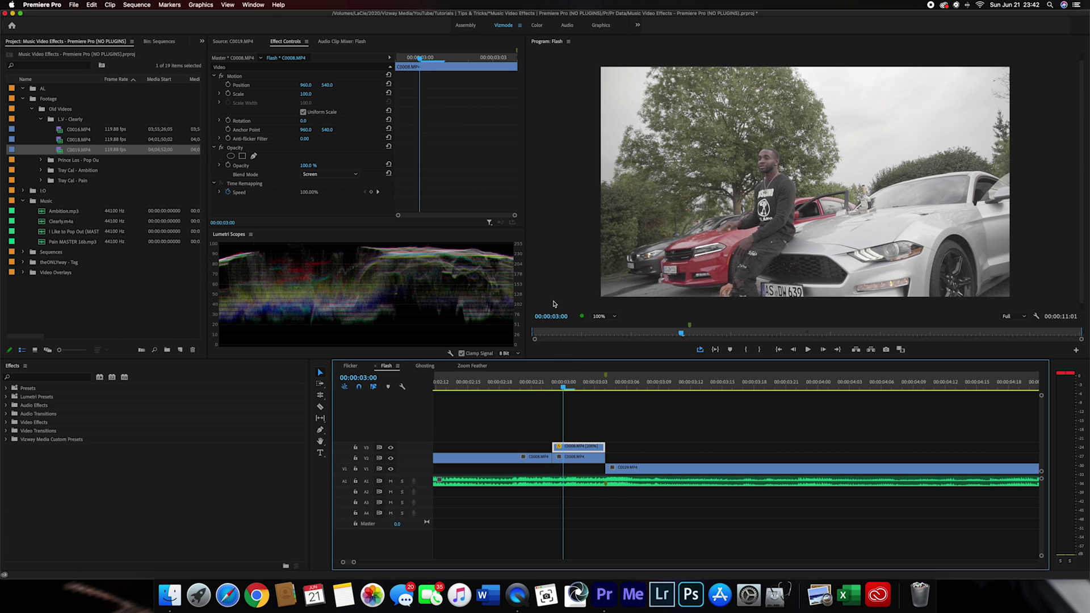
key(Right)
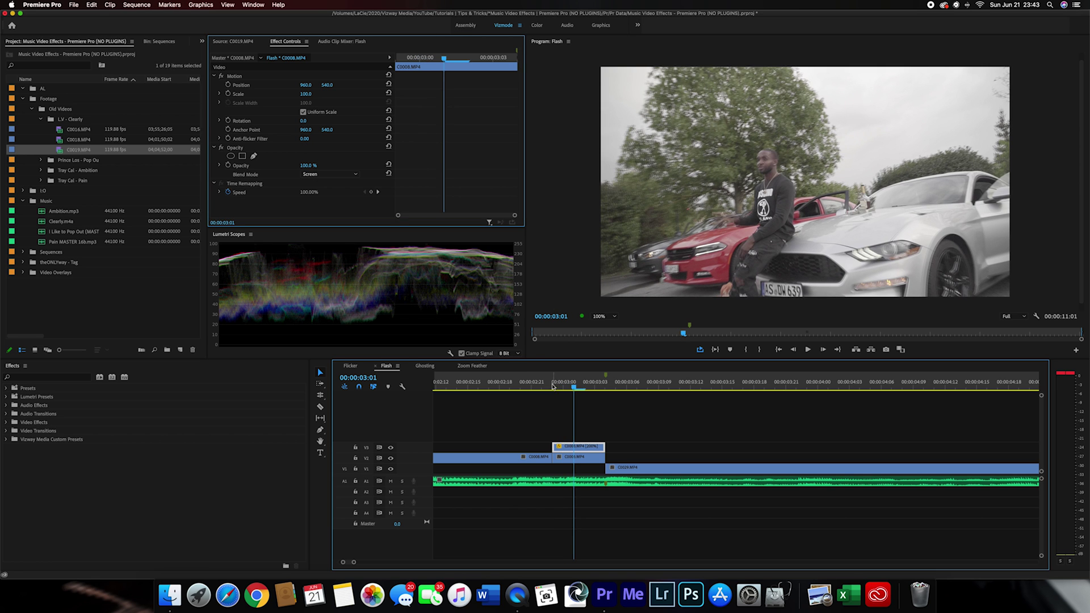
click(305, 93)
text(15)
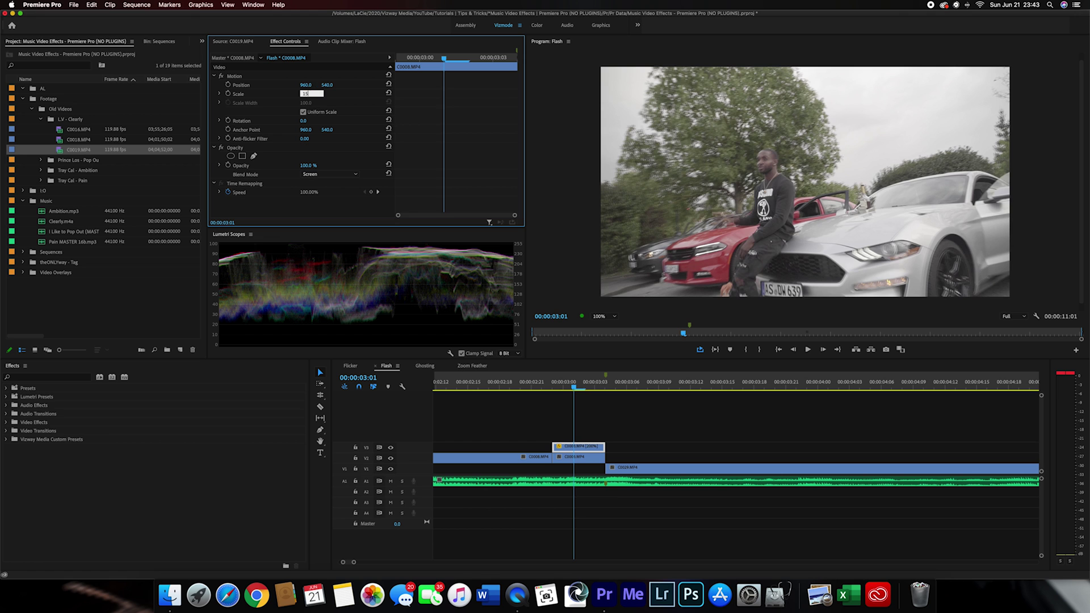
text(0)
key(Return)
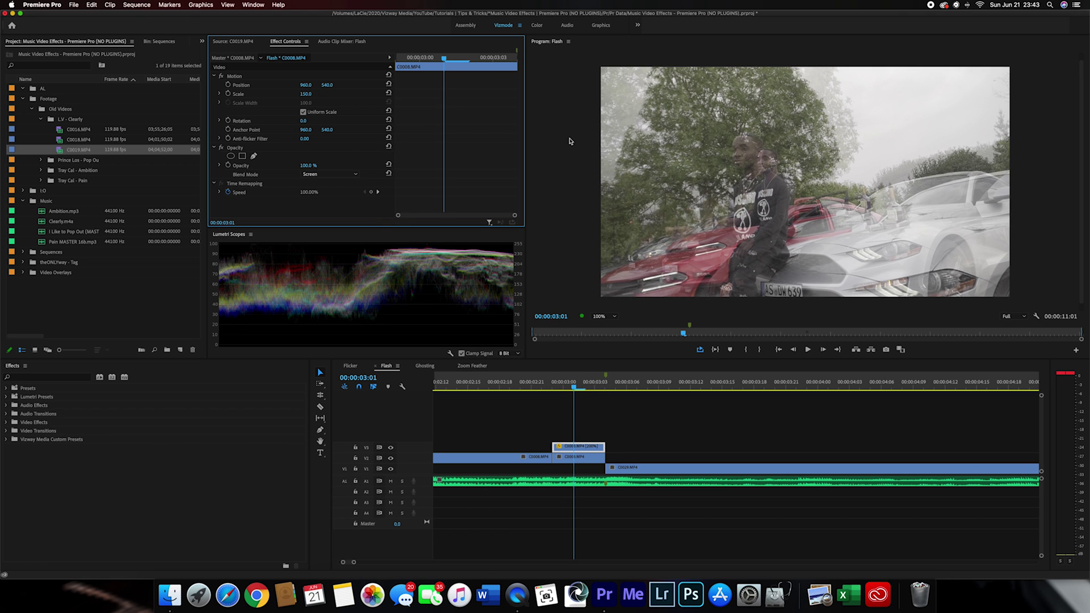
Play the flash section with the enlarged V3 overlay
key(Left)
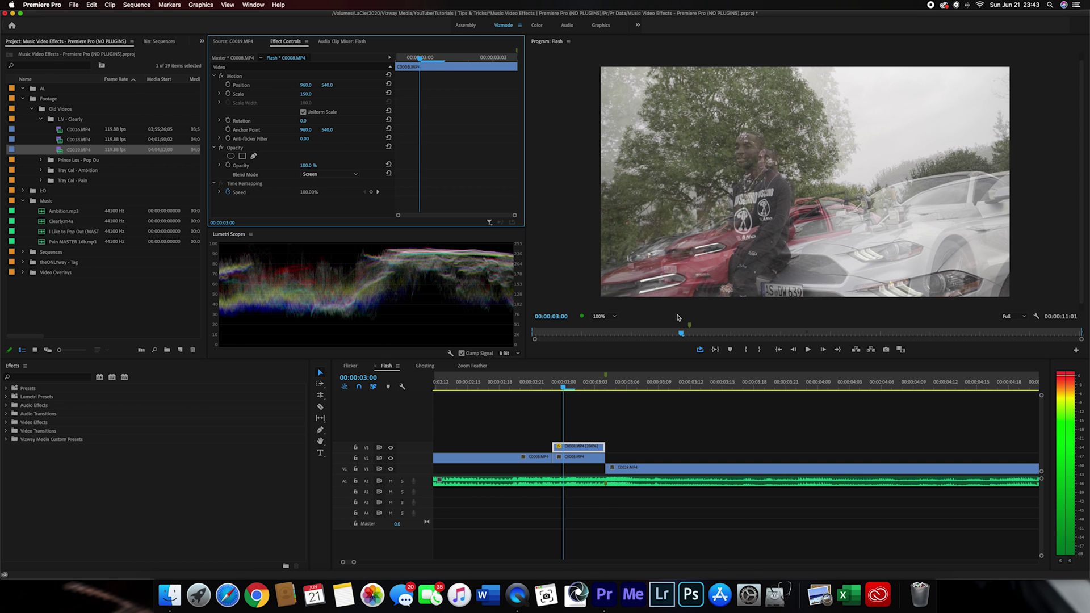
key(space)
key(space)
Search the effects for "cross" and apply Cross Dissolve to the end of the V3 copy
drag(539, 384, 583, 457)
click(583, 457)
click(18, 367)
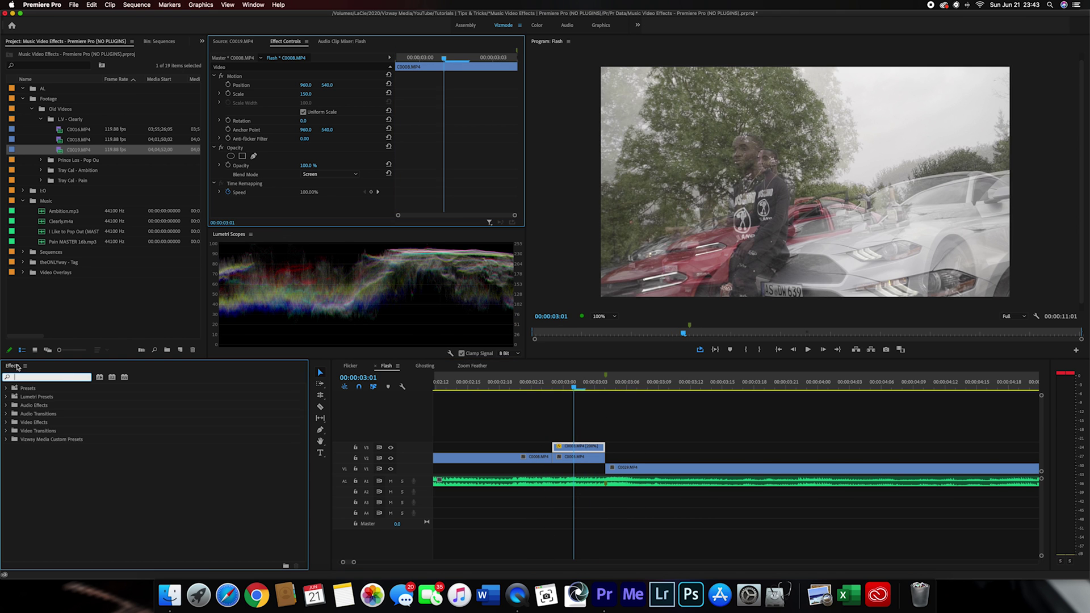
text(cross)
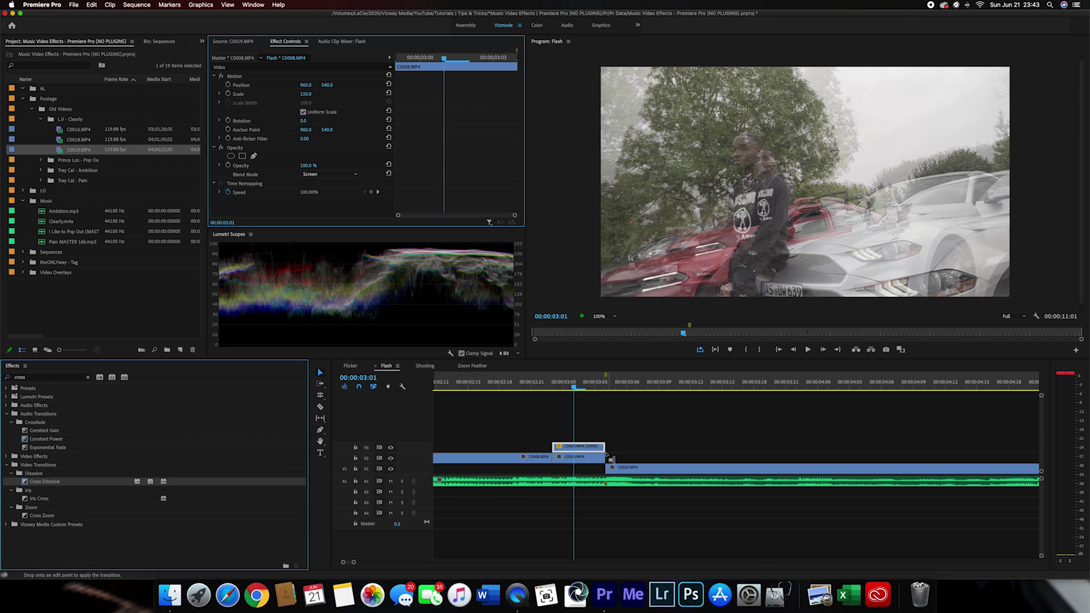
drag(608, 454, 605, 448)
Play the flash transition several times from before the marker into the second clip
key(space)
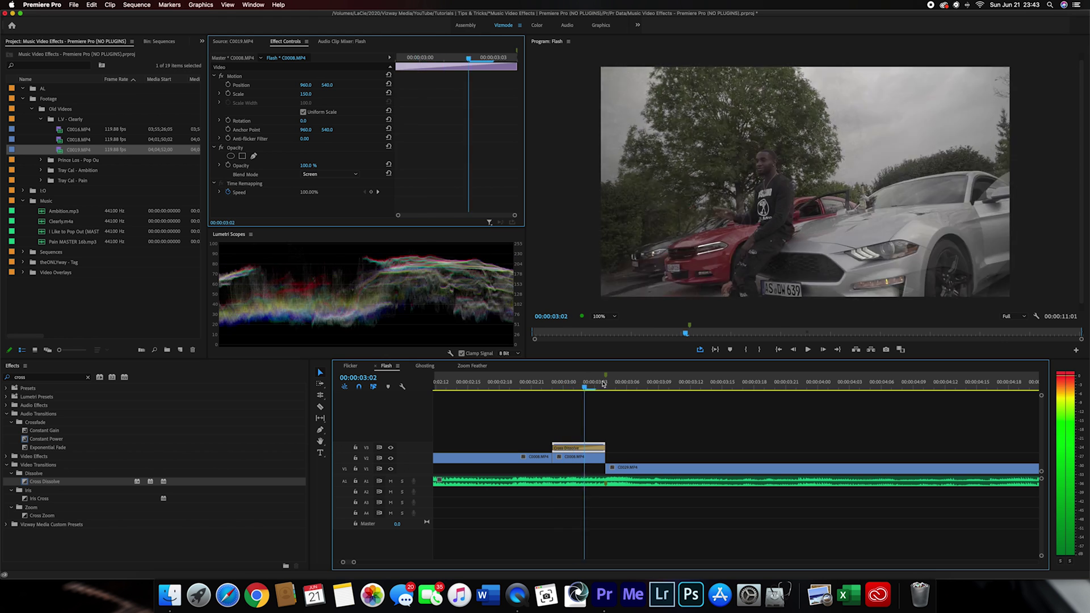
key(space)
scroll(586, 413, down, 5)
click(562, 385)
key(space)
click(525, 385)
key(space)
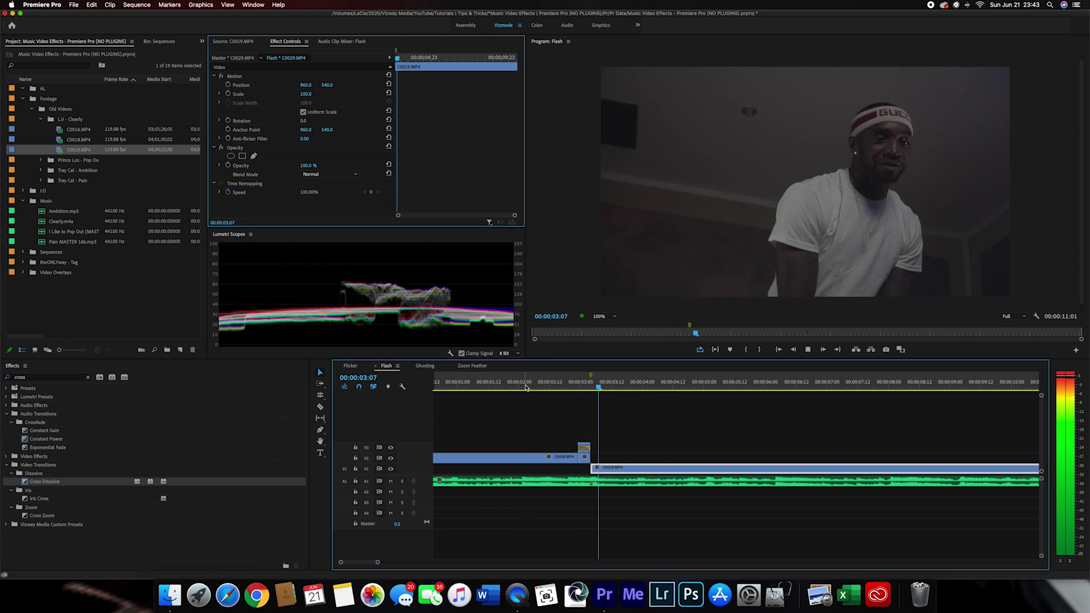
click(528, 388)
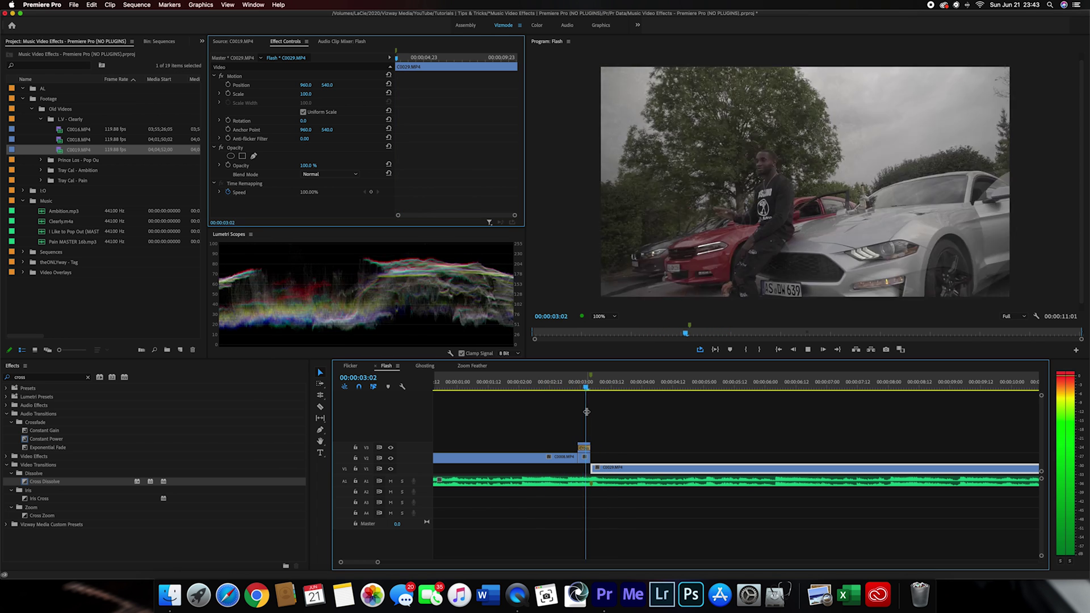
key(space)
click(549, 387)
drag(549, 386, 509, 386)
key(space)
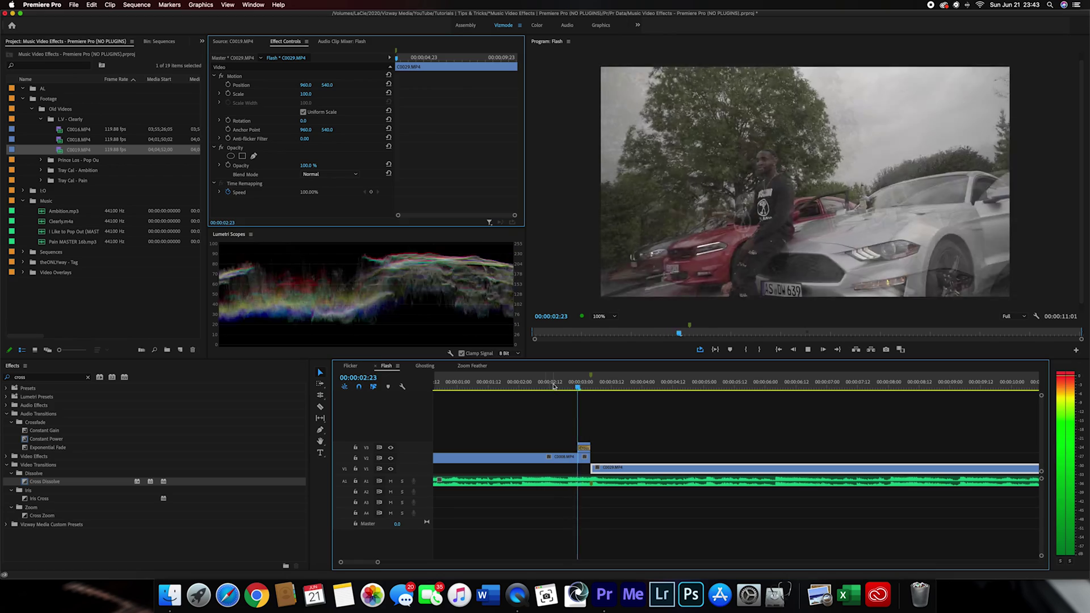
drag(581, 386, 555, 387)
key(space)
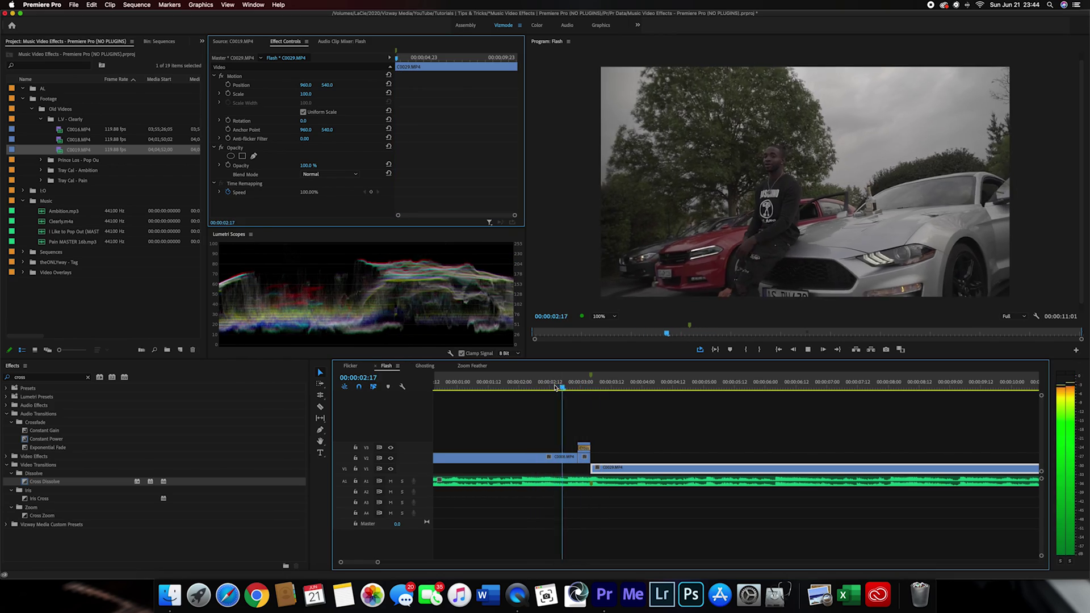
click(540, 385)
key(space)
drag(532, 385, 524, 386)
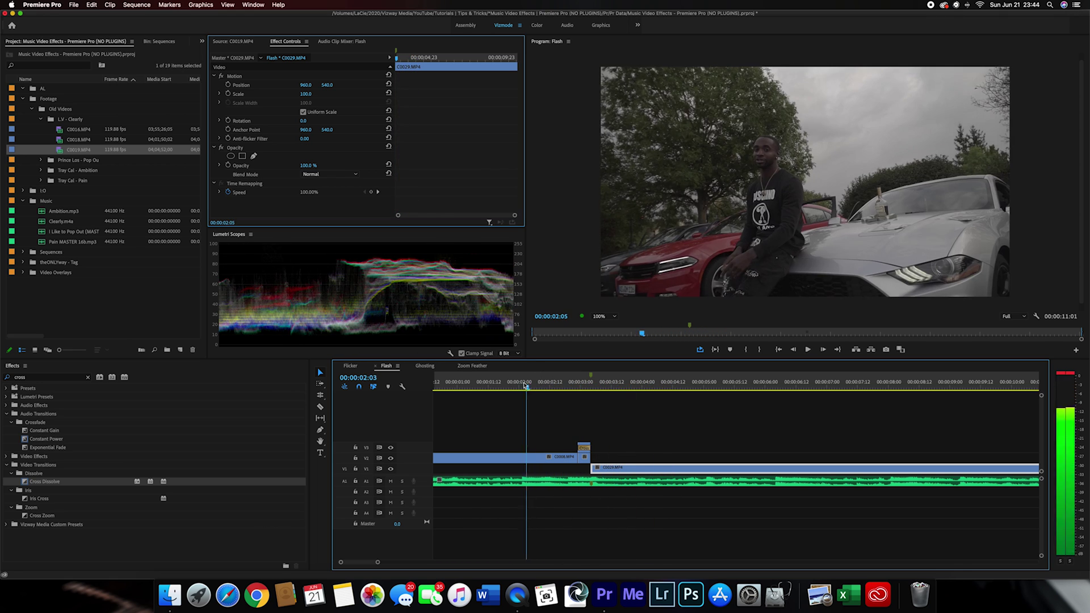
key(space)
key(space)
click(519, 387)
Set the V3 copy's Scale to 100 to try the flash without the enlargement
drag(535, 384, 628, 417)
scroll(574, 422, up, 5)
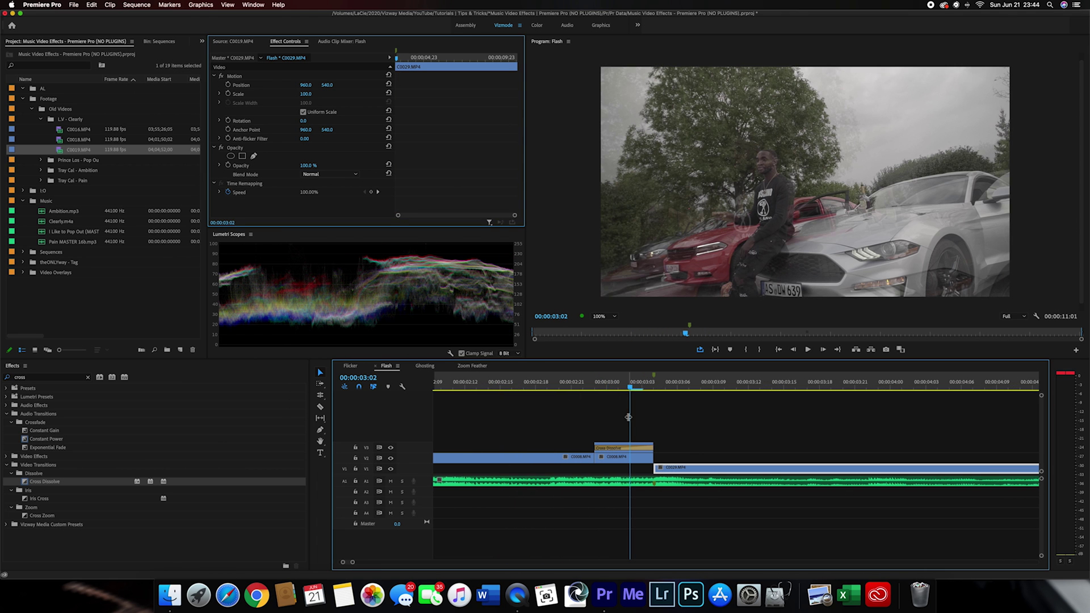
click(630, 445)
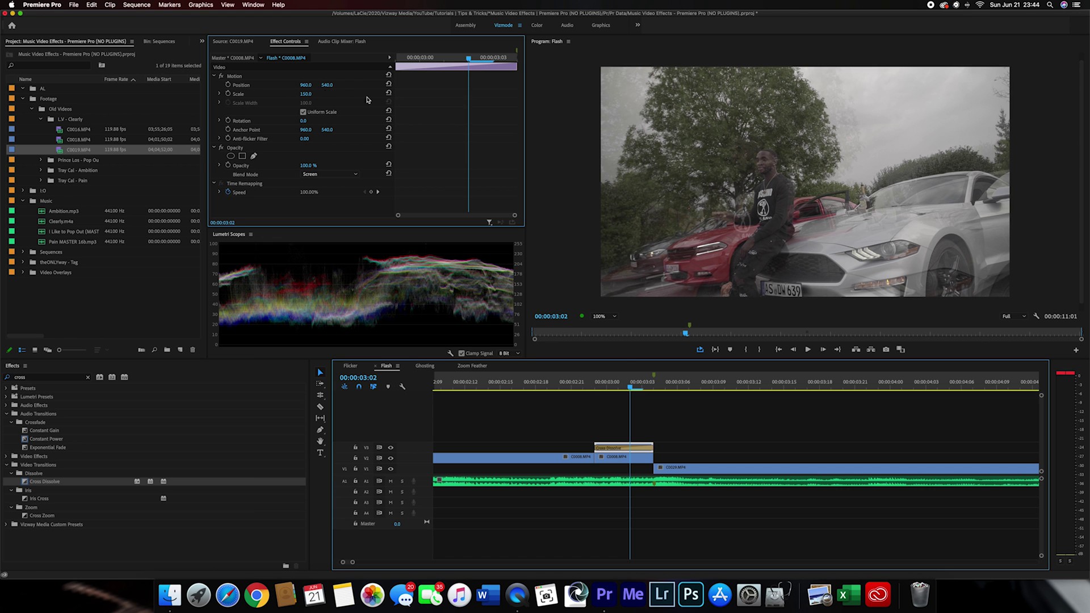
drag(588, 390, 620, 398)
click(306, 94)
text(100)
key(Return)
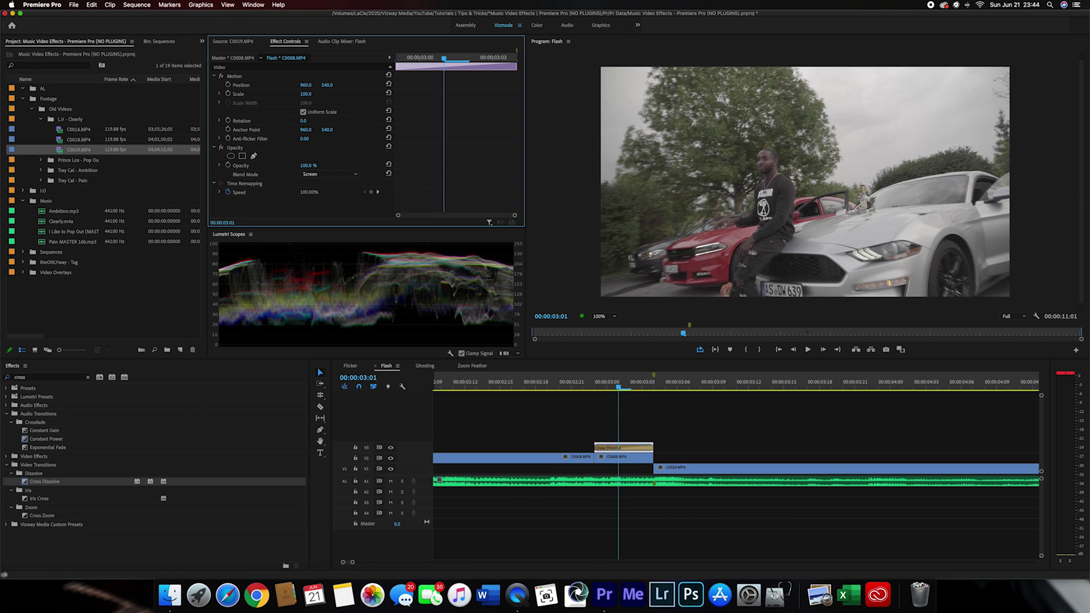
Play the flash transition with the V3 copy at its normal size
drag(633, 393, 521, 386)
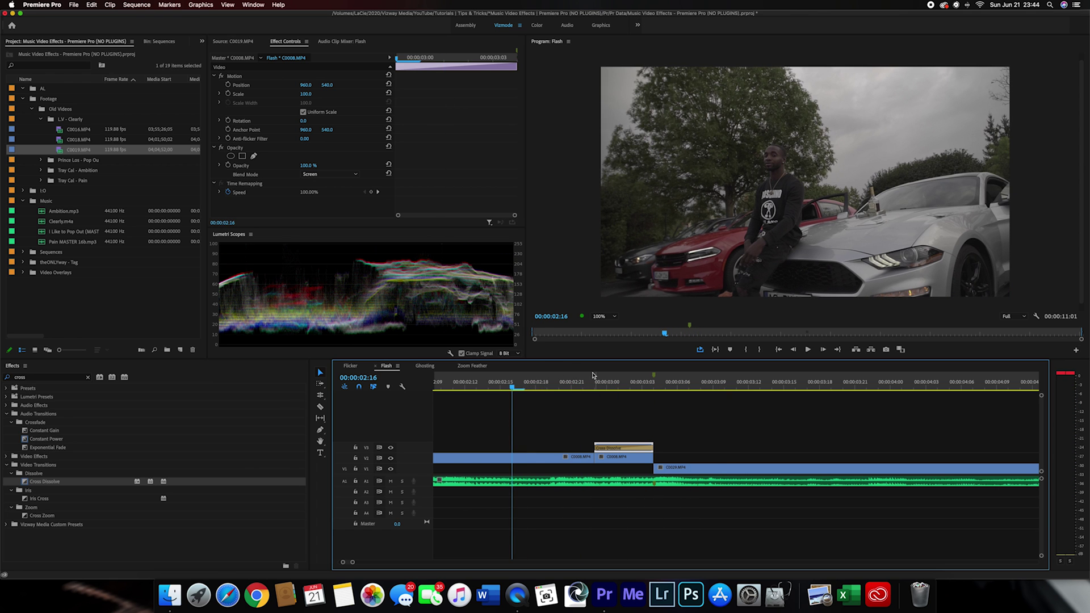
scroll(593, 374, down, 5)
click(545, 387)
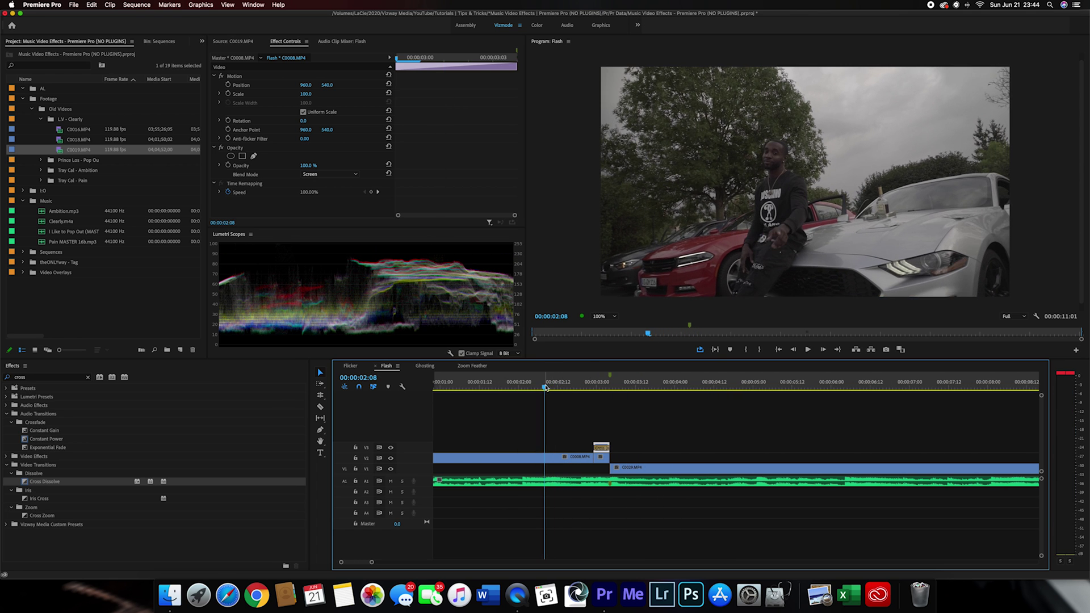
key(space)
Set the V3 copy's Scale back to 150 and play the flash transition again
drag(616, 387, 603, 387)
click(605, 447)
click(305, 94)
text(150)
key(Return)
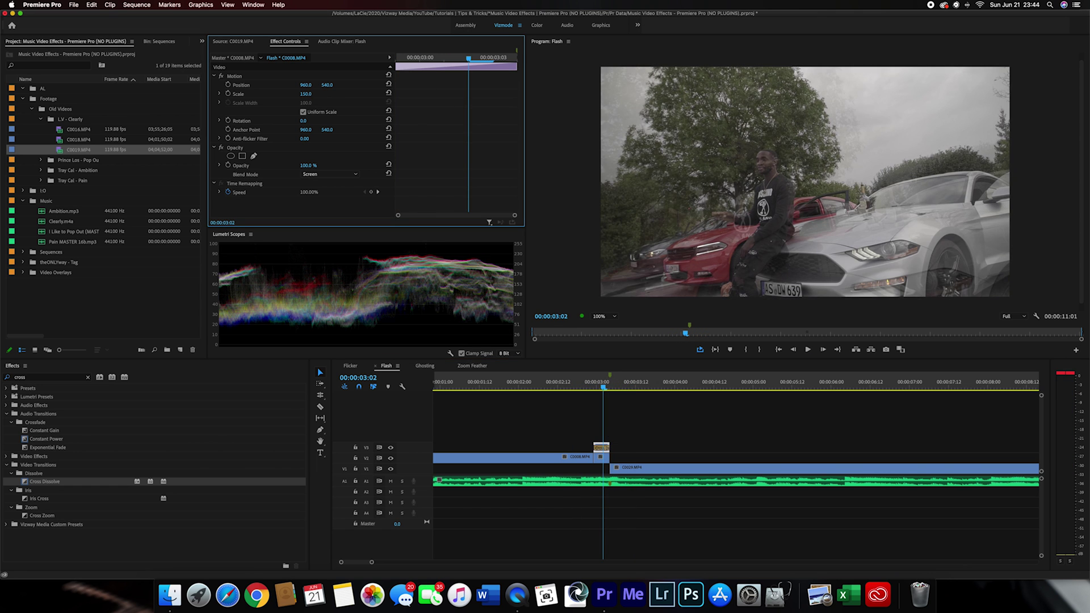
click(548, 381)
key(space)
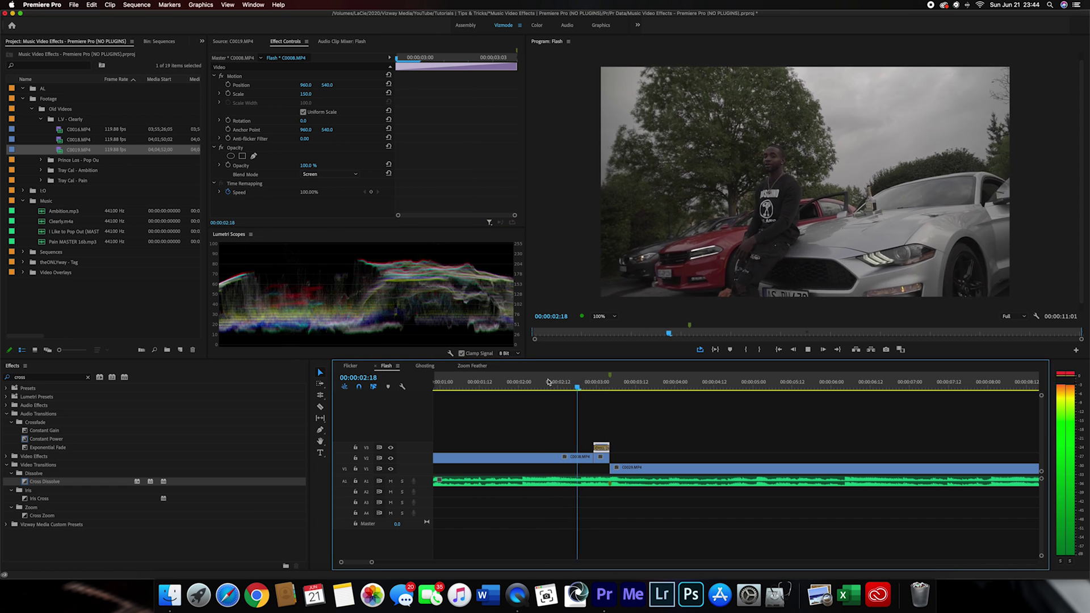
Play the flash transition repeatedly from shortly before the marker, with the whole sequence fitted in the timeline
key(space)
click(548, 381)
key(space)
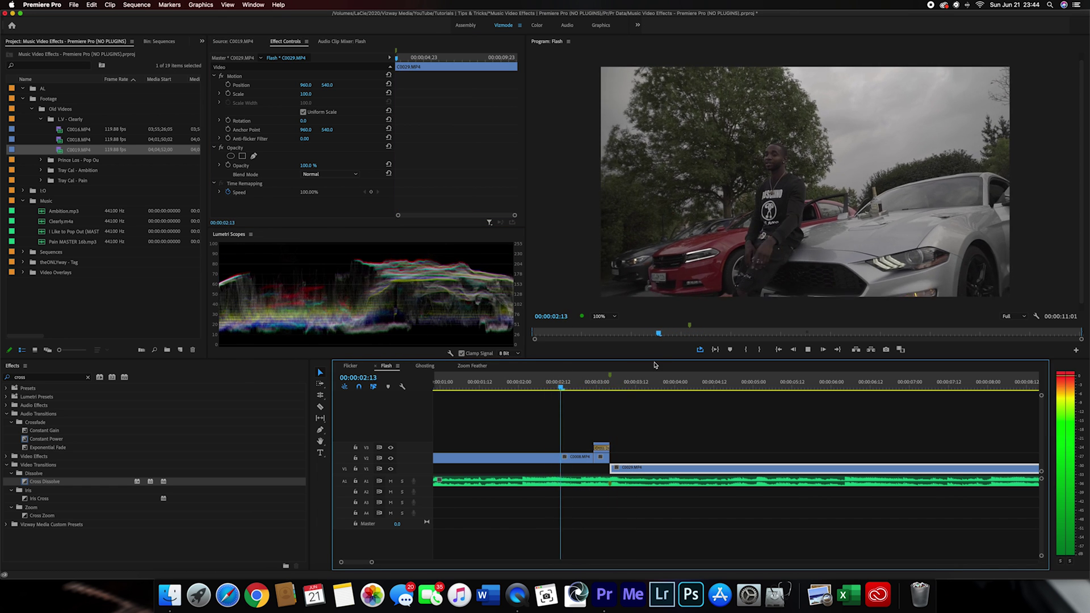
click(545, 385)
key(space)
click(516, 386)
key(backslash)
click(539, 385)
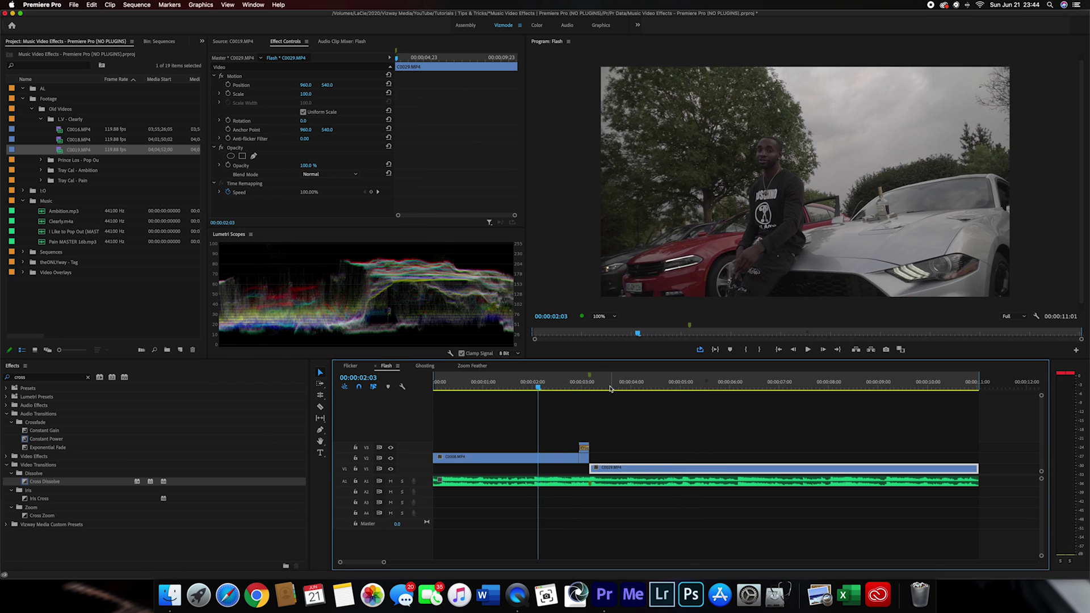
key(space)
click(537, 385)
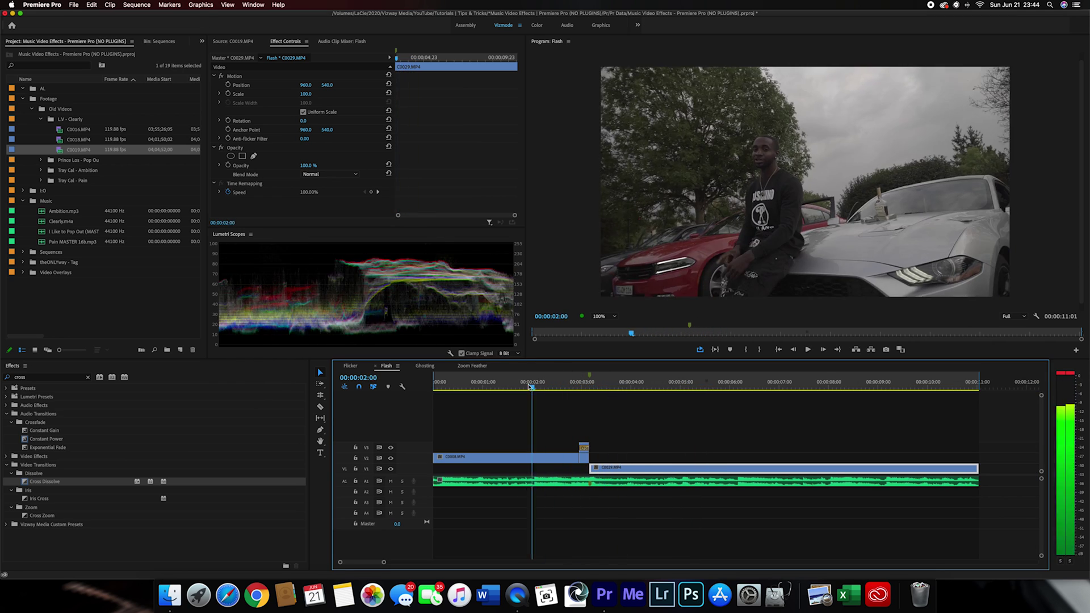
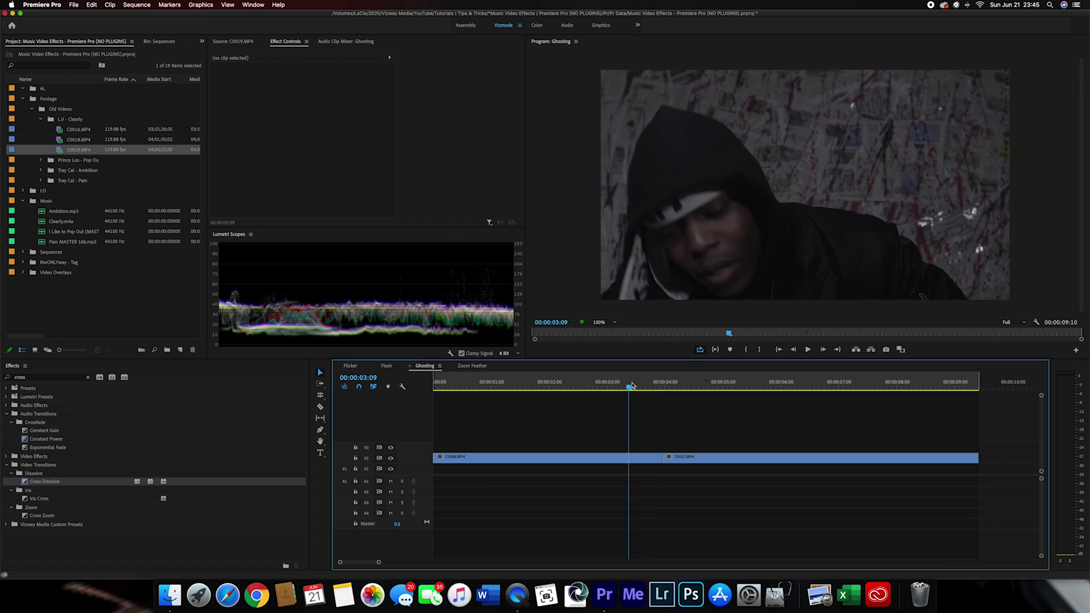
In the Ghosting sequence, split the first V2 clip at 00:00:03:03, 20 frames before its cut to the second clip
key(equal)
key(equal)
key(equal)
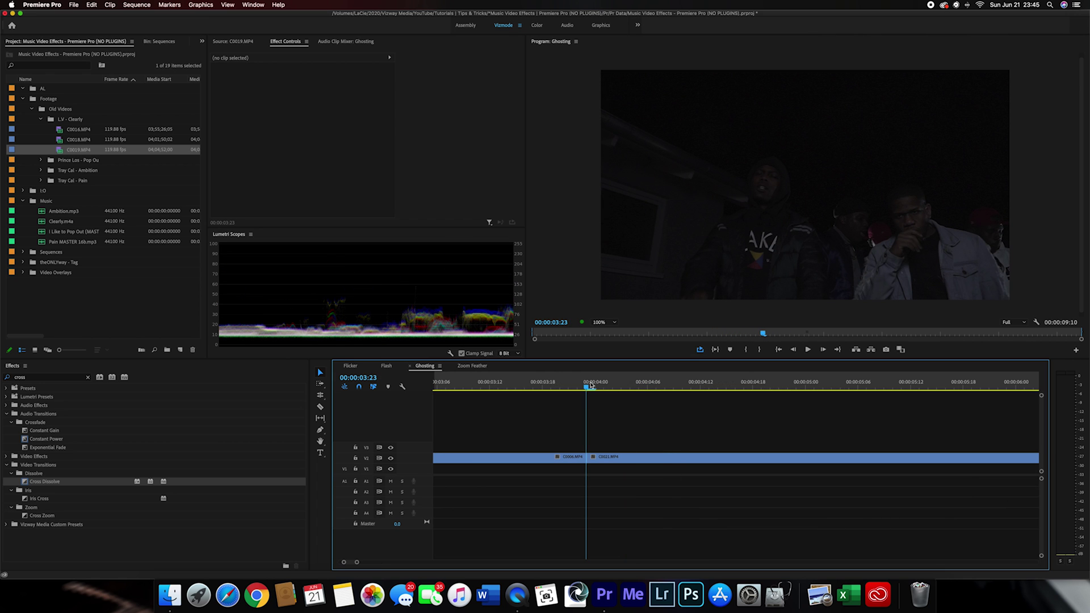
key(shift+Left)
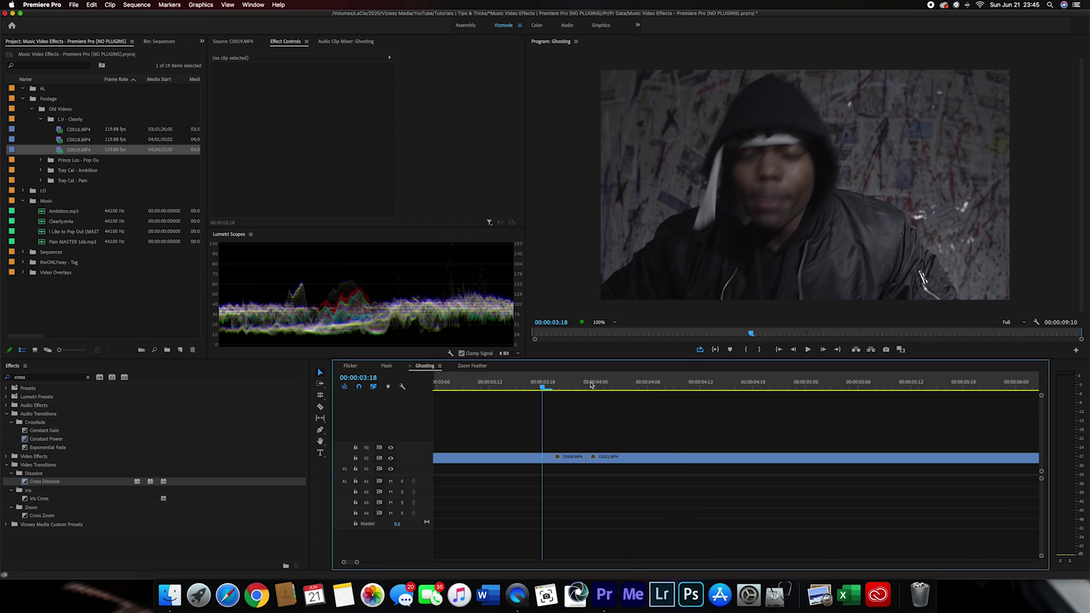
key(shift+Left)
key(shift+Left)
click(591, 385)
key(shift+Left)
key(shift+Left)
key(shift+Left)
key(shift+Left)
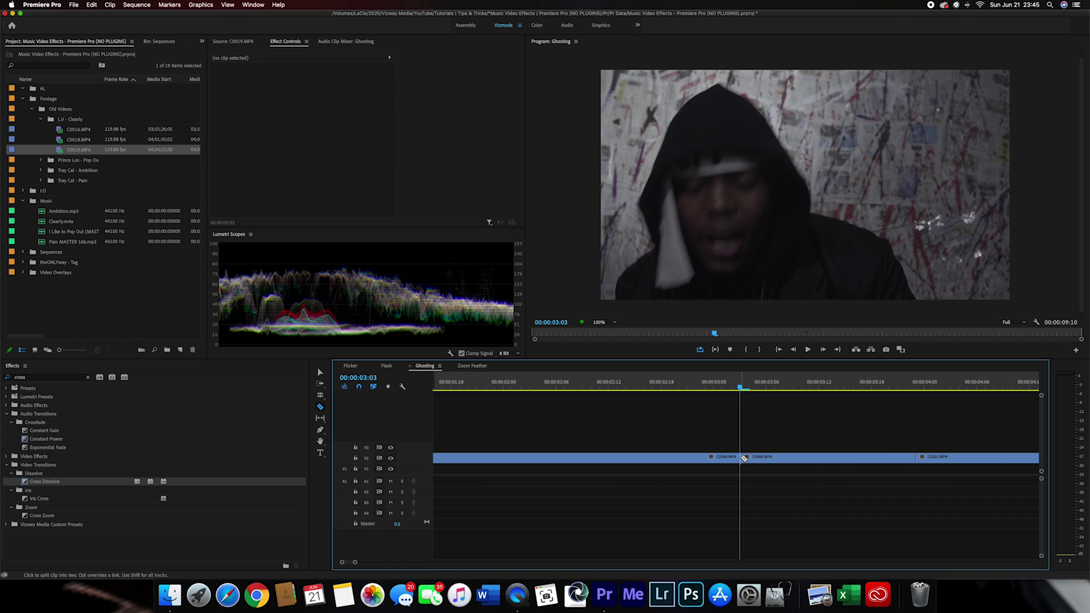
Duplicate the short end segment of the first clip onto V3 directly above it and set the copy's speed to 200%
click(764, 459)
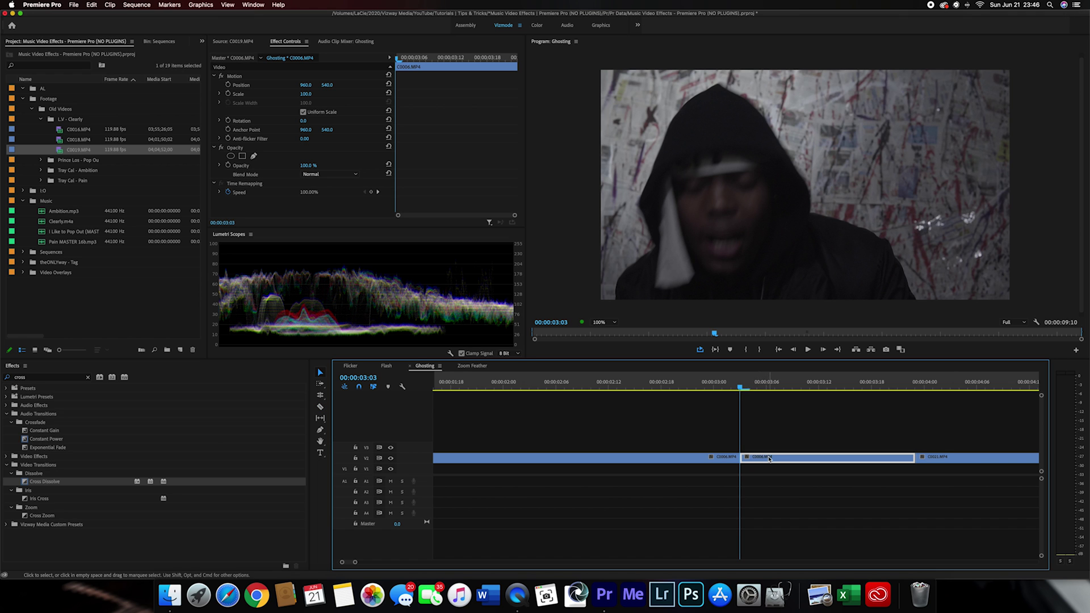
drag(767, 460, 771, 449)
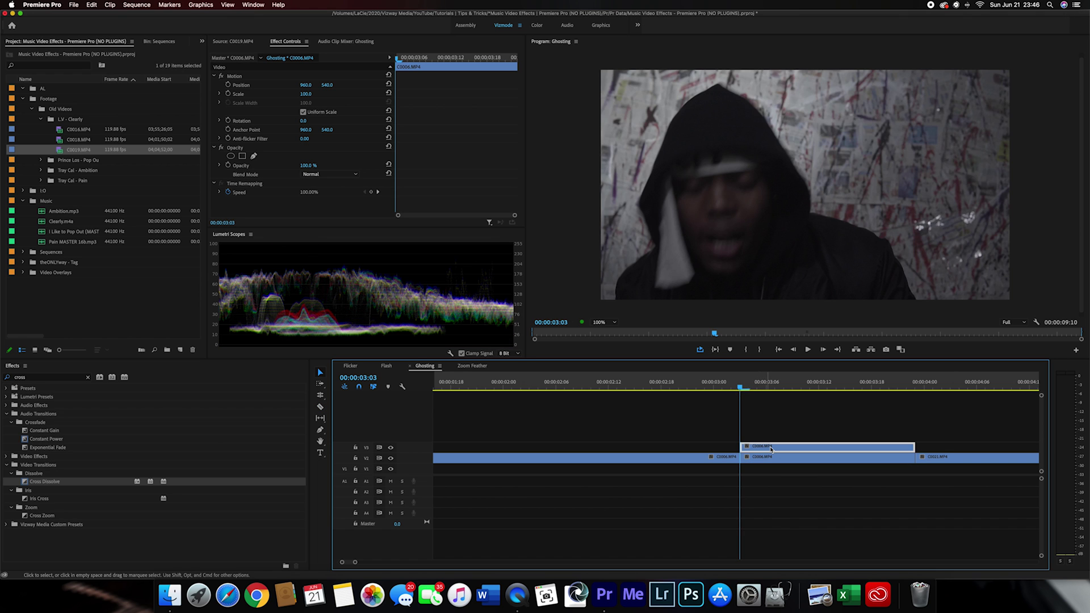
key(super+r)
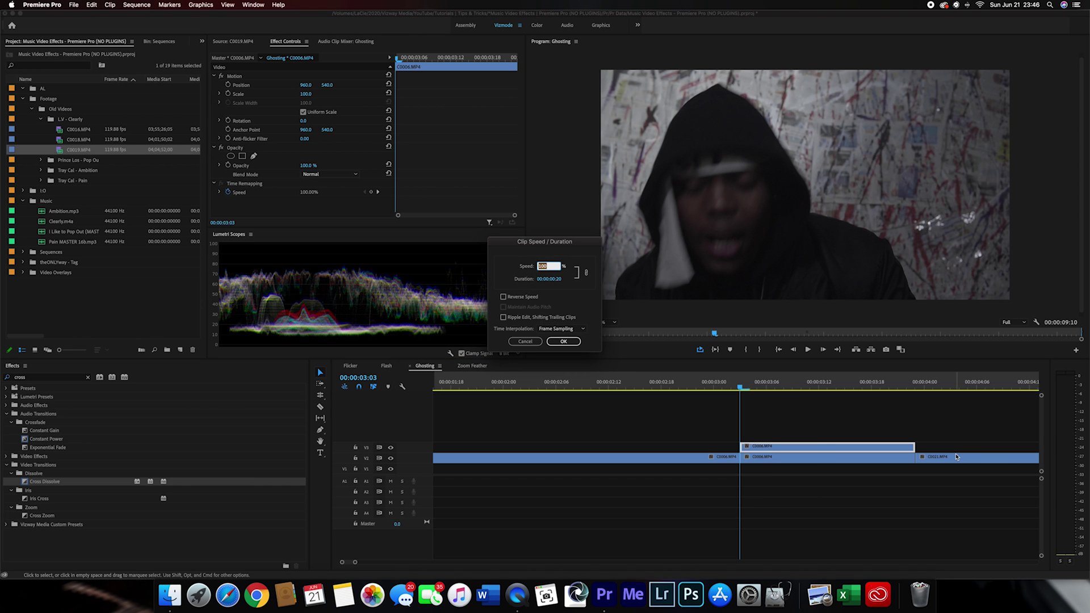
text(200)
key(Return)
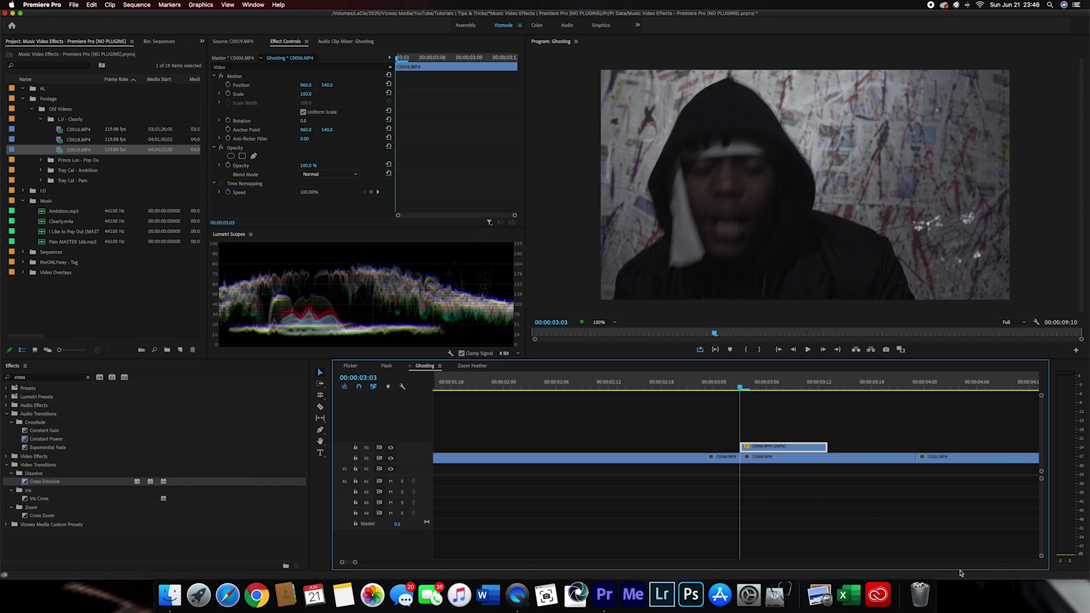
Extend the V3 copy's end to the cut with the second clip and play the section across the cut
drag(829, 444, 907, 445)
key(minus)
key(minus)
key(space)
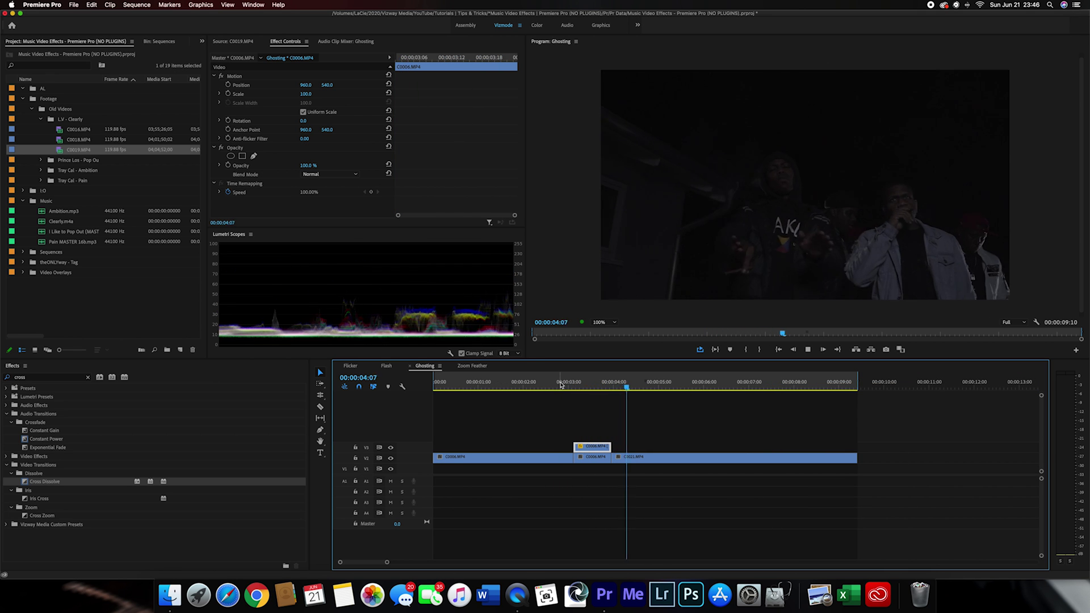
click(533, 386)
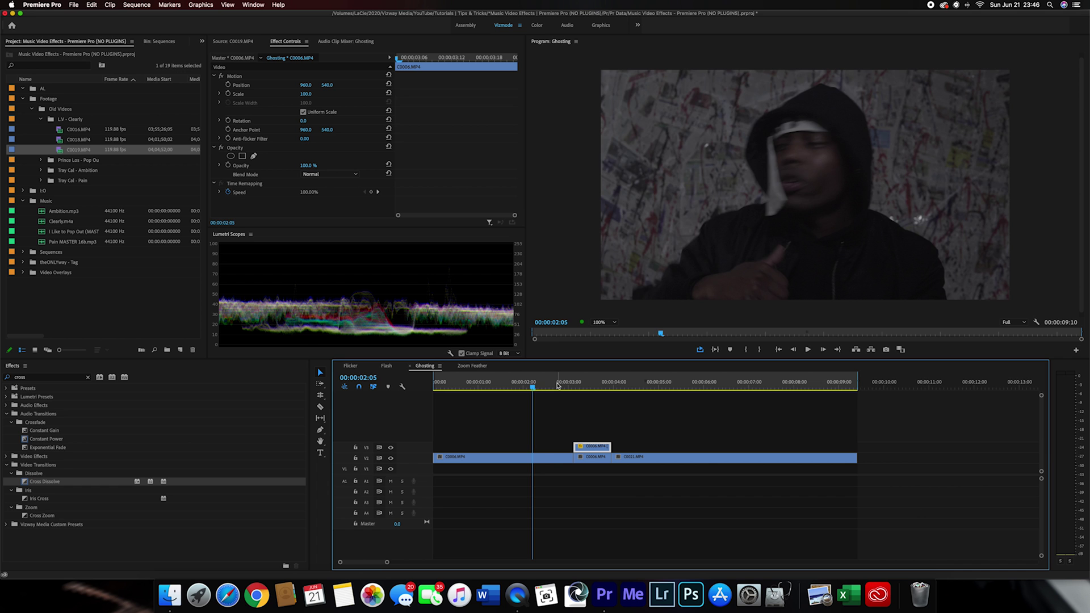
key(space)
Set the V3 copy's Opacity to 50% and its Scale to 150
drag(563, 381, 585, 379)
scroll(594, 375, up, 1)
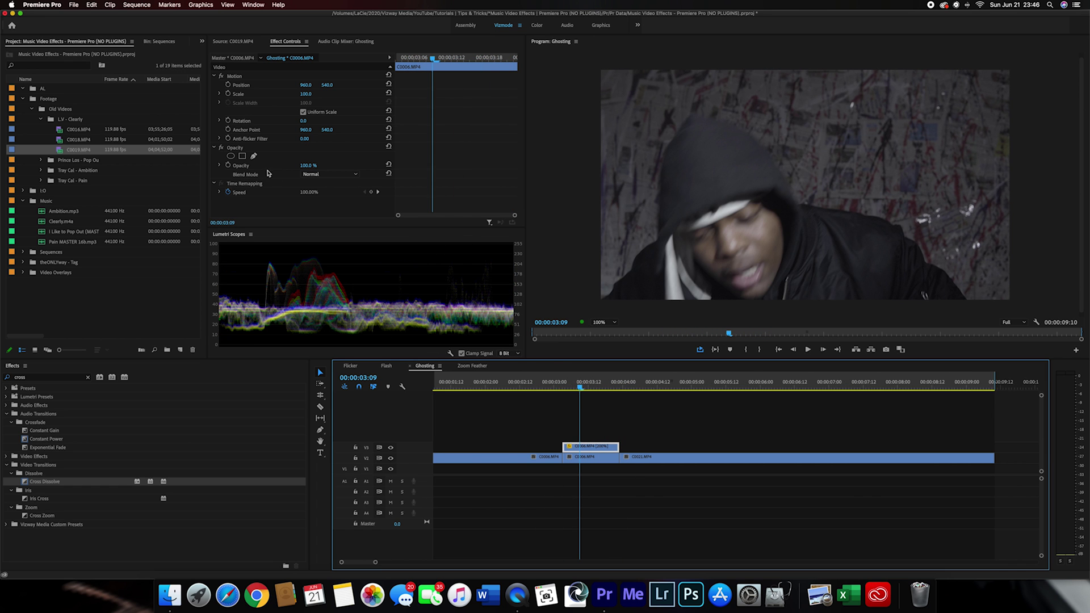
click(307, 166)
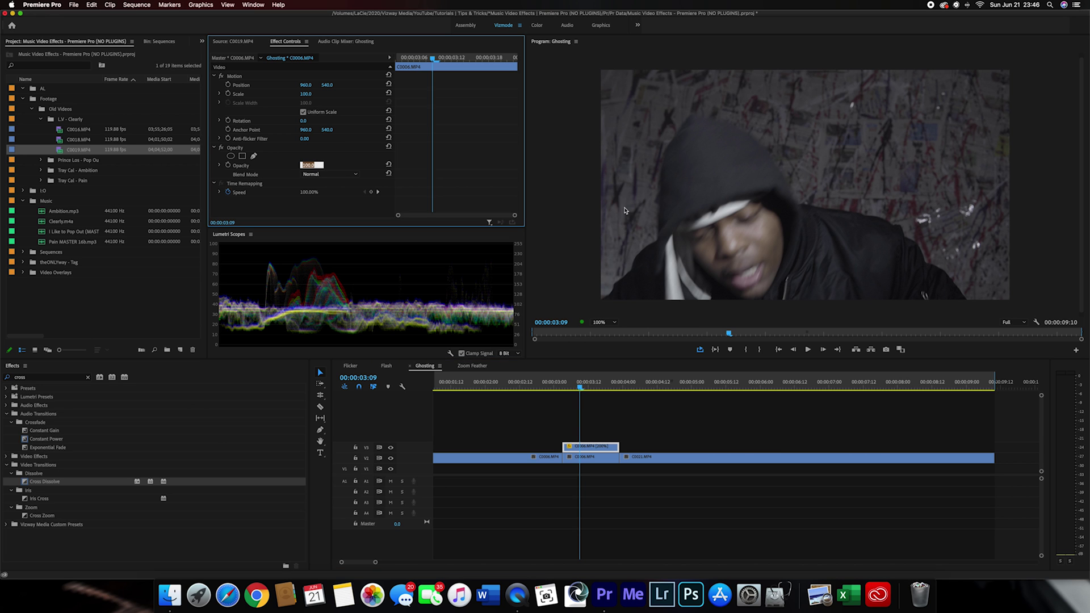
text(50)
key(Return)
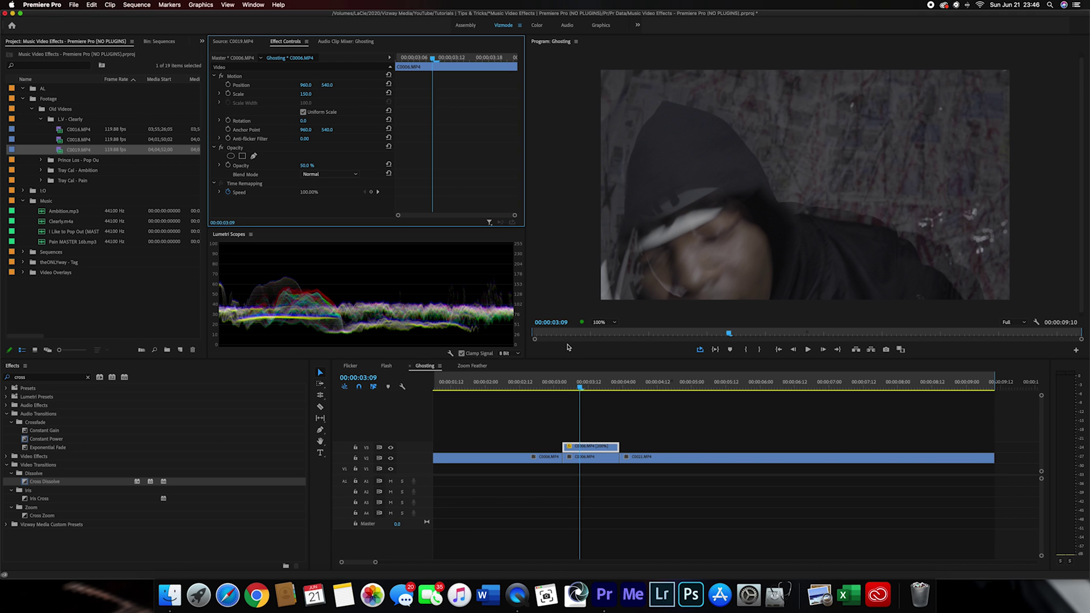
Play the ghosting overlay from before the split to check the semi-transparent, enlarged copy
drag(571, 383, 540, 394)
key(space)
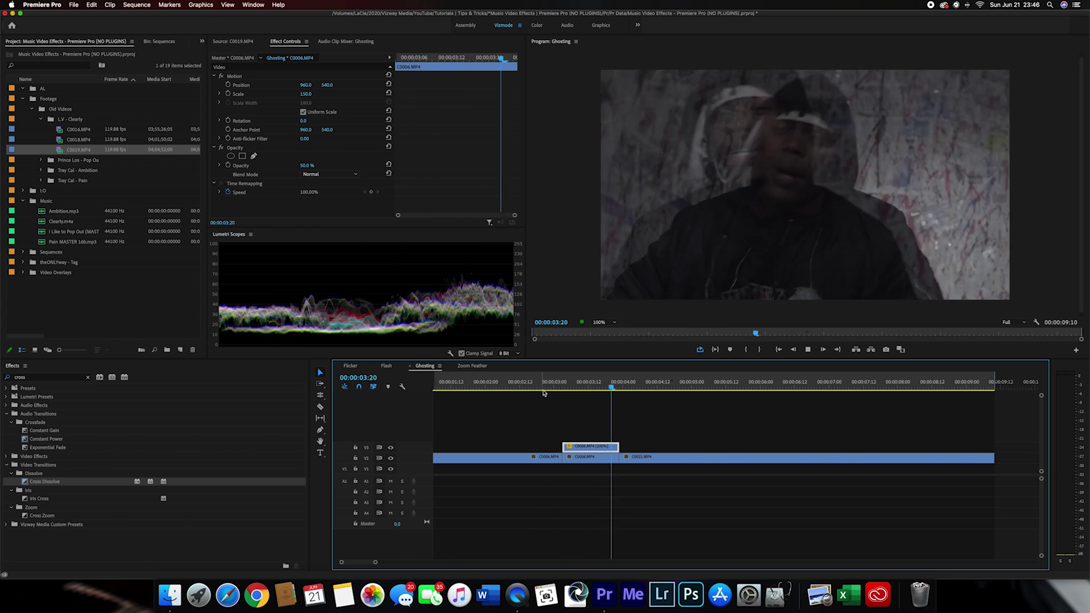
drag(544, 393, 517, 387)
key(space)
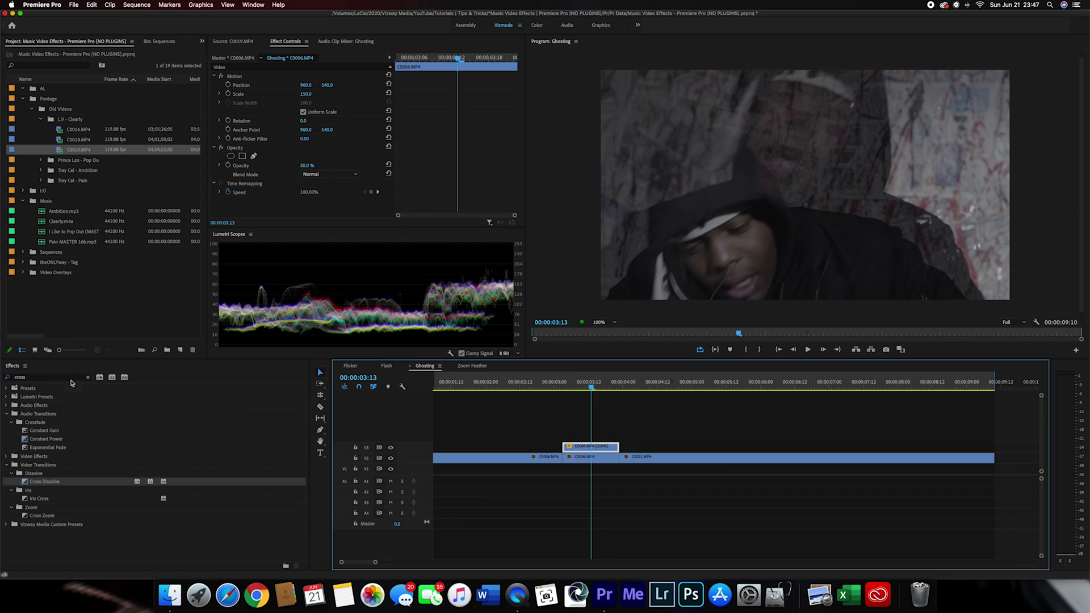
Search the effects for "arith" and apply the Arithmetic effect to the V3 copy
click(88, 378)
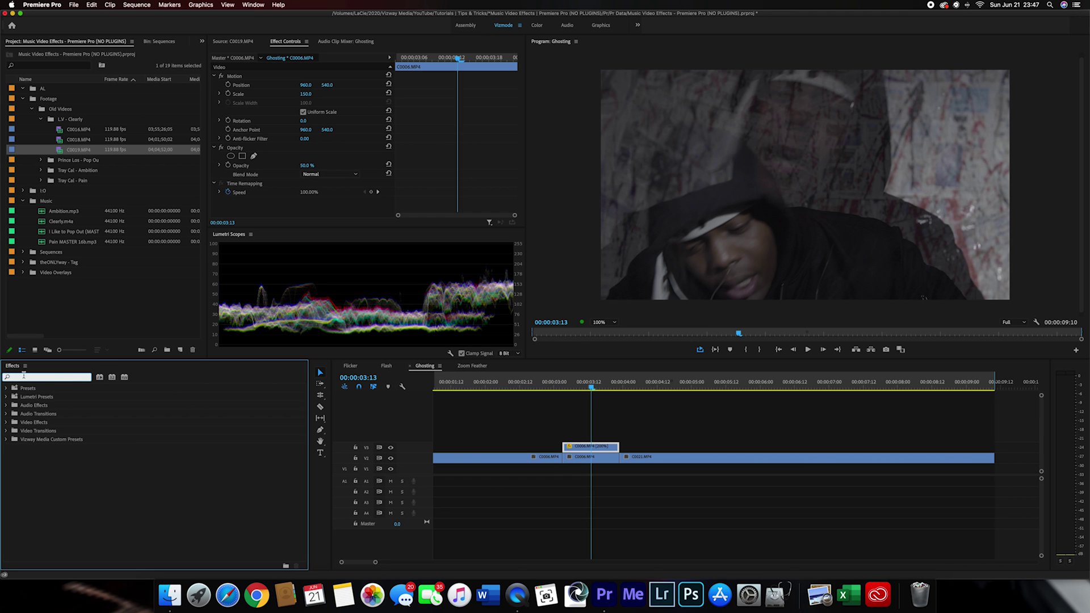
text(arti)
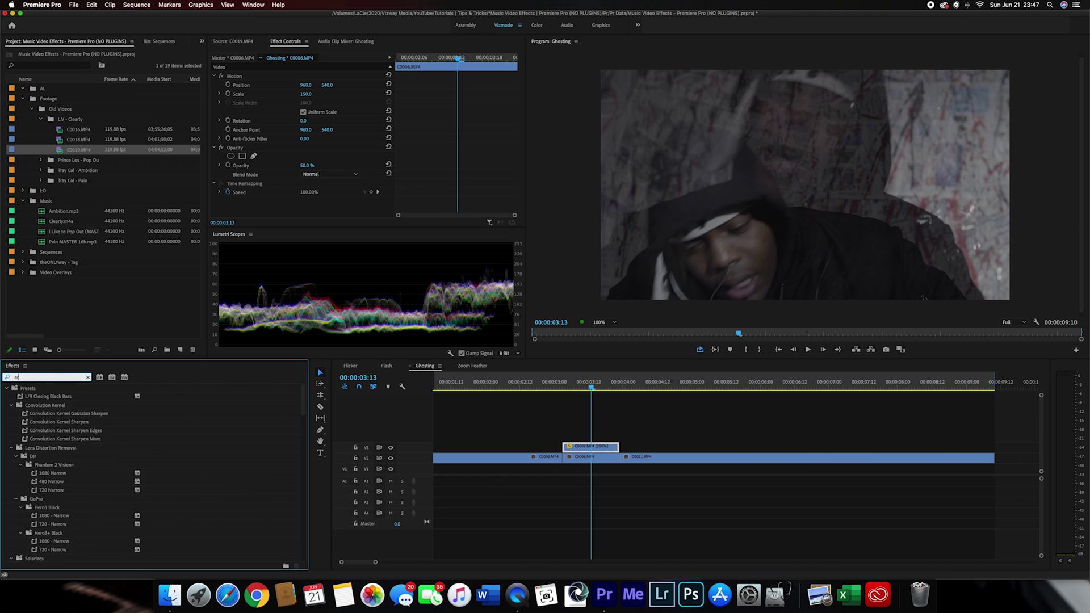
click(33, 439)
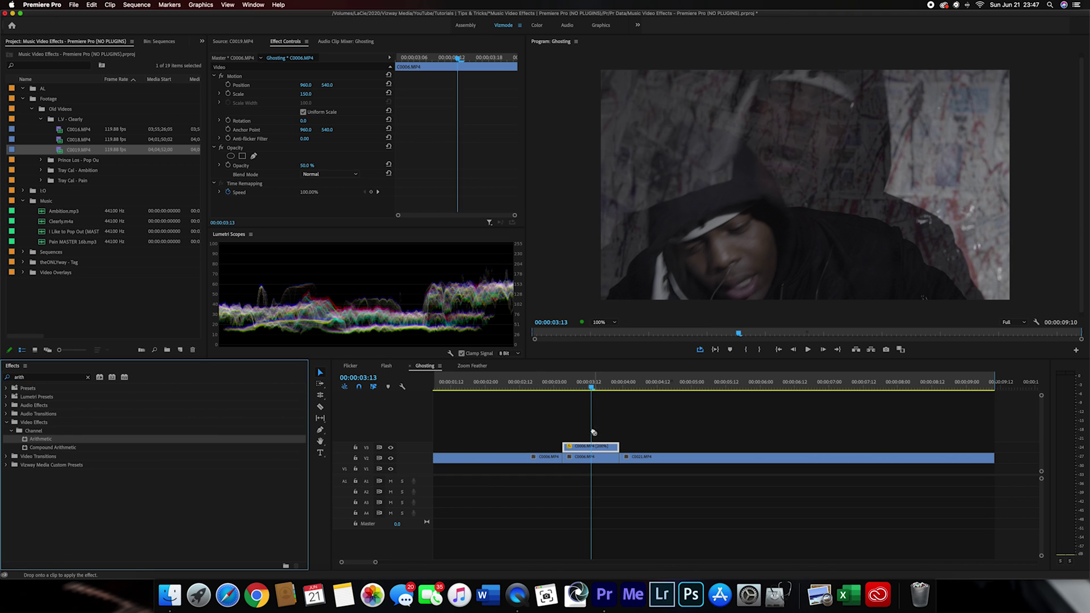
drag(601, 448, 599, 448)
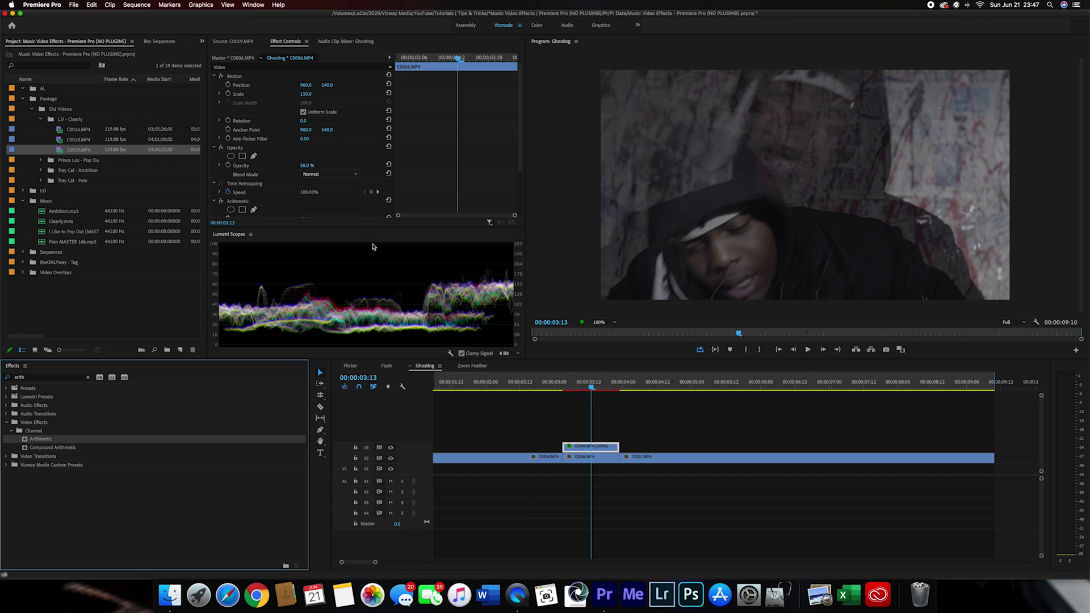
Set the V3 copy's Arithmetic Operator to Max and its Red Value to 255
scroll(278, 204, down, 3)
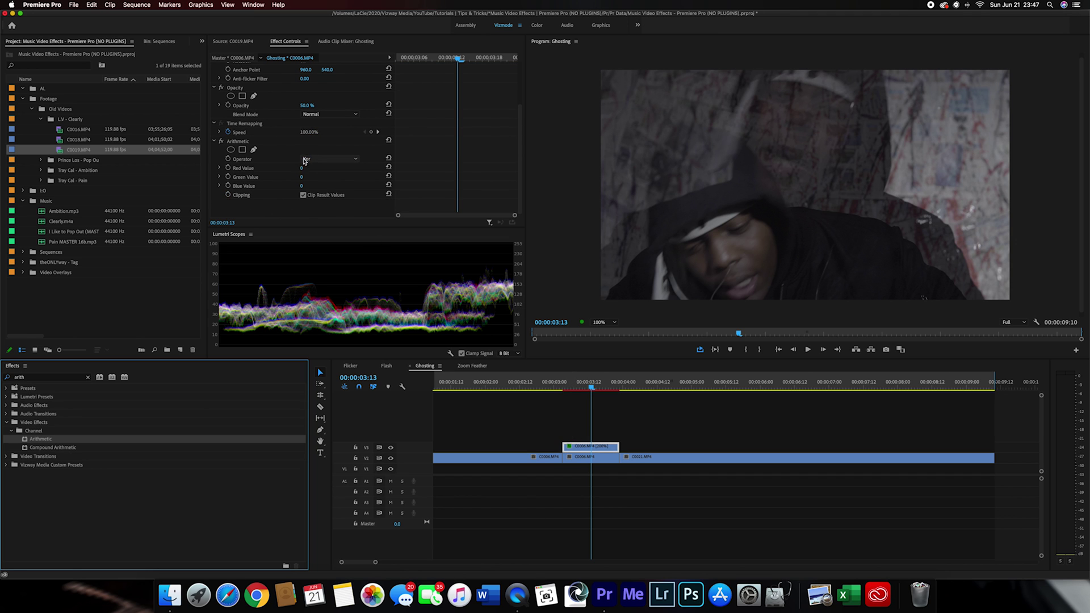
click(321, 161)
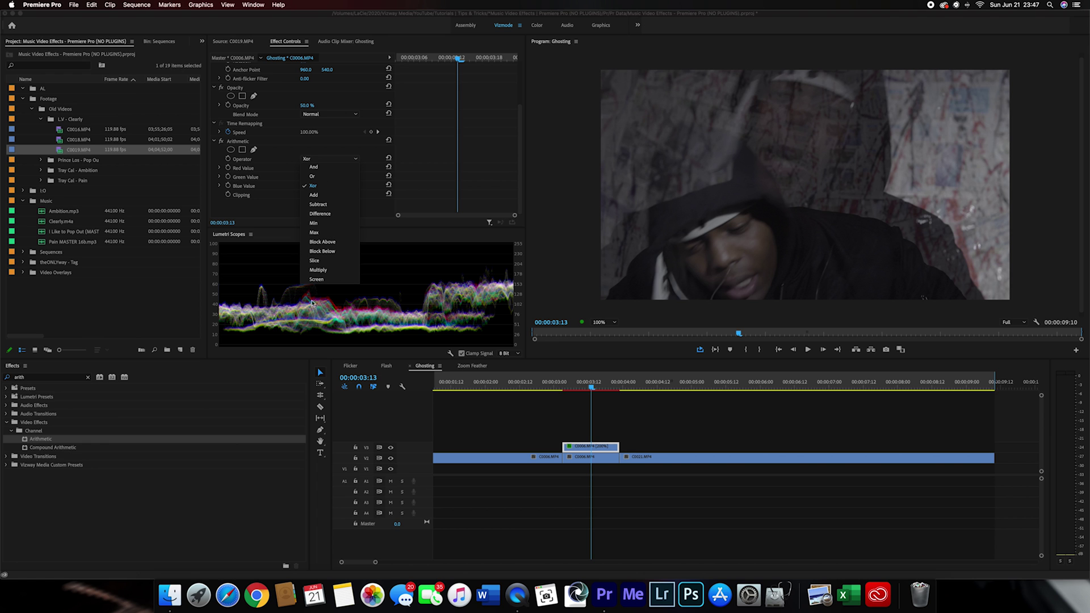
click(314, 232)
click(573, 448)
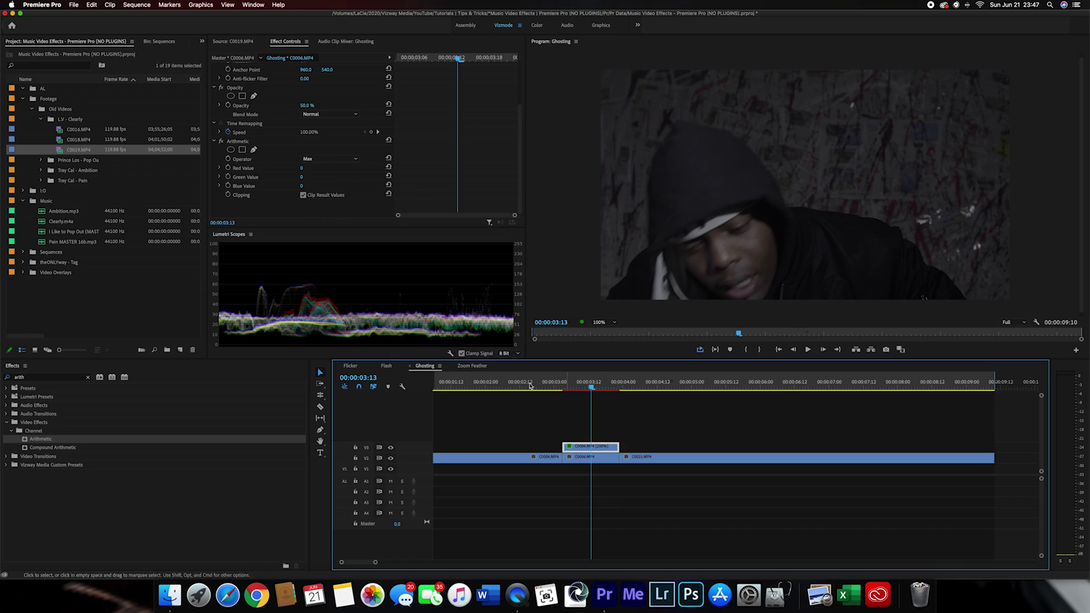
click(301, 169)
text(255)
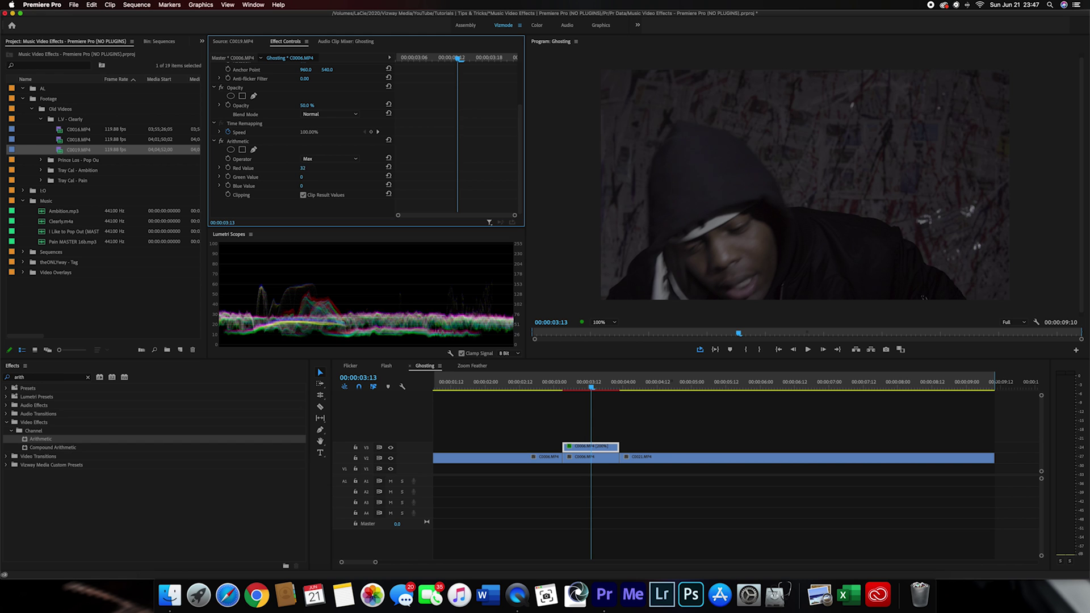
key(Return)
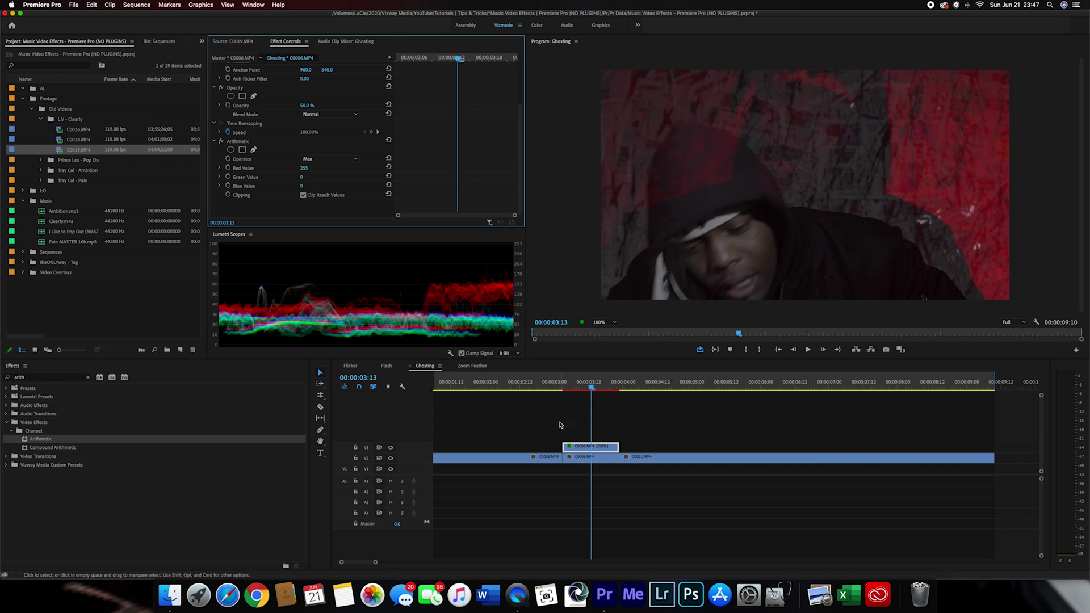
Hide track V2 briefly to view the Arithmetic overlay on its own, and show the track again
click(390, 458)
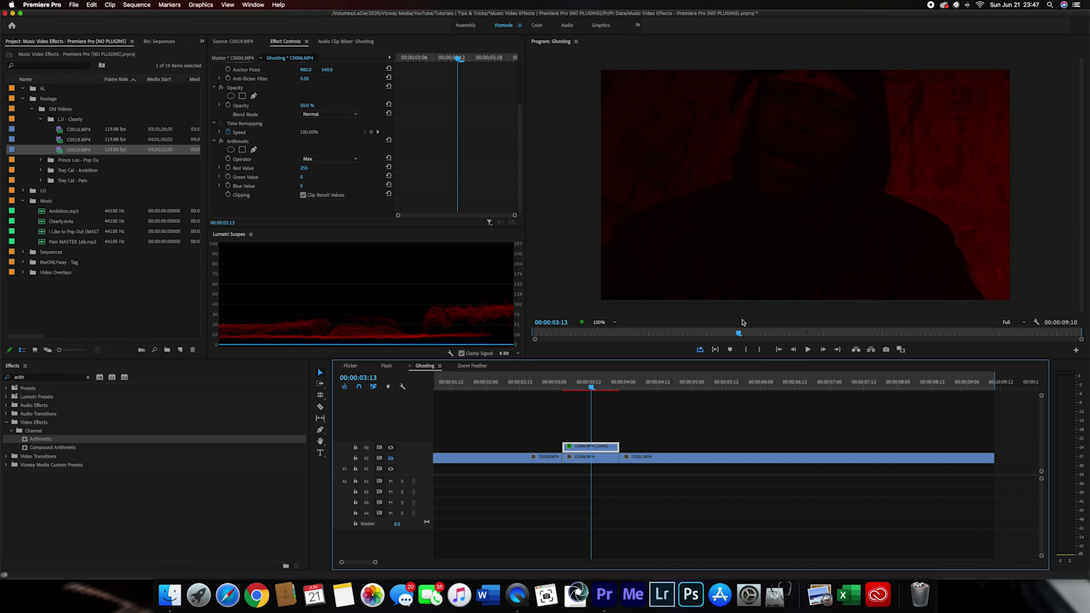
click(390, 458)
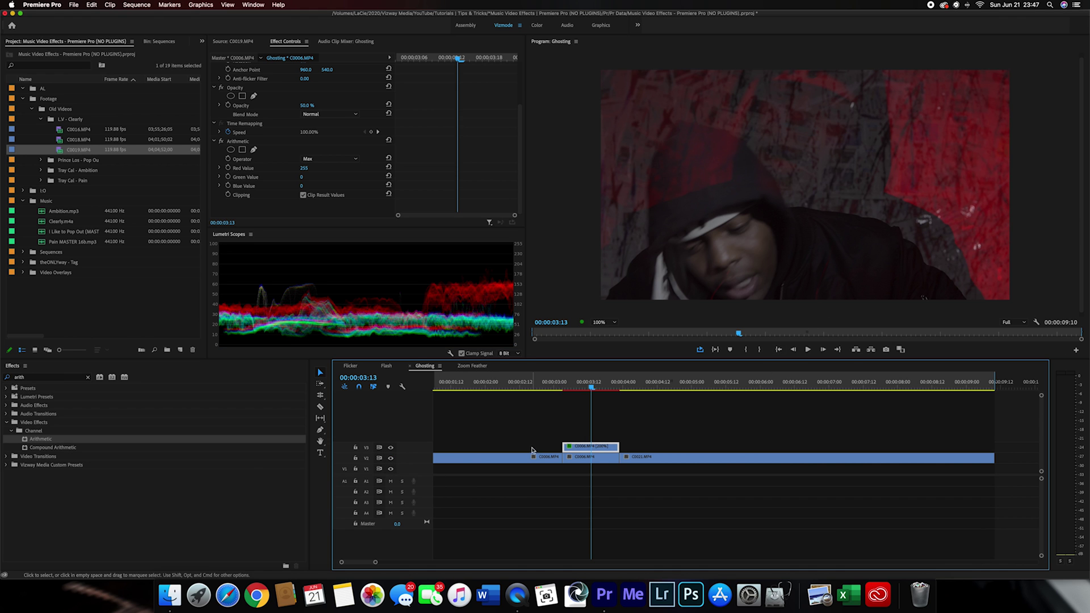
scroll(281, 157, up, 3)
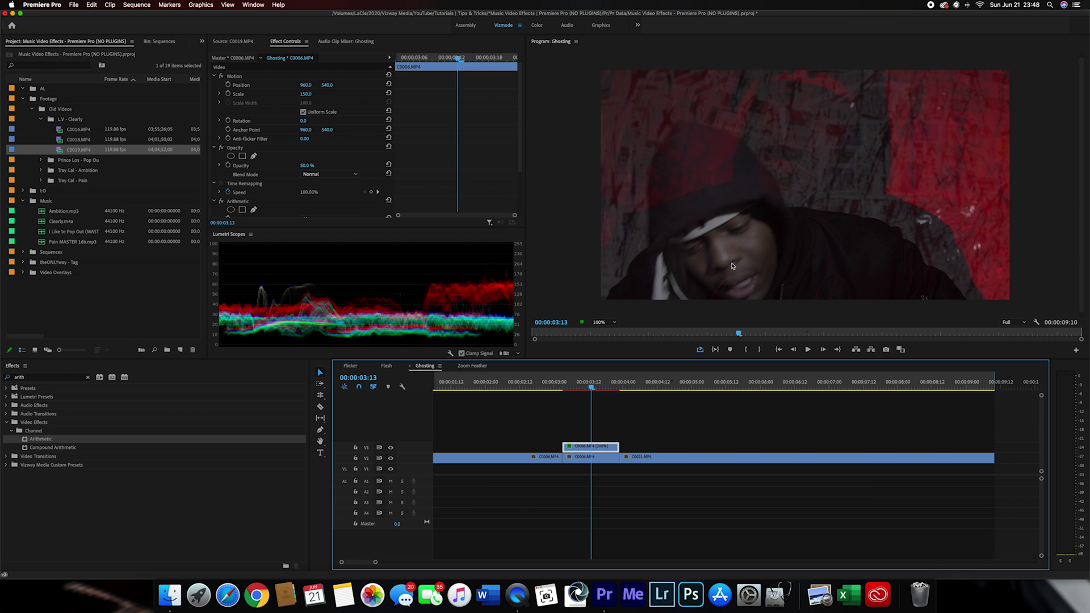
Play the red ghosting effect several times from before the overlay begins
click(479, 384)
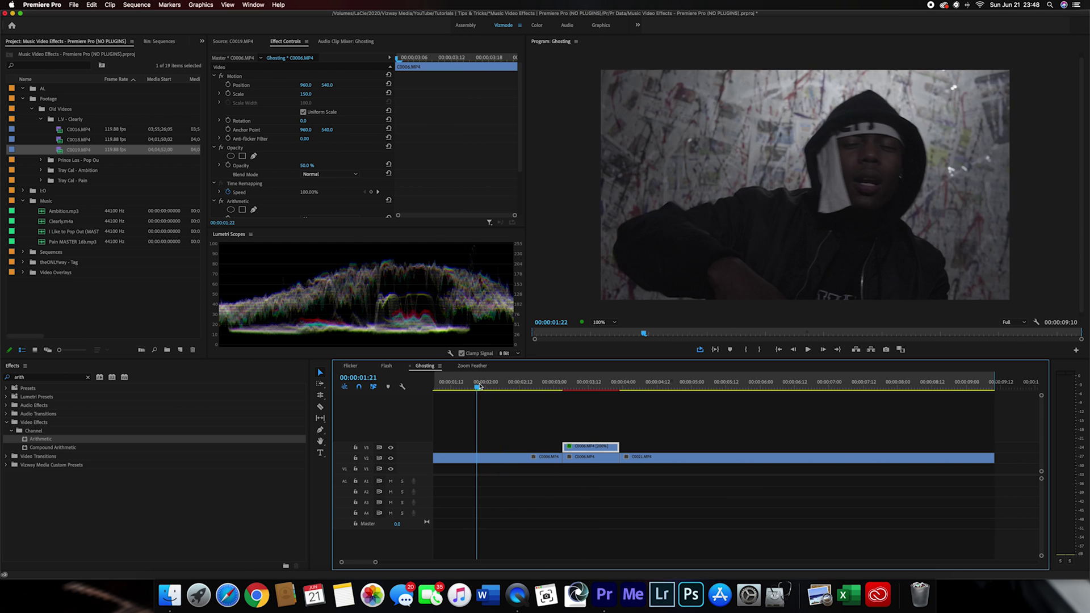
key(space)
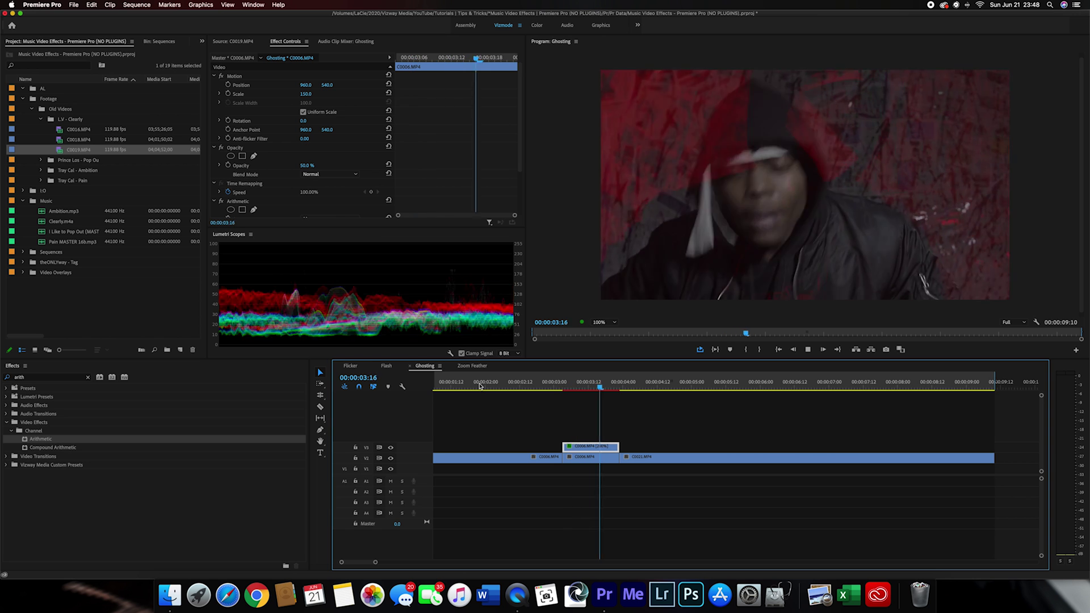
click(549, 386)
key(space)
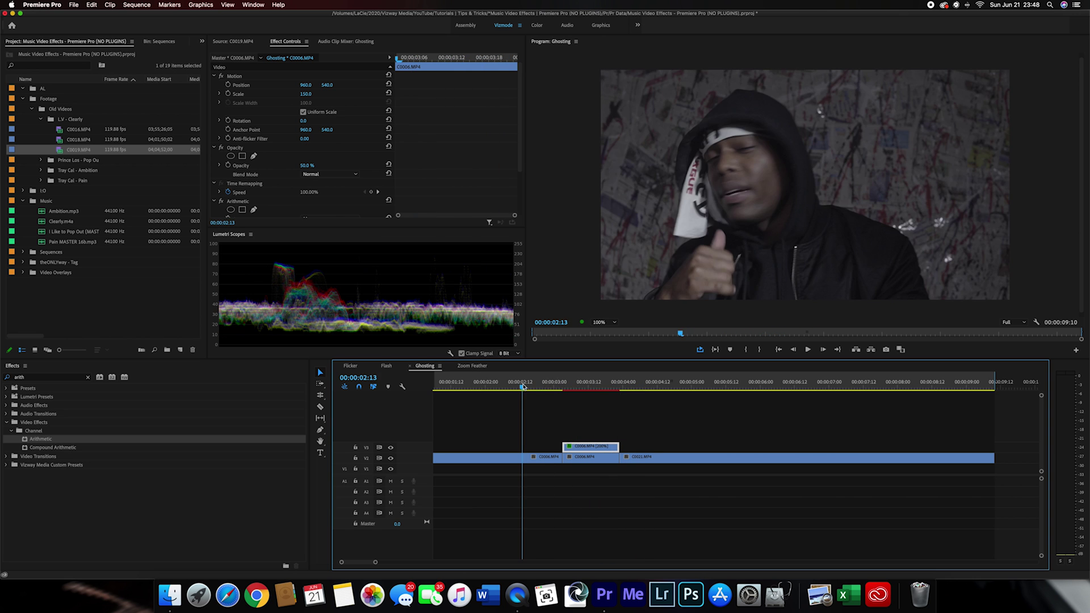
click(537, 387)
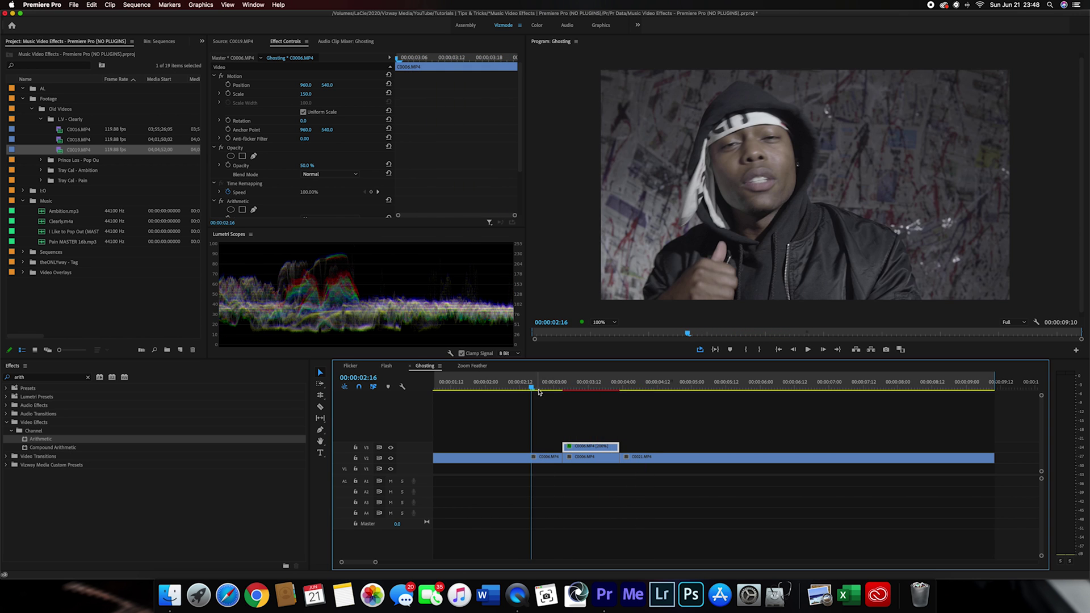
key(space)
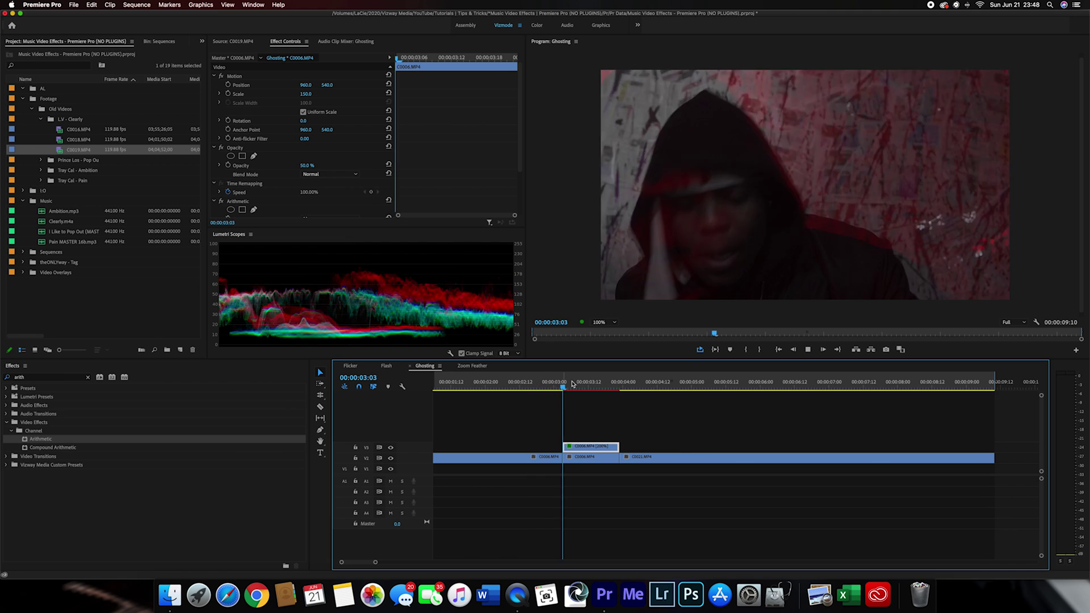
Replay the red ghosting effect from a little before the V3 overlay starts
click(542, 386)
key(space)
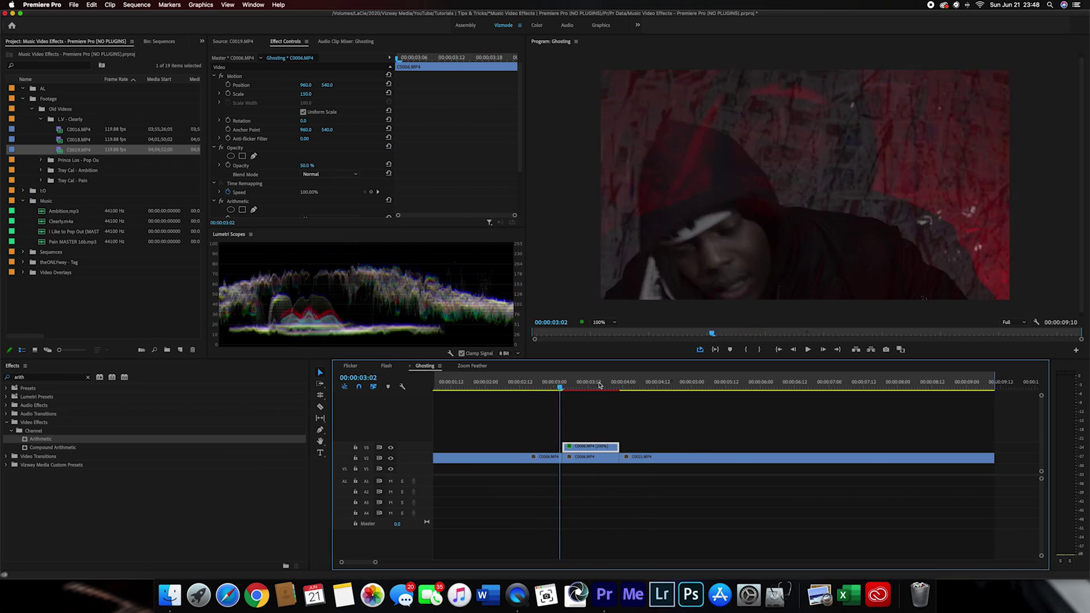
click(533, 385)
key(space)
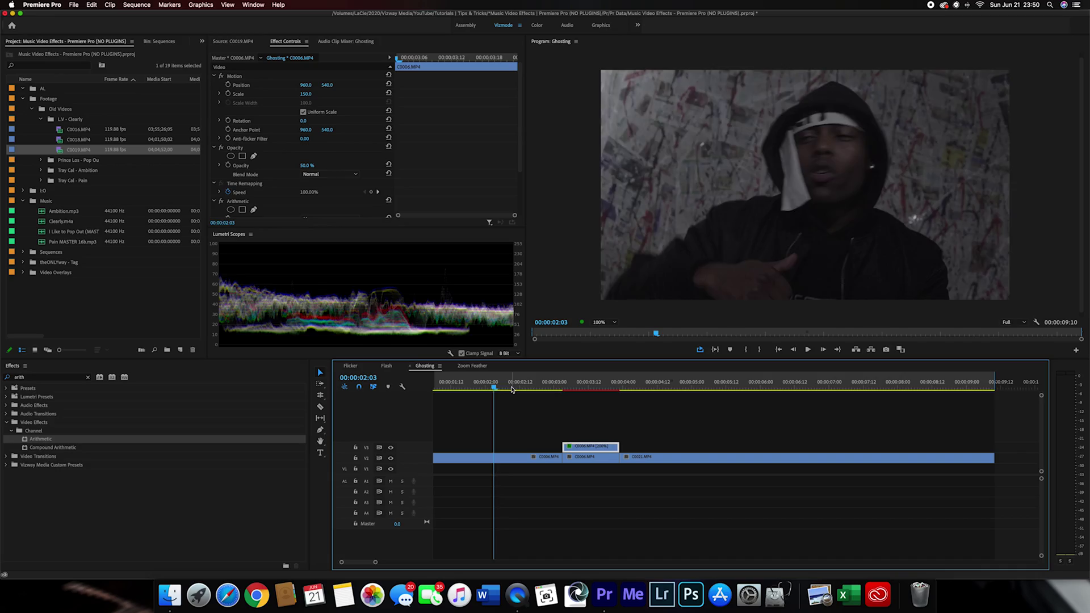
key(space)
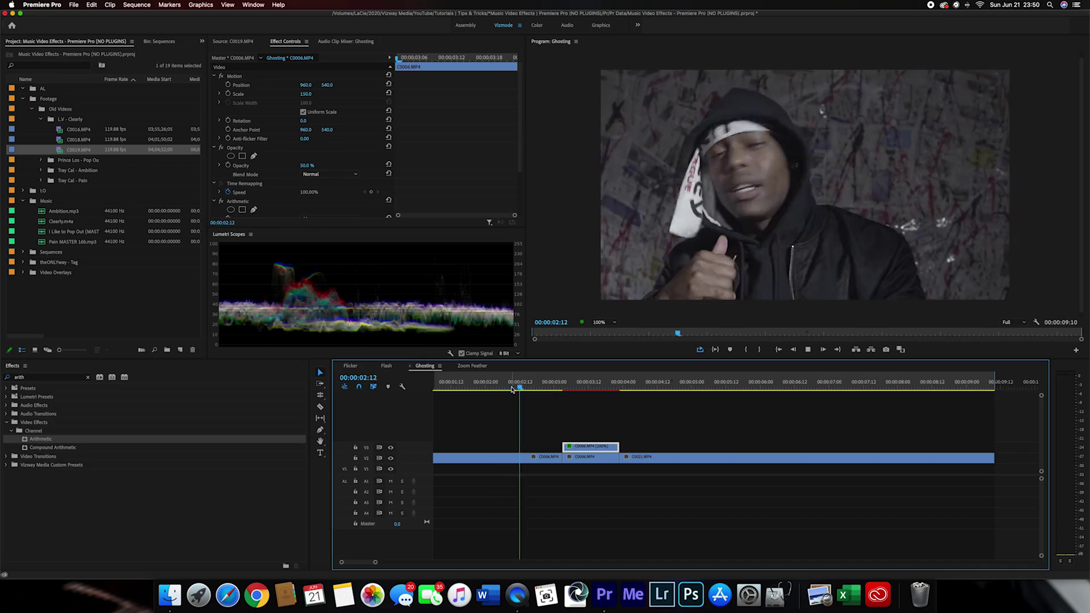
Switch the overlay's Arithmetic effect off, play the ghosting without the tint, and switch the effect back on
drag(562, 383, 577, 386)
scroll(267, 187, down, 3)
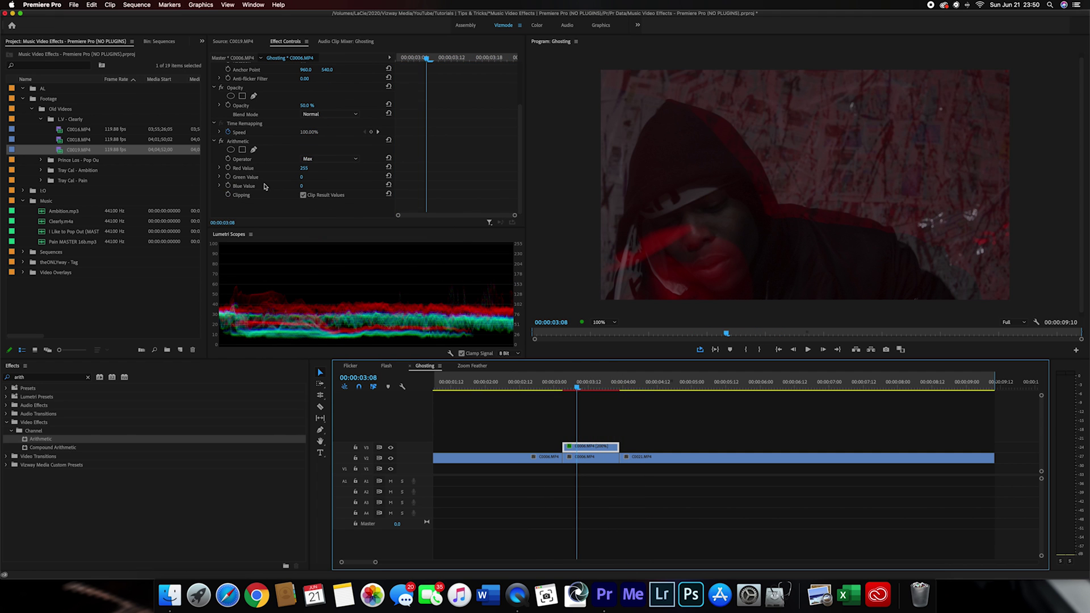
click(220, 142)
drag(538, 386, 509, 389)
key(space)
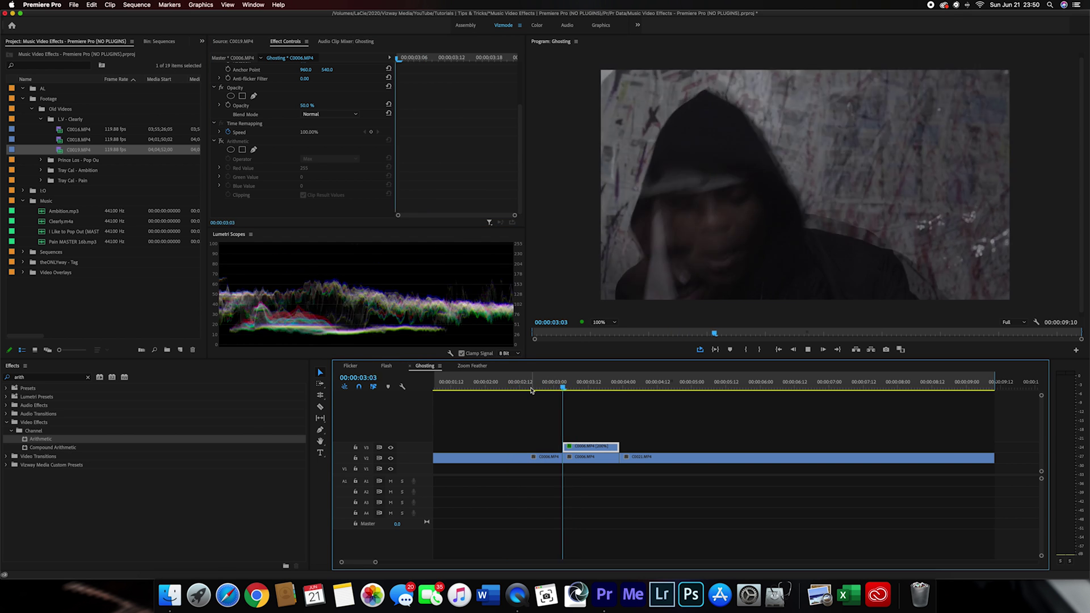
click(592, 385)
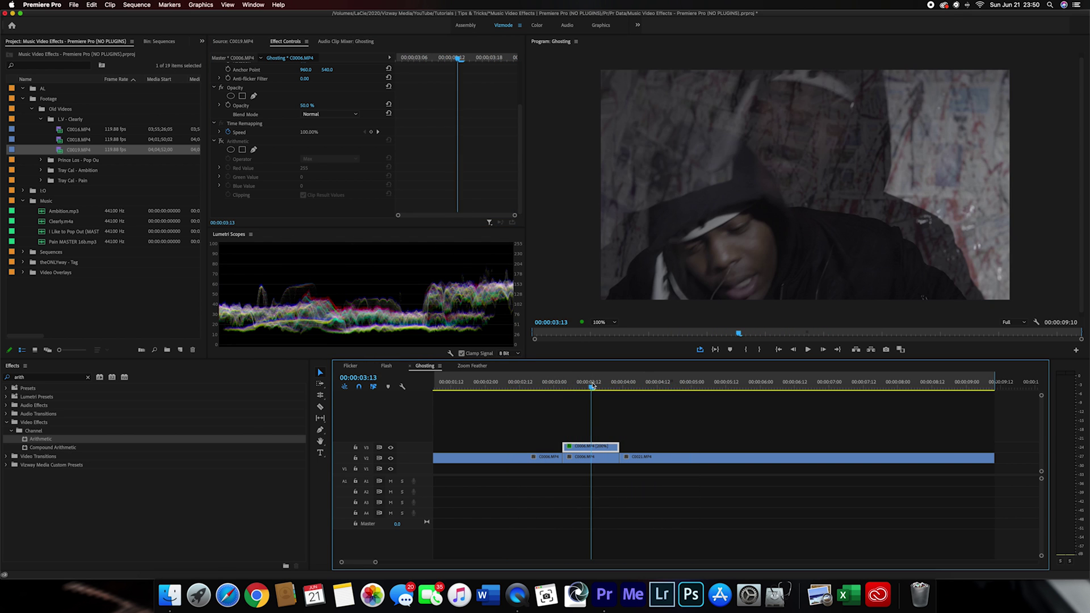
click(221, 141)
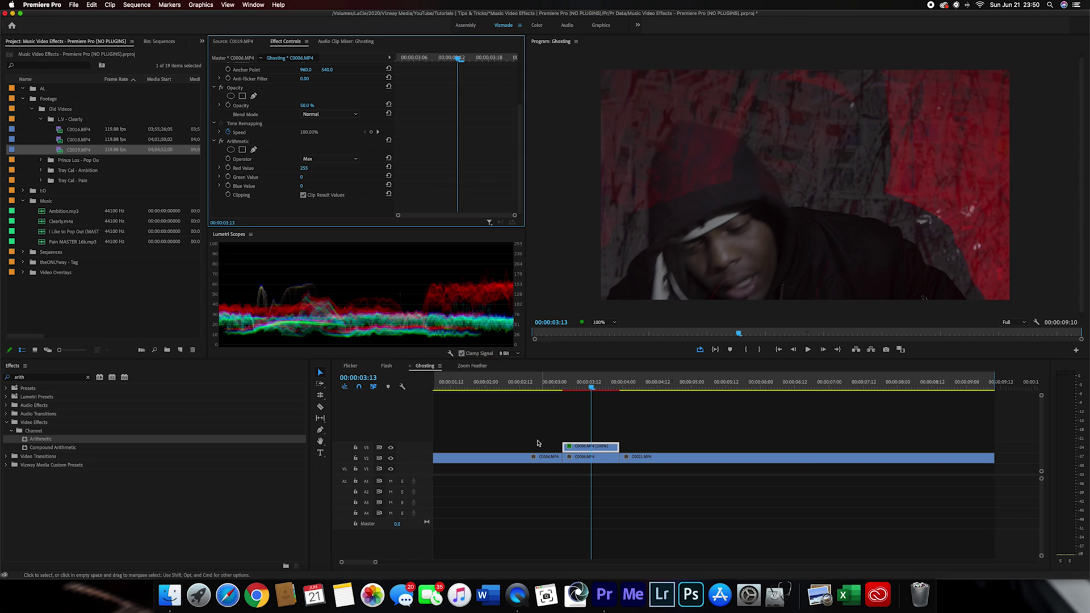
Change the overlay's tint to blue by setting the Arithmetic Red Value to 0 and Blue Value to 255
drag(546, 389, 577, 388)
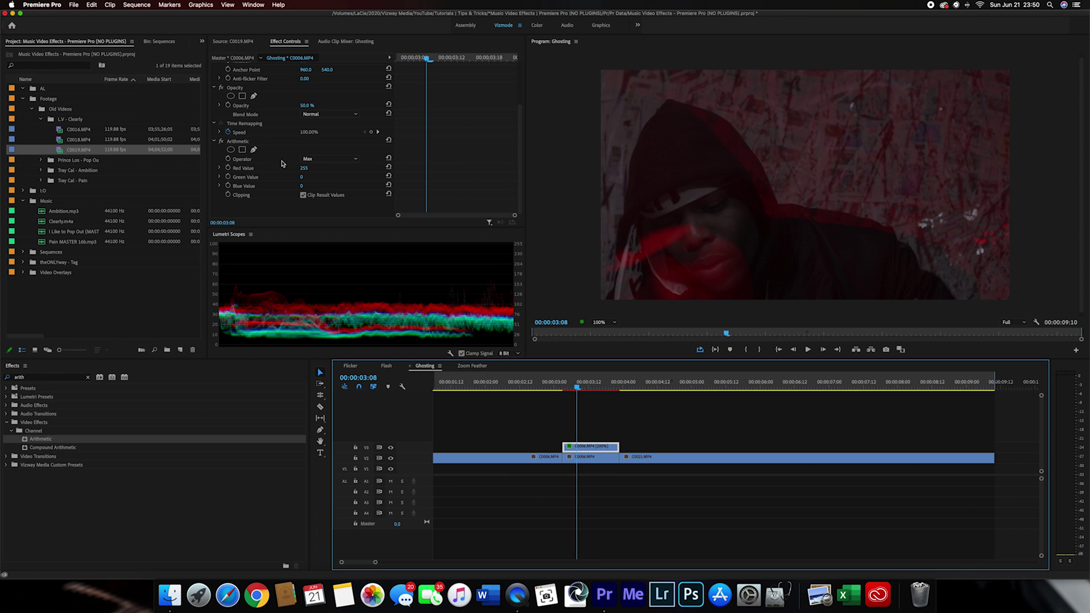
drag(302, 169, 169, 168)
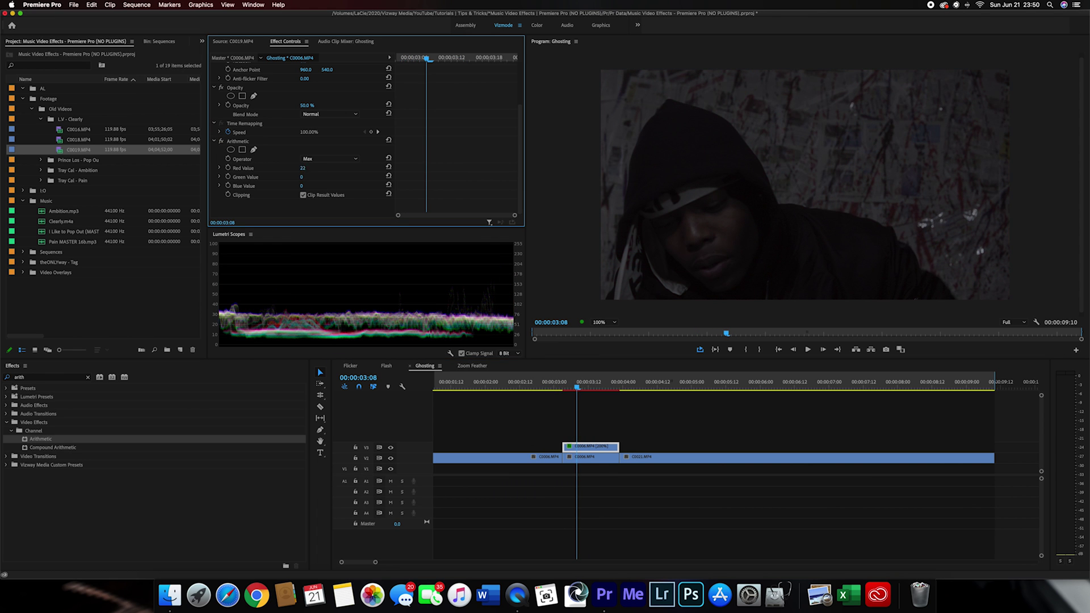
drag(302, 185, 439, 185)
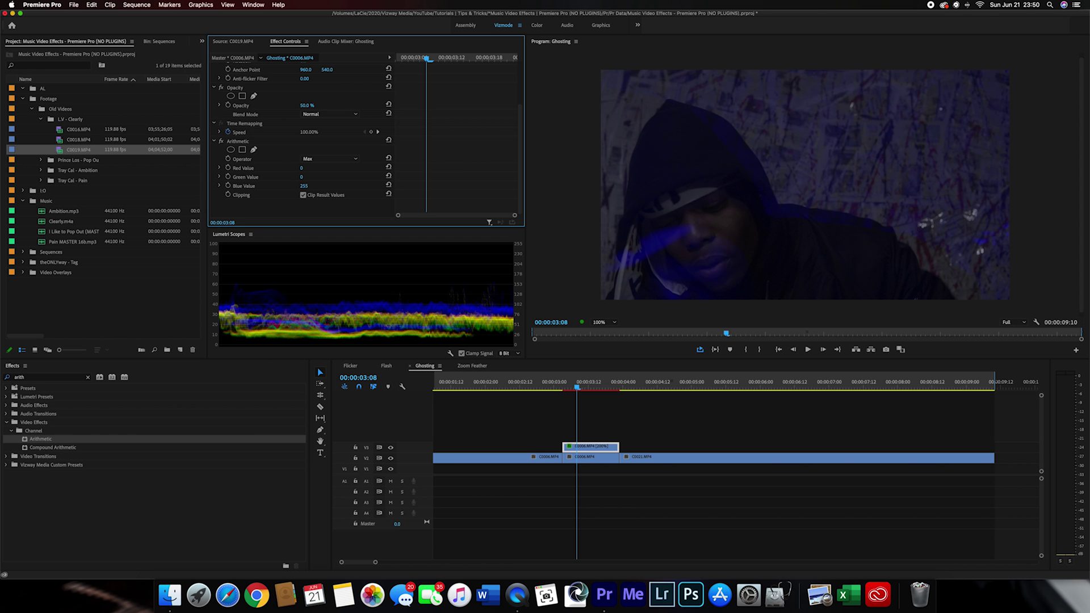
Play the blue-tinted ghosting, then hide track V2 briefly to view the overlay alone and show it again
click(542, 381)
key(space)
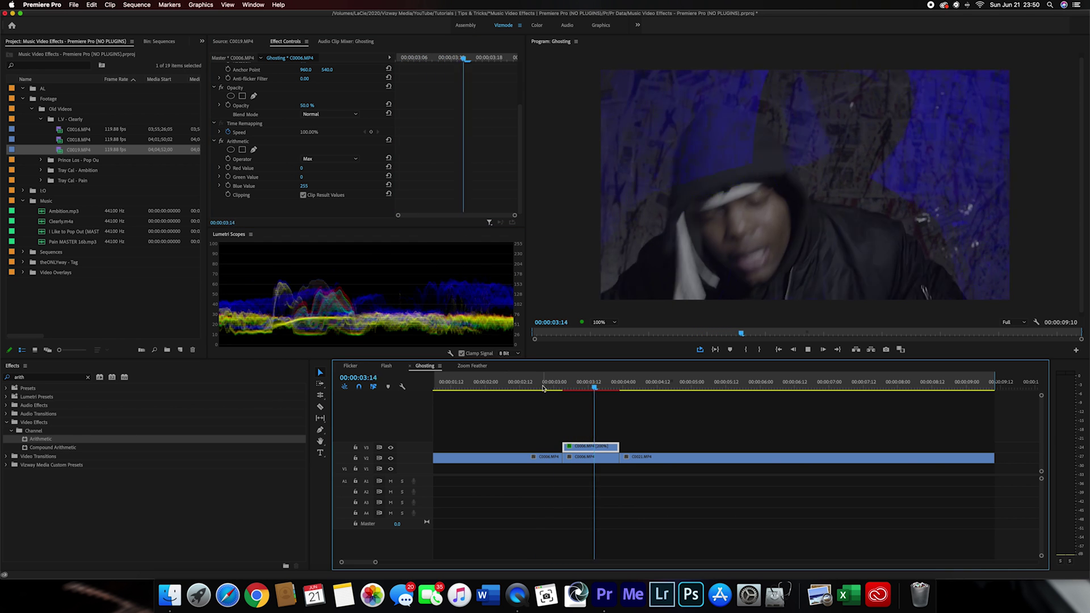
click(544, 386)
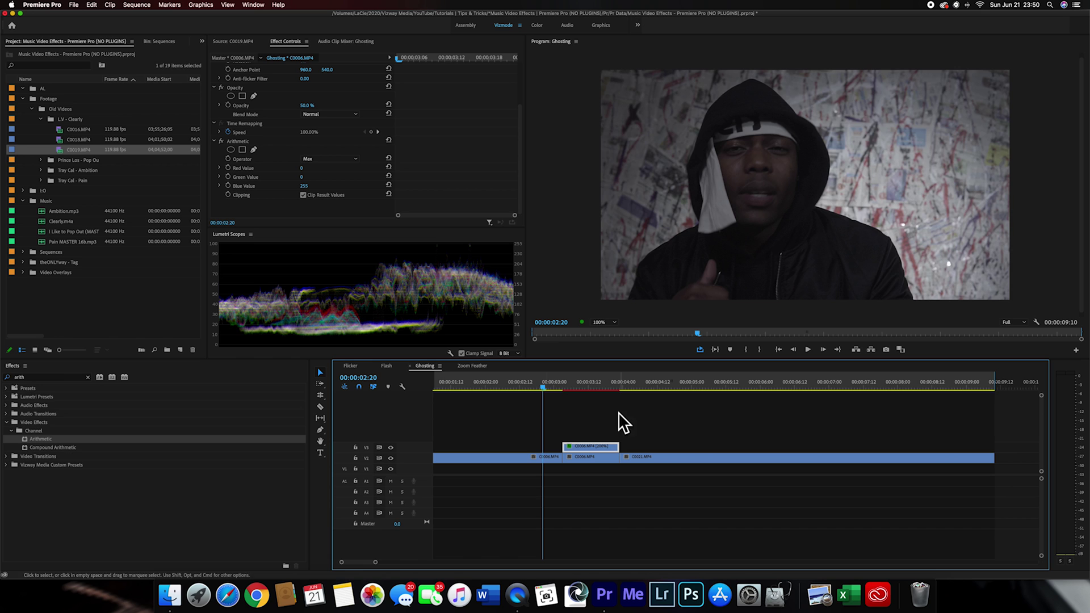
key(space)
click(391, 458)
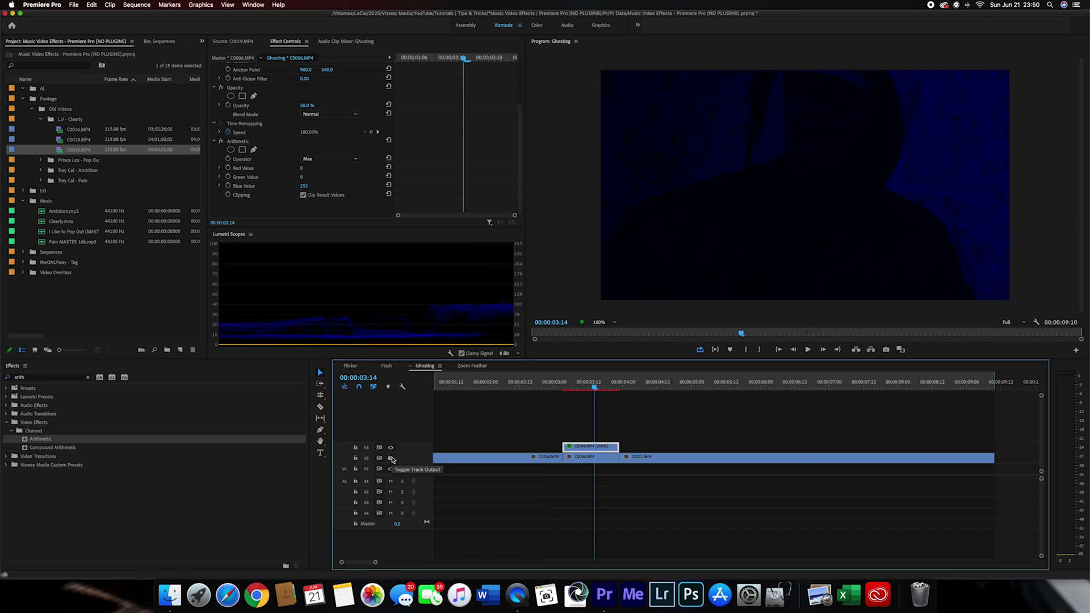
click(391, 458)
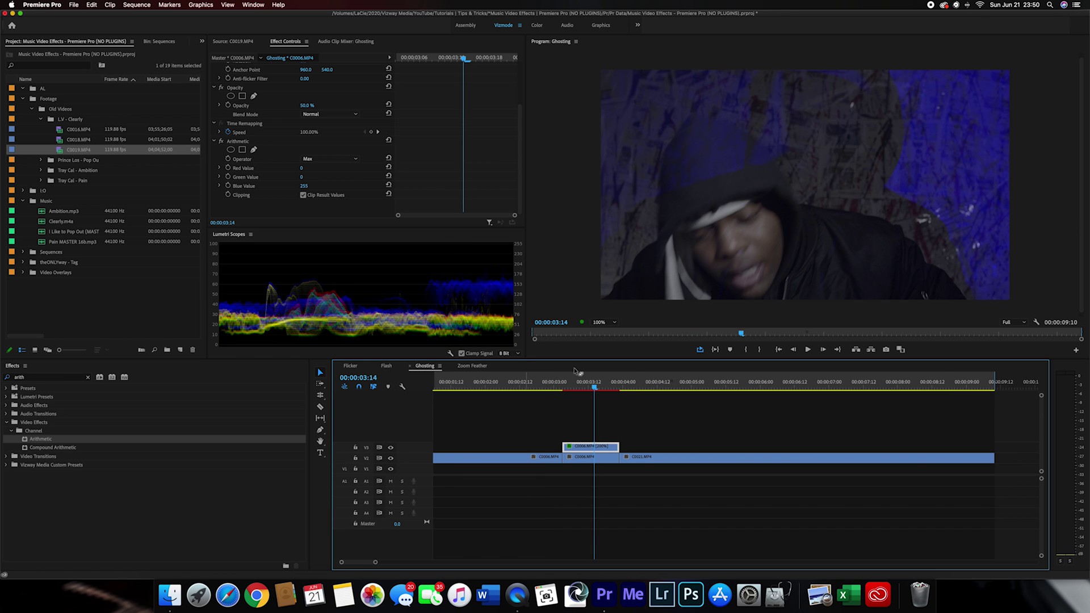
Return the overlay's tint to red with Arithmetic Blue Value 0 and Red Value 255
drag(302, 186, 156, 186)
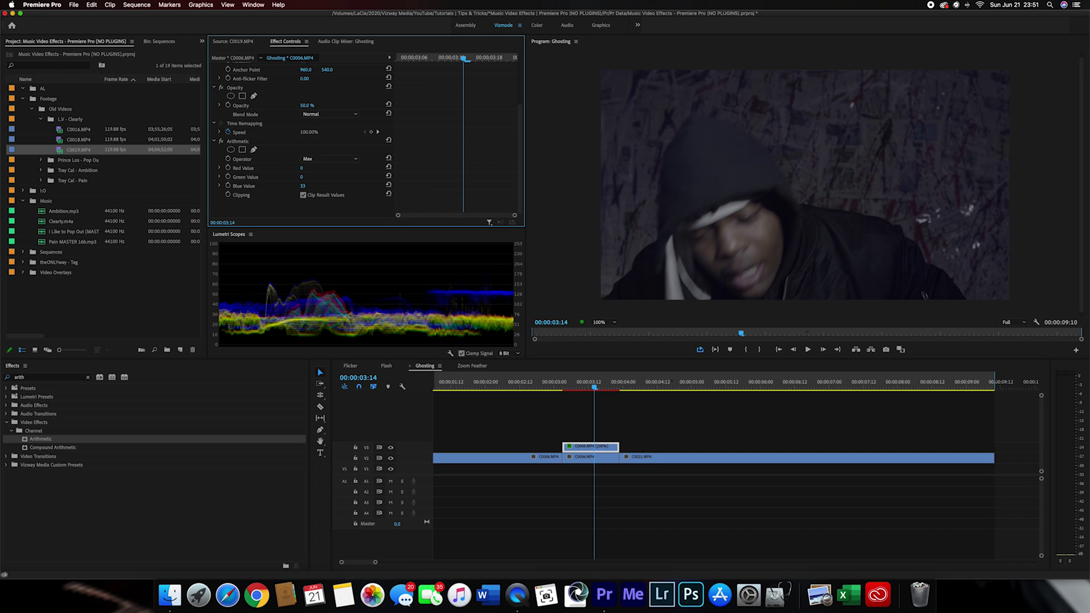
click(301, 168)
text(255)
key(Return)
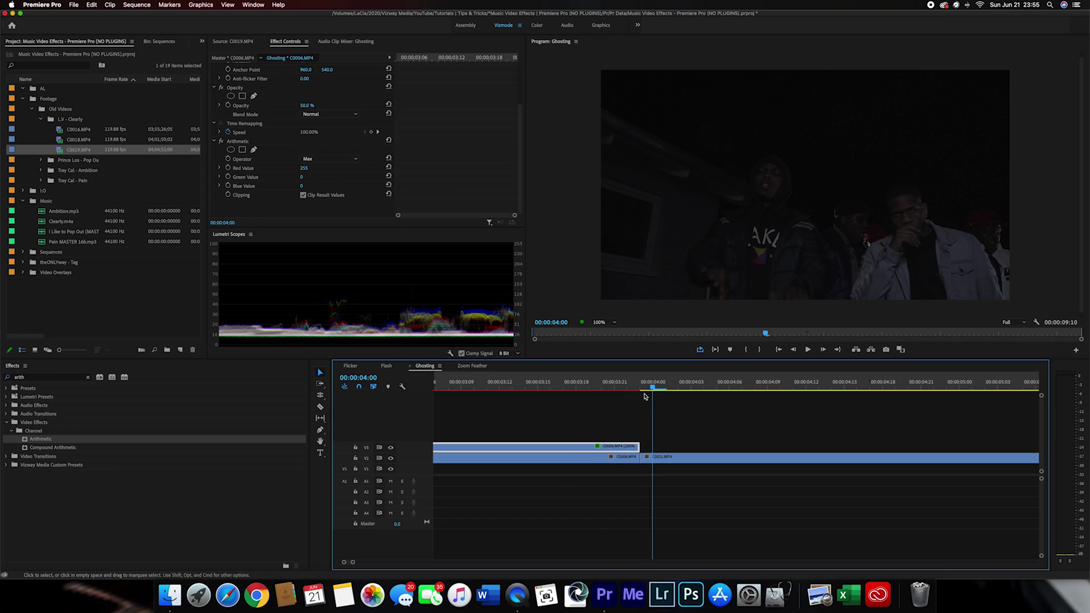
Split the V3 overlay clip five frames before its end
drag(644, 388, 635, 386)
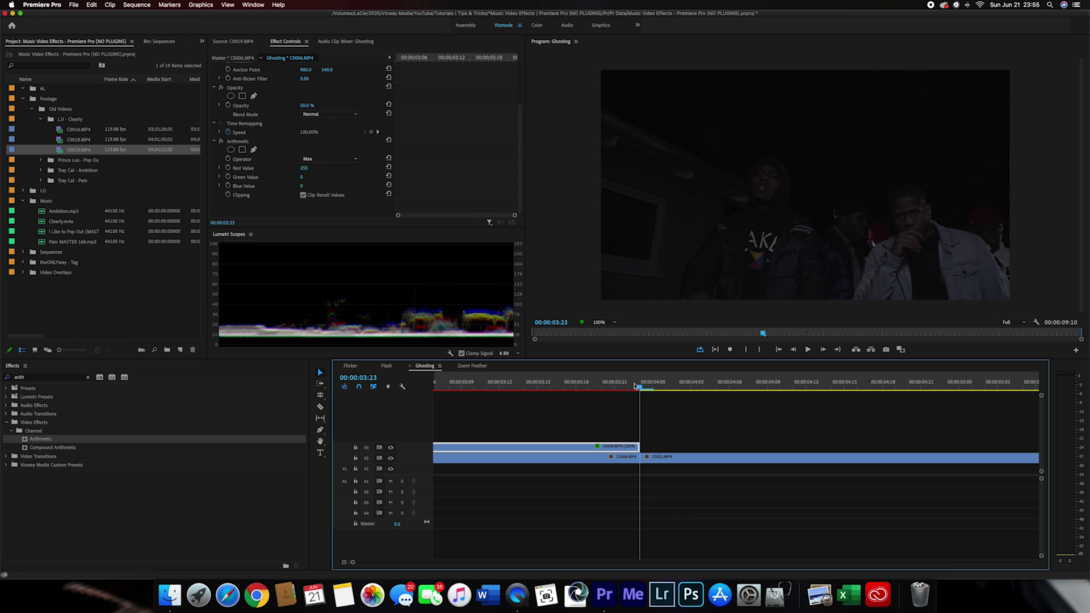
key(shift+Left)
click(576, 447)
key(v)
Remove the Arithmetic effect from the short end segment of the V3 overlay
click(595, 447)
mouse_move(600, 387)
mouse_down()
mouse_move(537, 387)
mouse_move(642, 389)
mouse_move(597, 393)
mouse_up()
scroll(283, 195, down, 3)
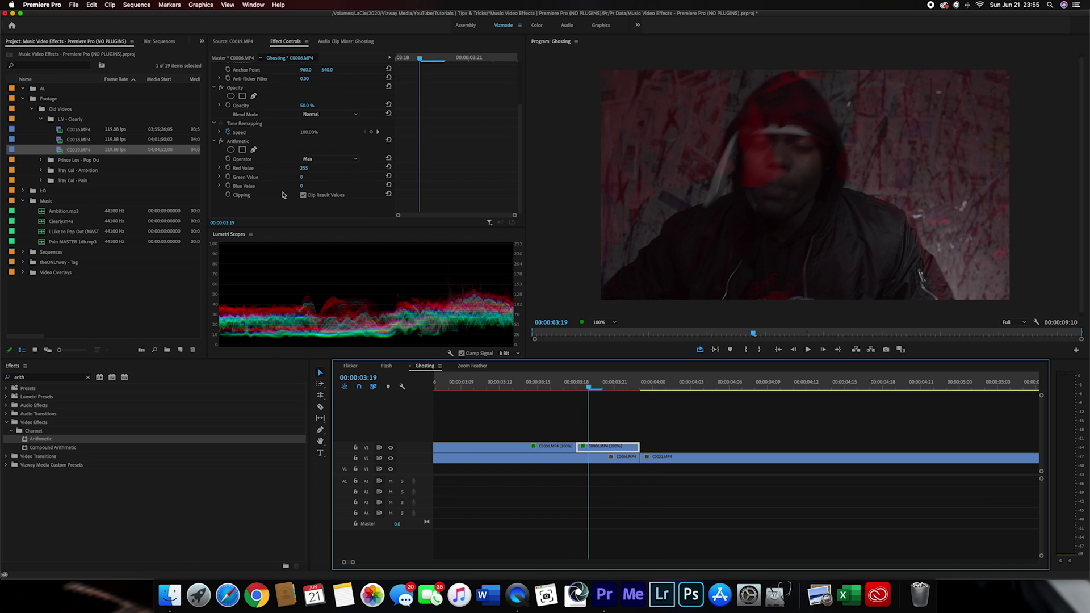
click(232, 143)
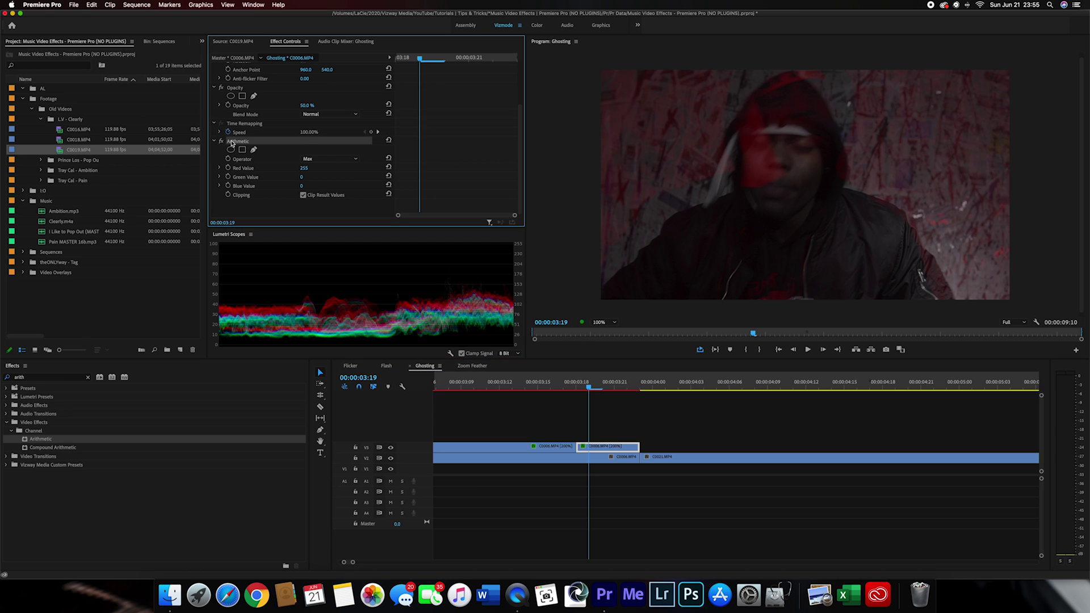
key(Delete)
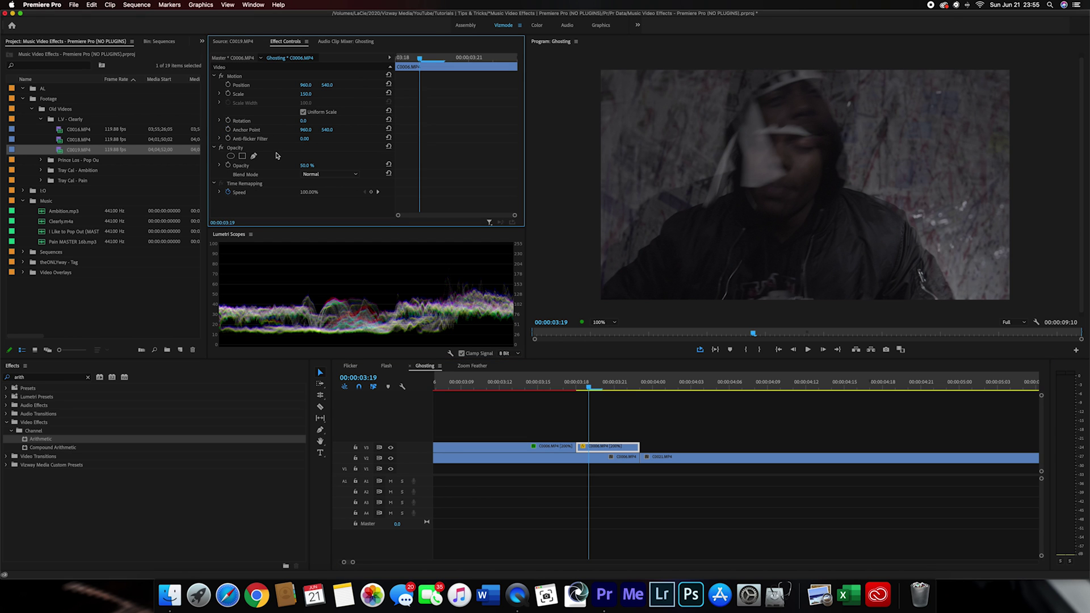
Set the short V3 end segment's Opacity to 100% and its Blend Mode to Screen
drag(301, 165, 318, 166)
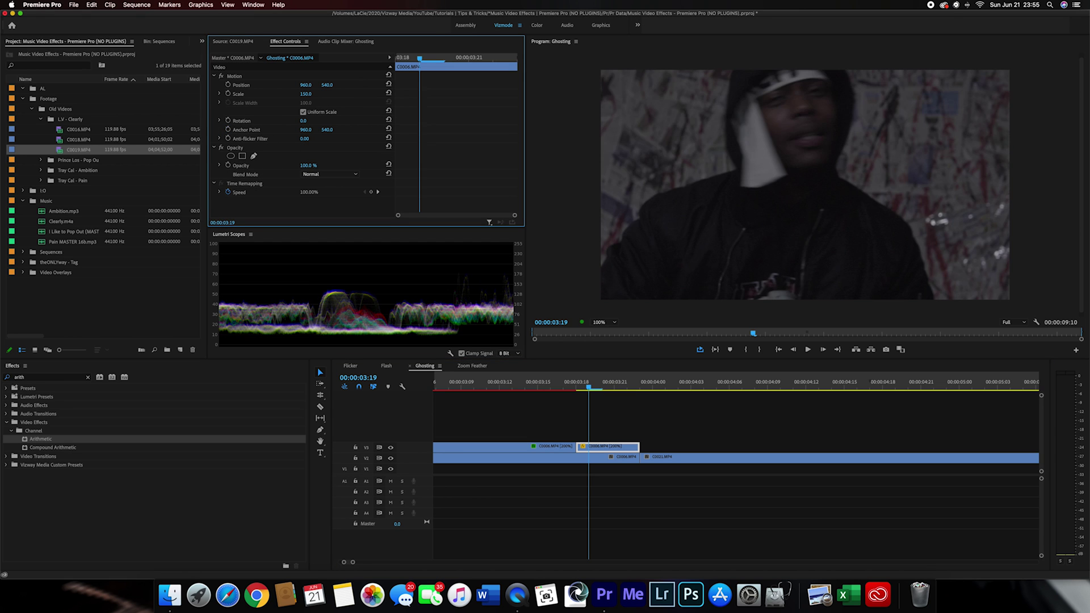
click(610, 451)
click(312, 175)
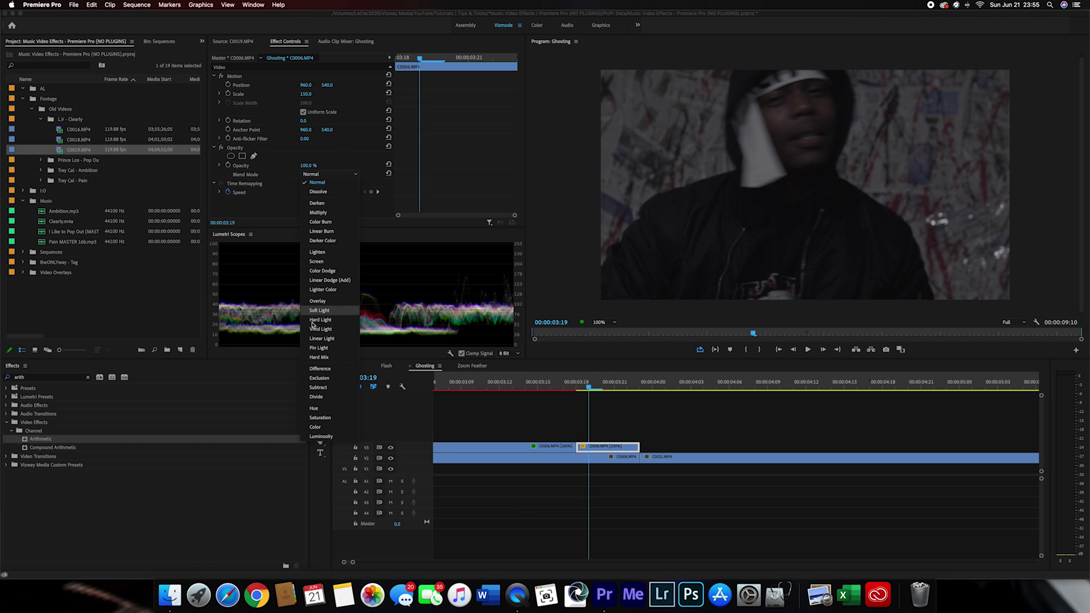
click(316, 261)
Search the effects for "cross" and apply Cross Dissolve to the short V3 end segment
drag(575, 388, 525, 387)
scroll(589, 523, down, 3)
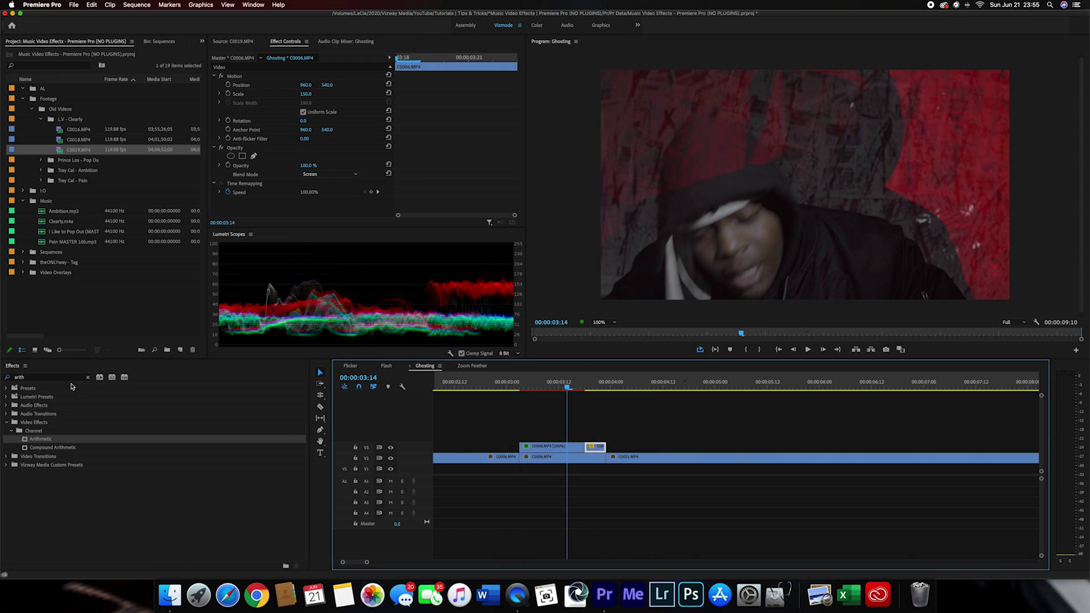
click(87, 378)
text(cros)
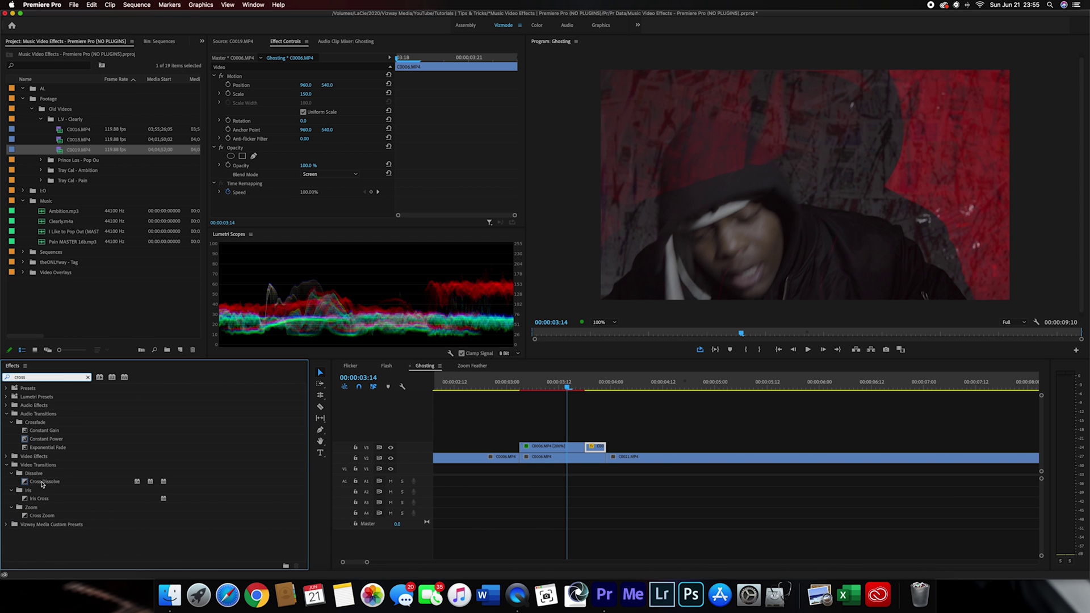
drag(42, 484, 599, 450)
Play the finished ghosting transition repeatedly, from before the overlay through its dissolving end segment
click(516, 391)
key(space)
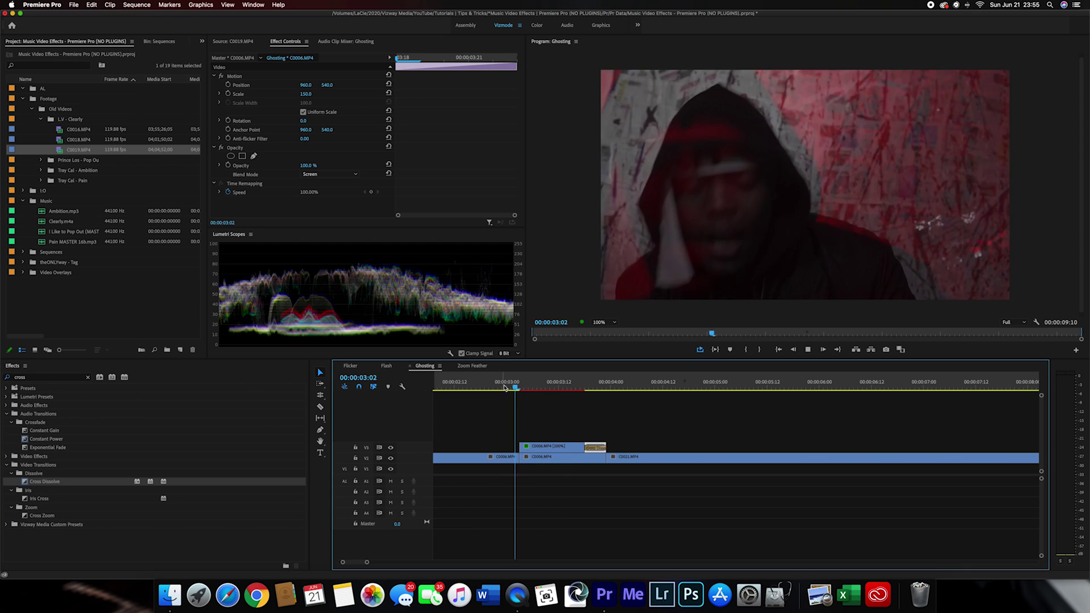
click(518, 391)
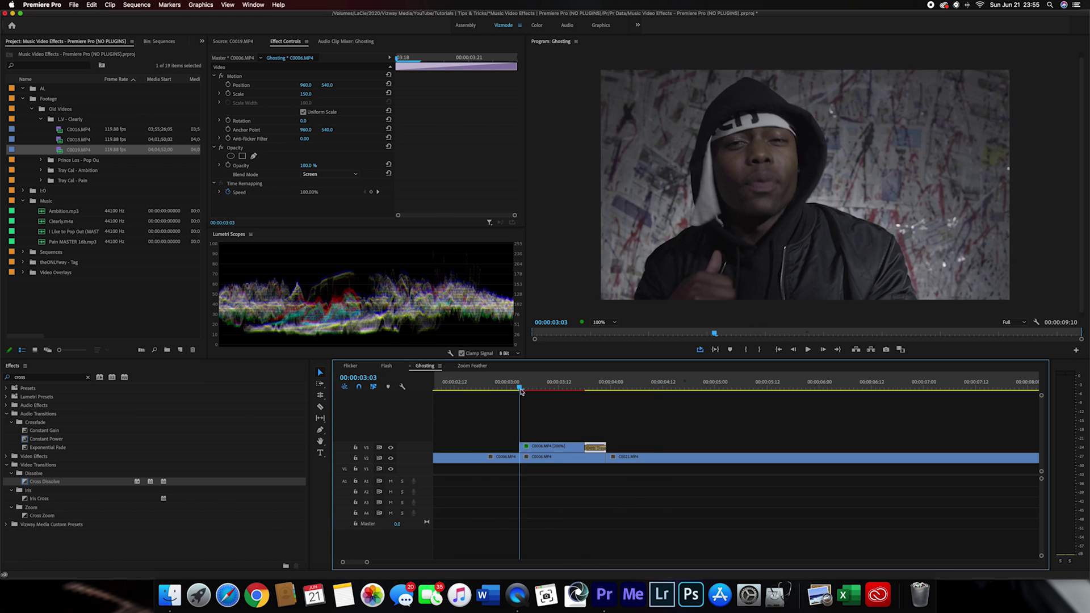
click(486, 391)
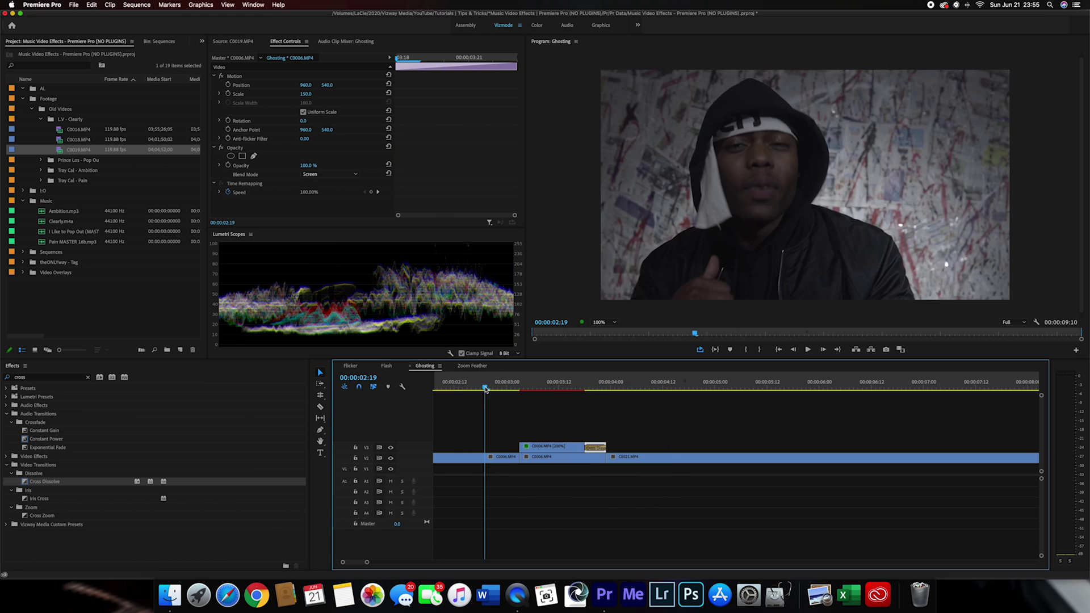
click(493, 390)
mouse_move(493, 391)
mouse_down()
mouse_move(623, 392)
mouse_move(490, 399)
mouse_up()
key(space)
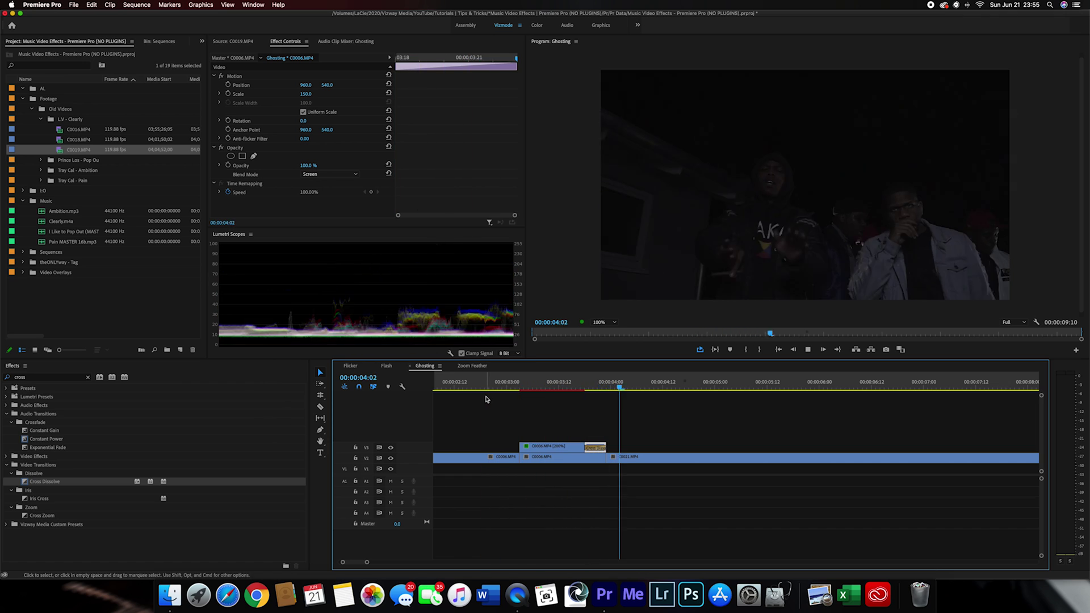
click(494, 390)
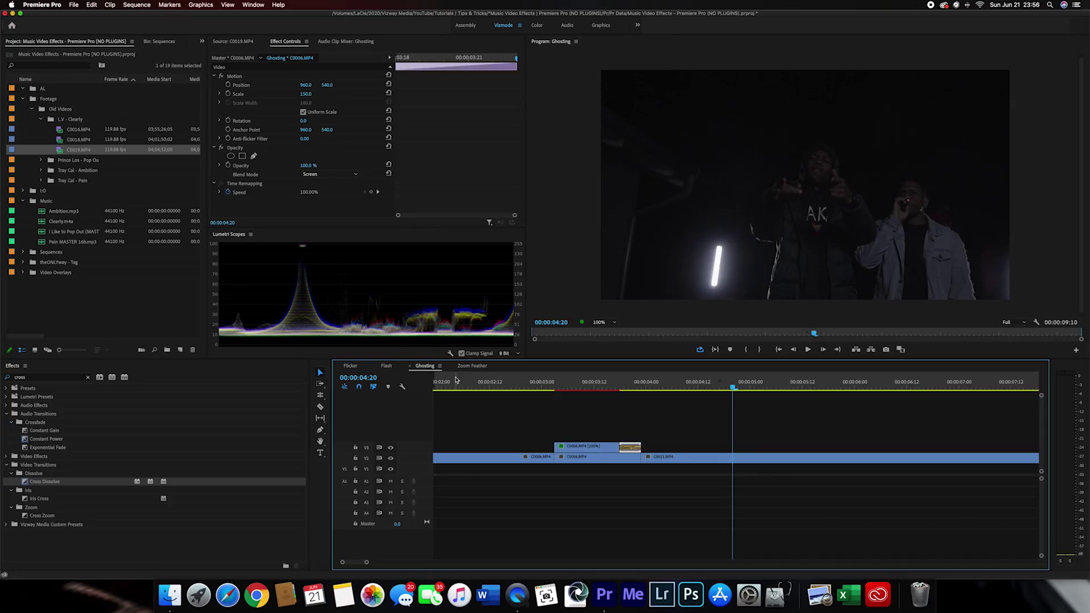
In the Zoom Feather sequence, preview clip C0019.MP4, split it at 00:00:07:17, and select the second part
click(473, 366)
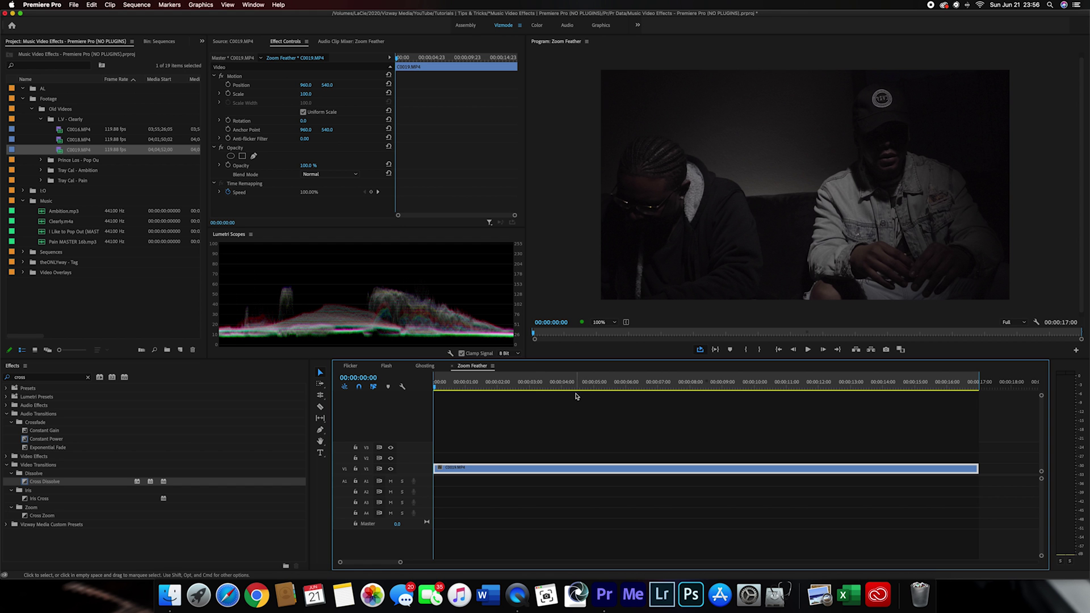
key(space)
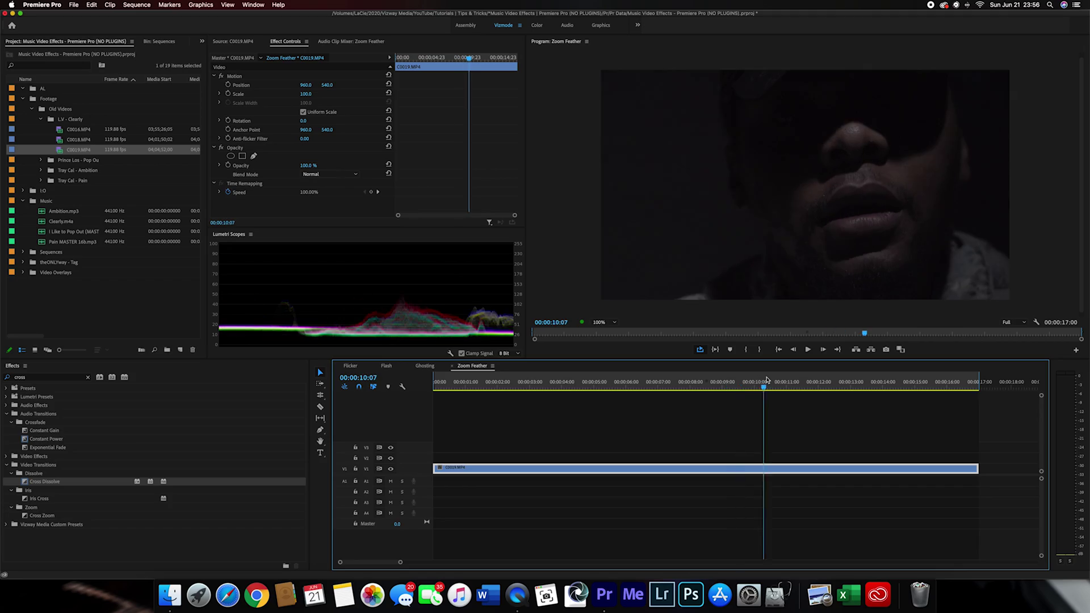
drag(766, 380, 703, 386)
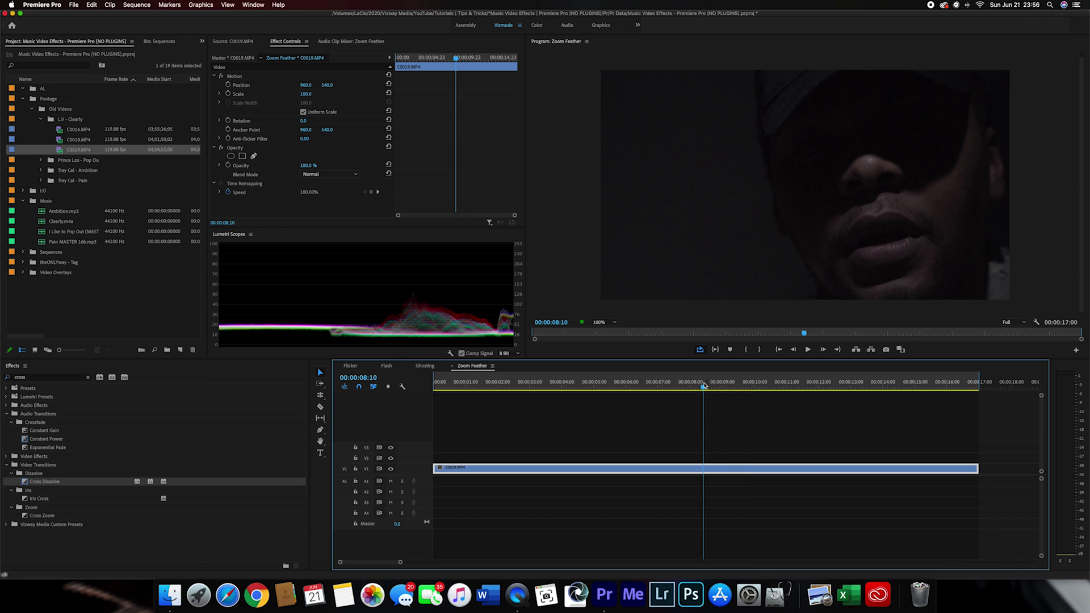
mouse_move(687, 385)
mouse_down()
mouse_move(724, 386)
mouse_move(646, 386)
mouse_move(743, 386)
mouse_move(633, 386)
mouse_move(694, 386)
mouse_move(657, 387)
mouse_move(681, 391)
mouse_up()
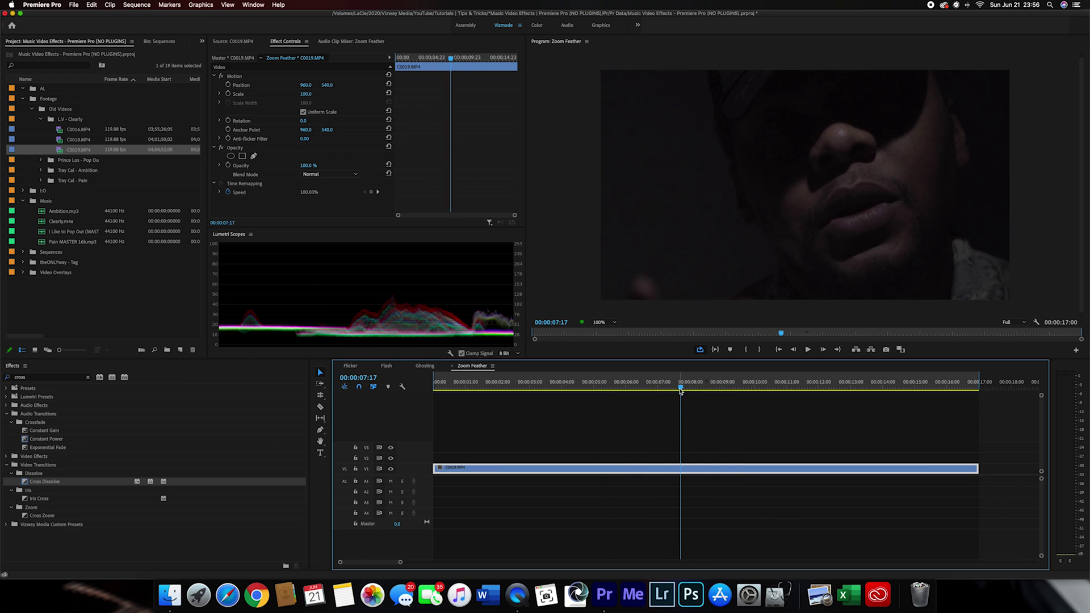
click(681, 469)
scroll(692, 474, up, 5)
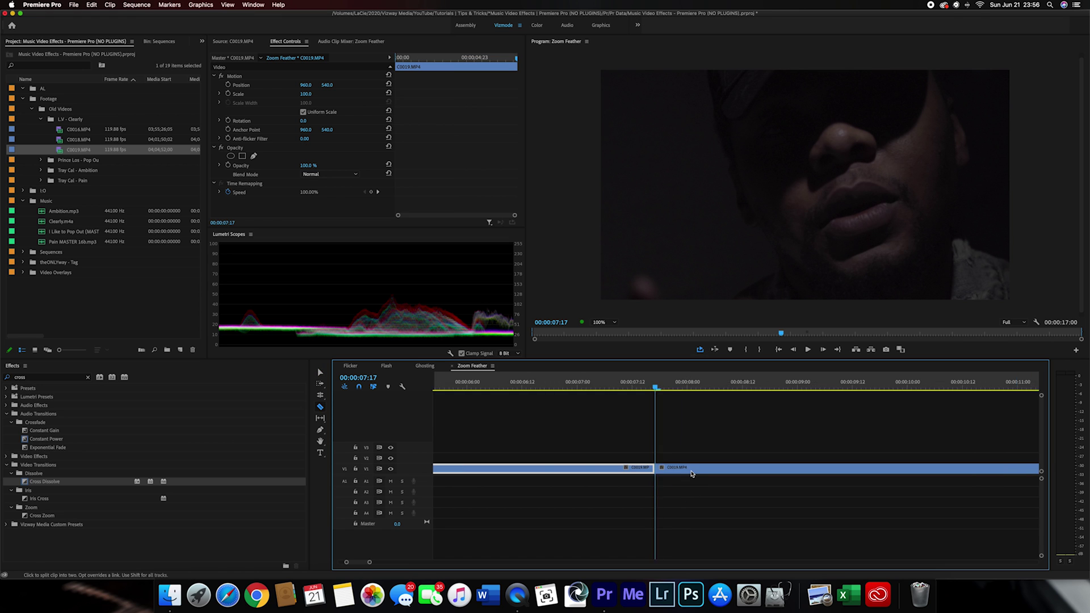
click(637, 468)
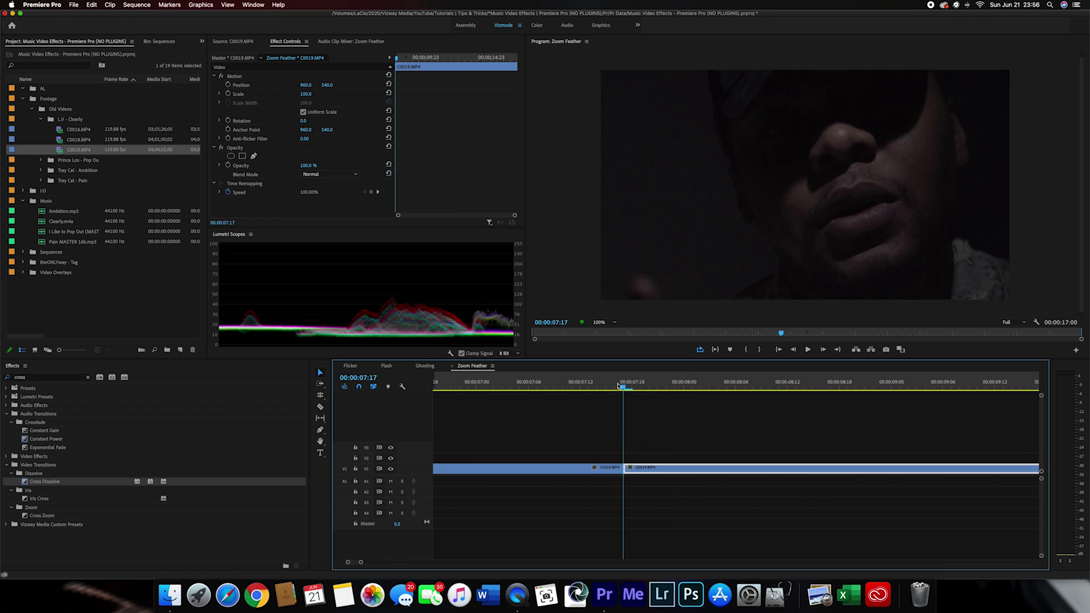
Preview the frames after the cut up to 00:00:08:00 and duplicate the second C0019.MP4 segment directly above itself on V2
key(Right)
key(Right)
key(Right)
key(Right)
key(Right)
key(Right)
key(Right)
key(Left)
key(Right)
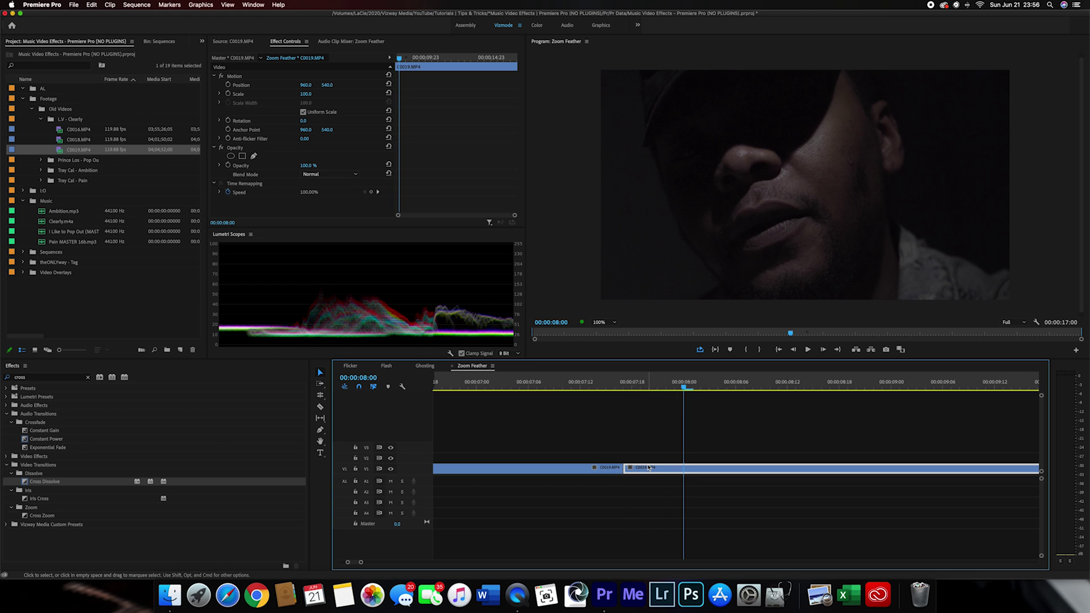
drag(649, 467, 650, 458)
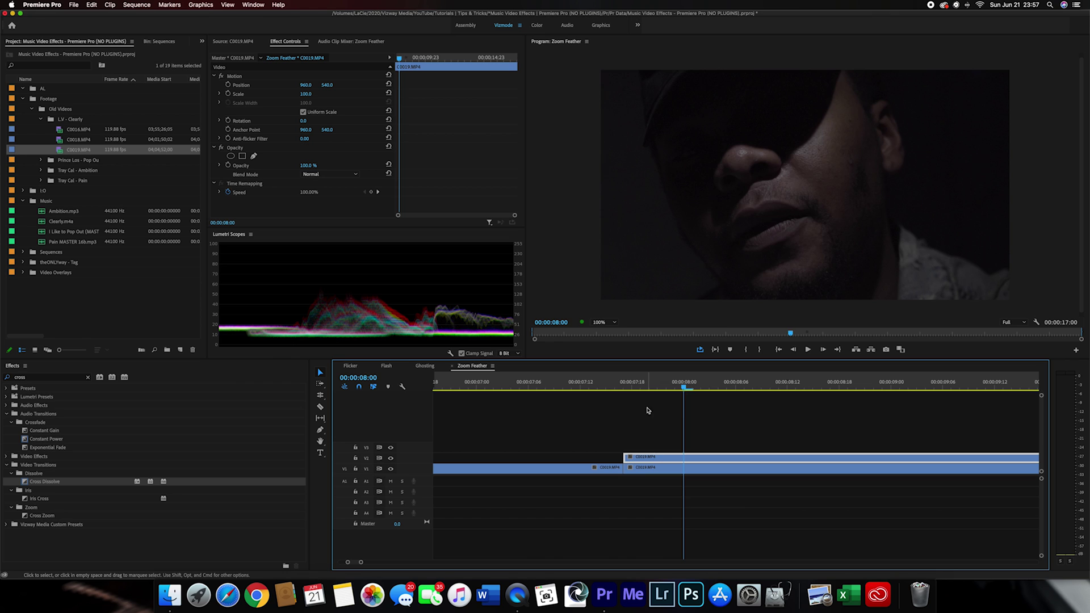
At 00:00:07:20, add a four-point polygon opacity mask to the V2 copy and stretch it diagonally over the right part of the frame
key(Left)
key(Left)
key(Left)
key(Left)
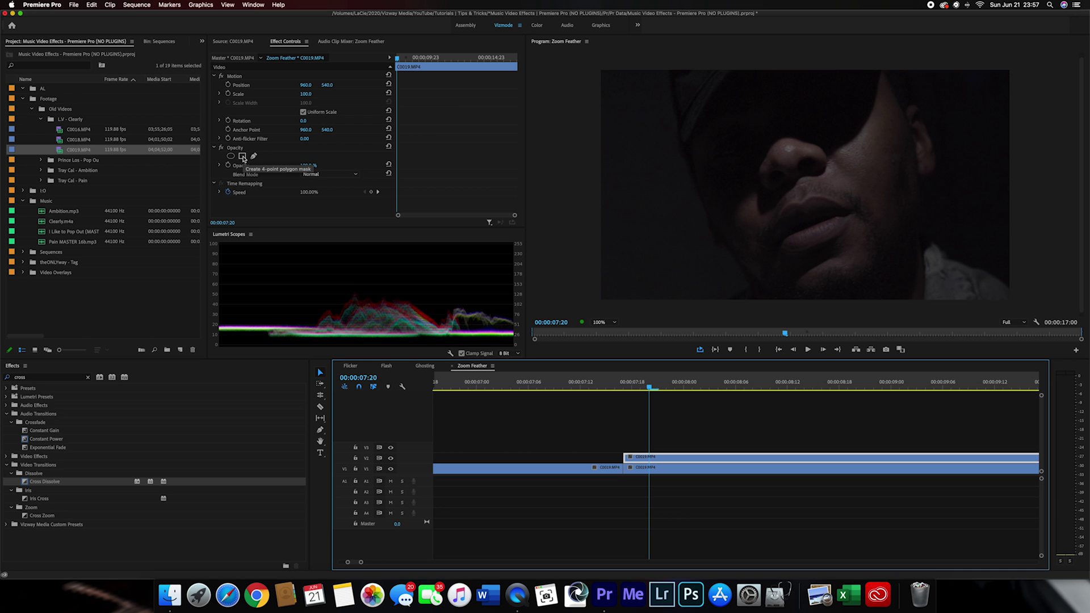
click(242, 156)
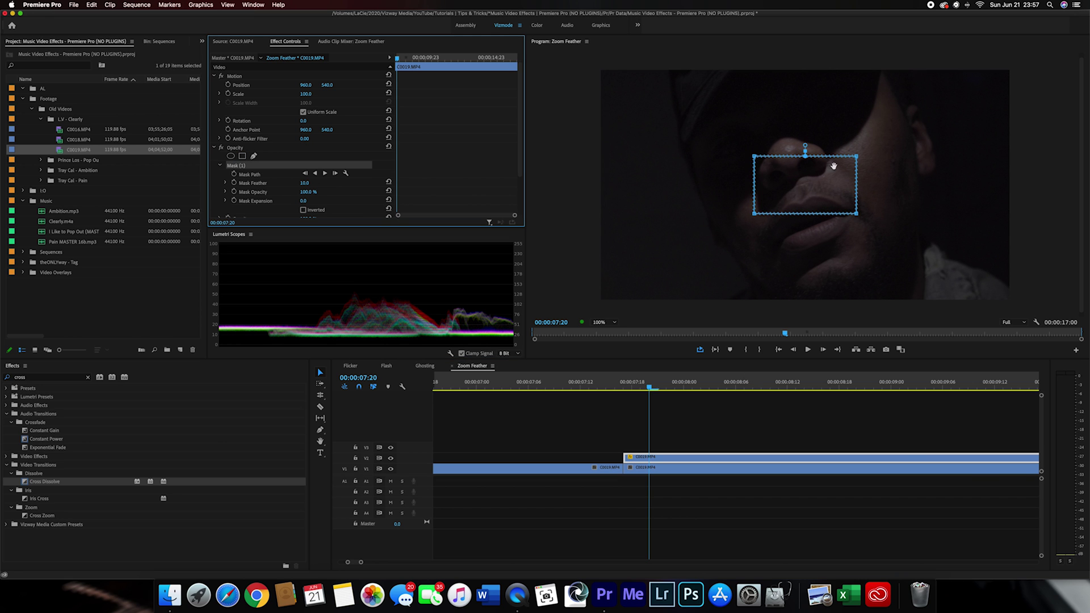
click(603, 323)
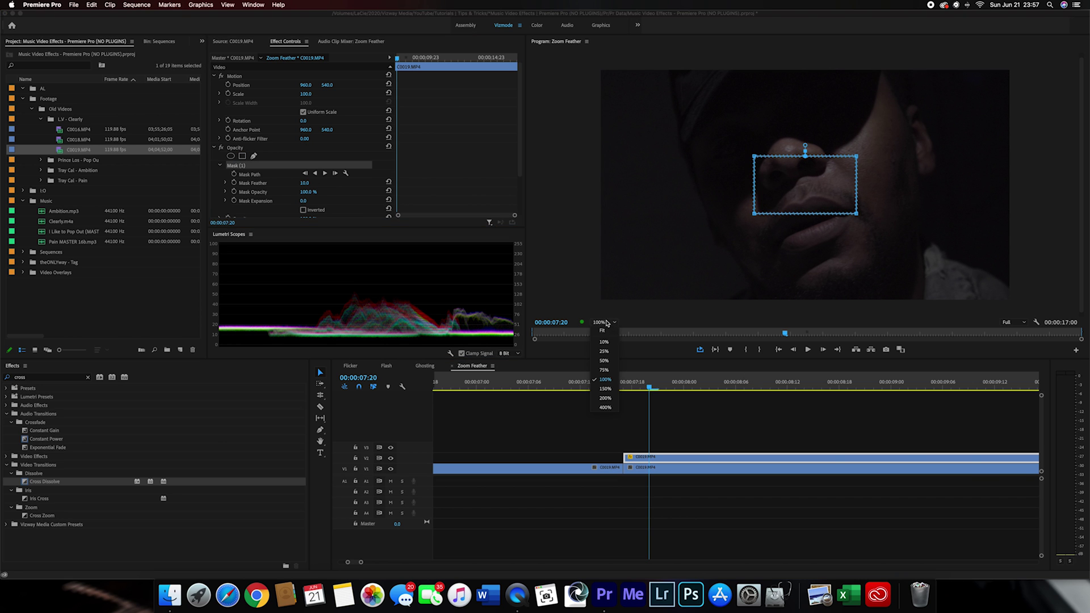
click(603, 369)
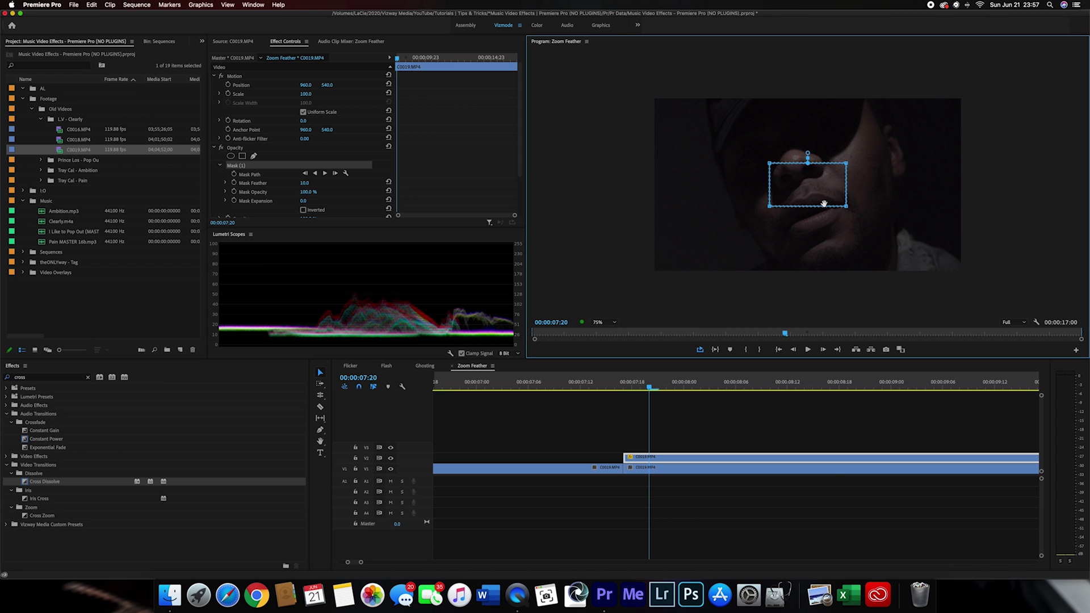
drag(846, 207, 995, 293)
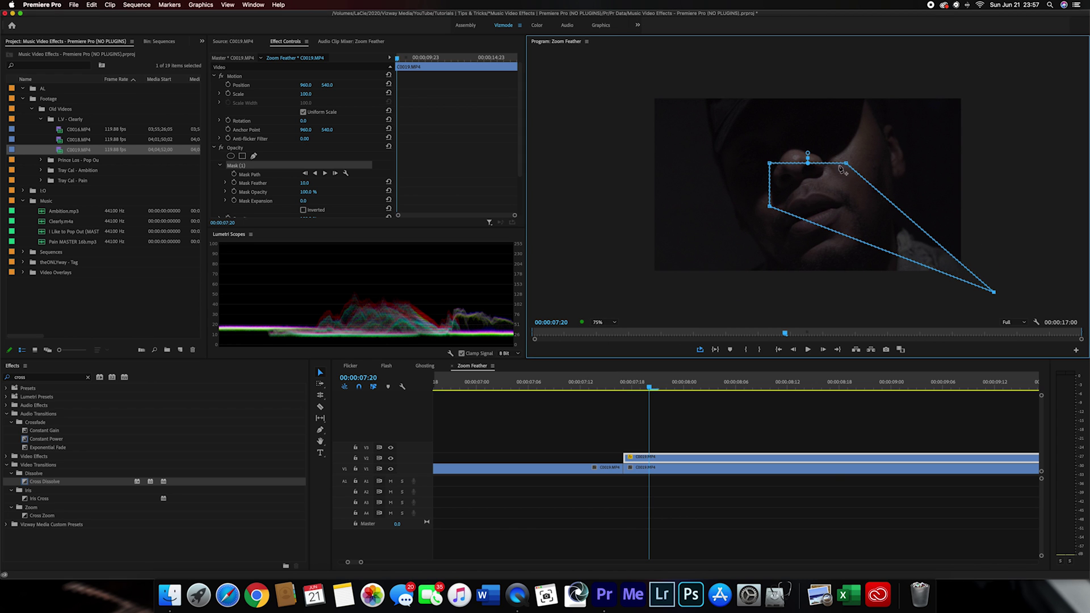
drag(846, 164, 1023, 77)
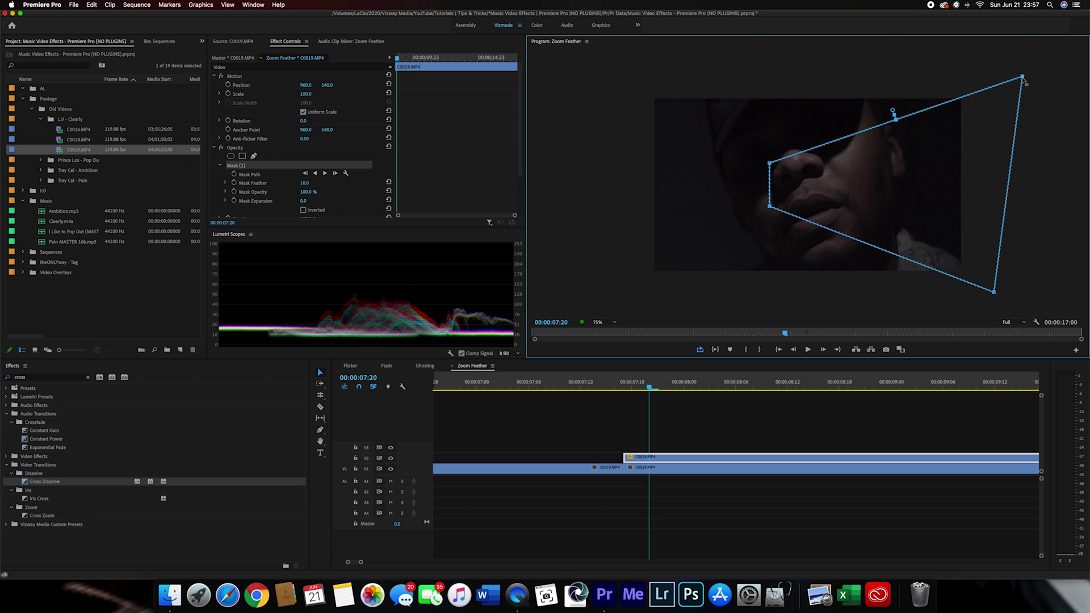
drag(779, 163, 901, 79)
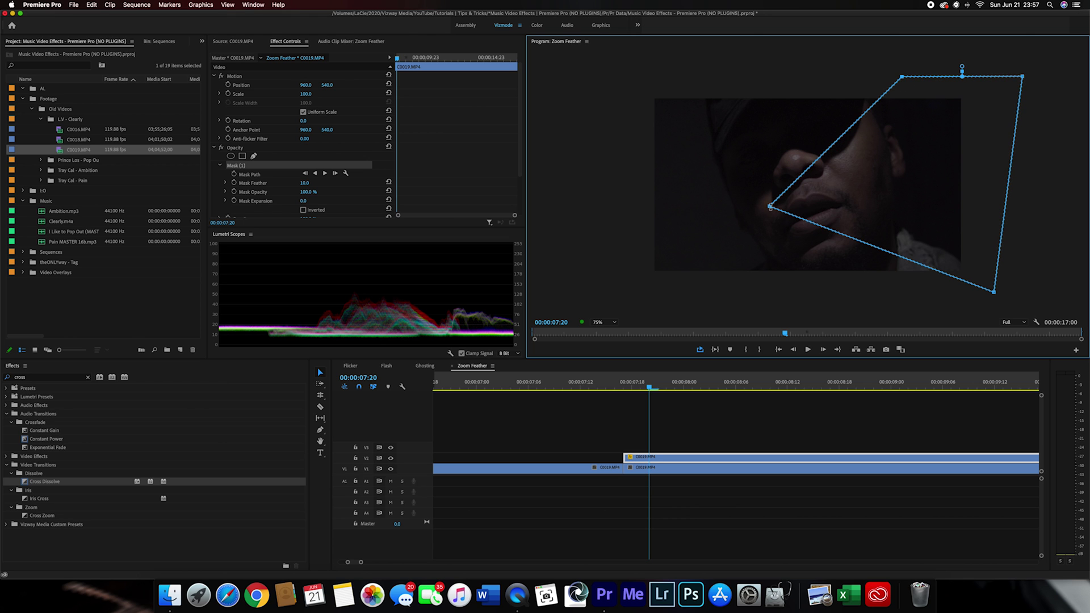
drag(770, 207, 730, 293)
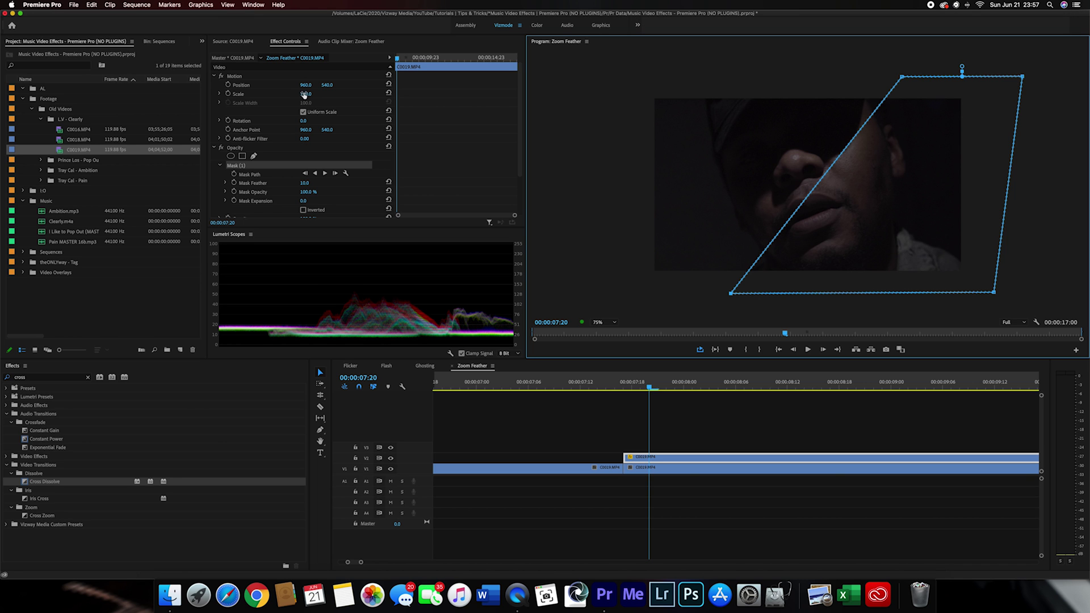
Set the V2 copy's Scale to 175 and scrub across the cut to check the enlargement
drag(295, 94, 336, 94)
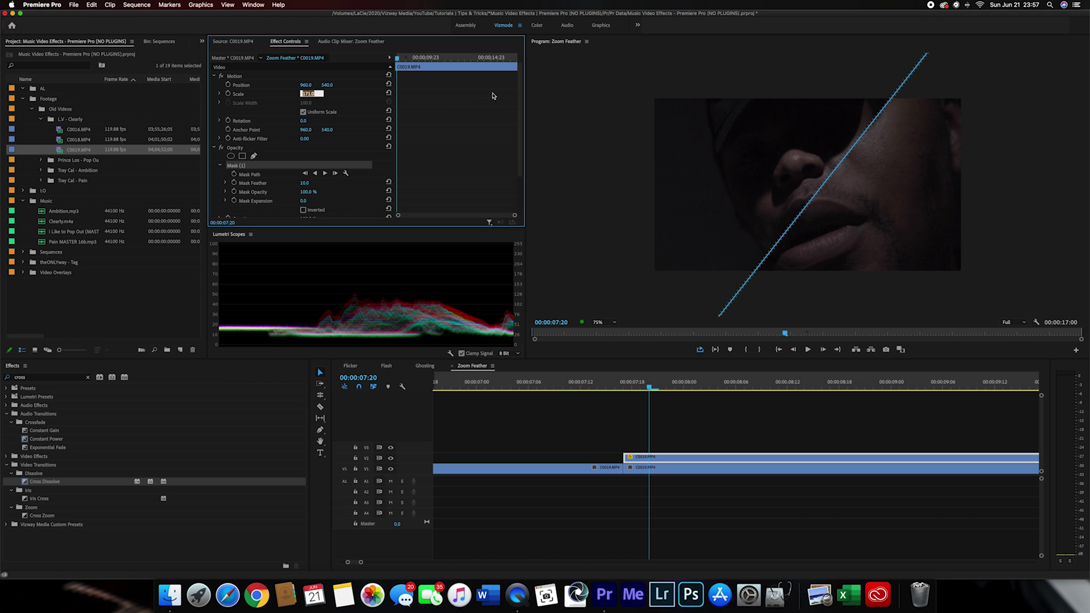
click(571, 383)
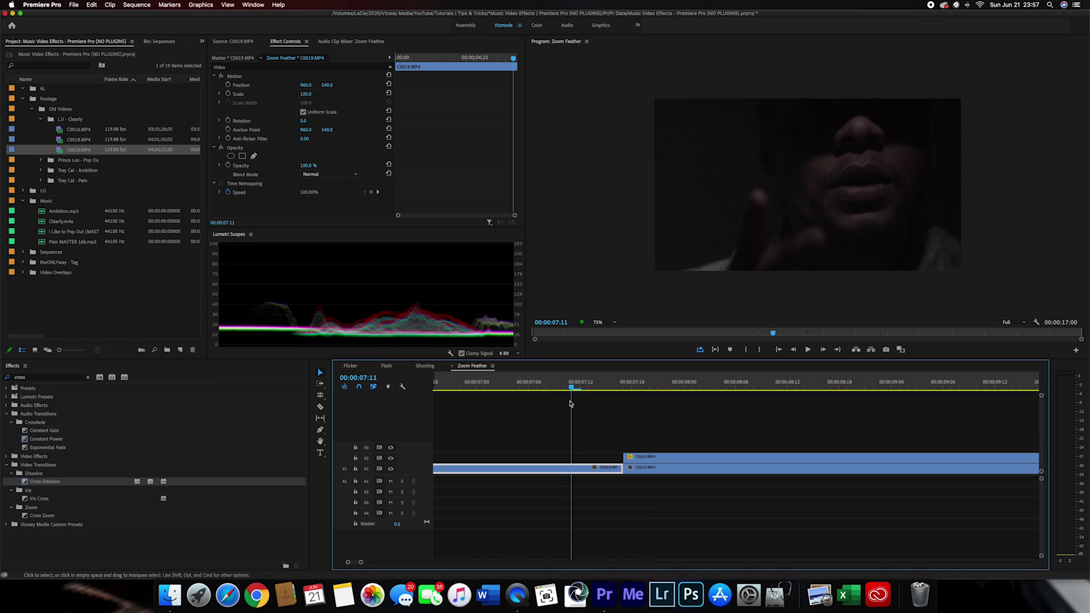
drag(571, 403, 640, 400)
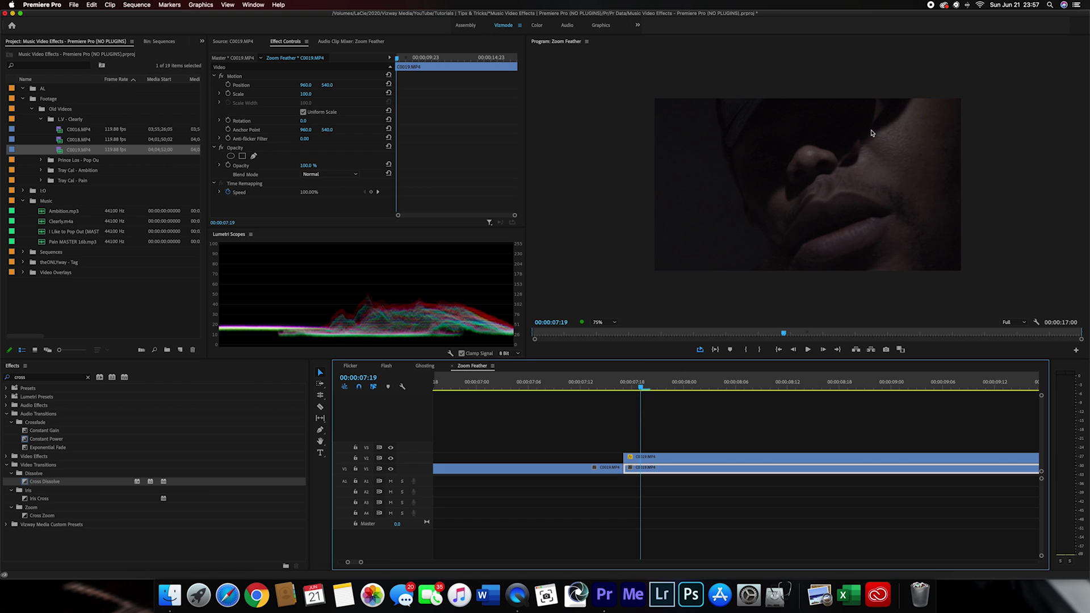
Set the V2 copy's Mask Feather to 175 and play the transition from before the cut
click(662, 457)
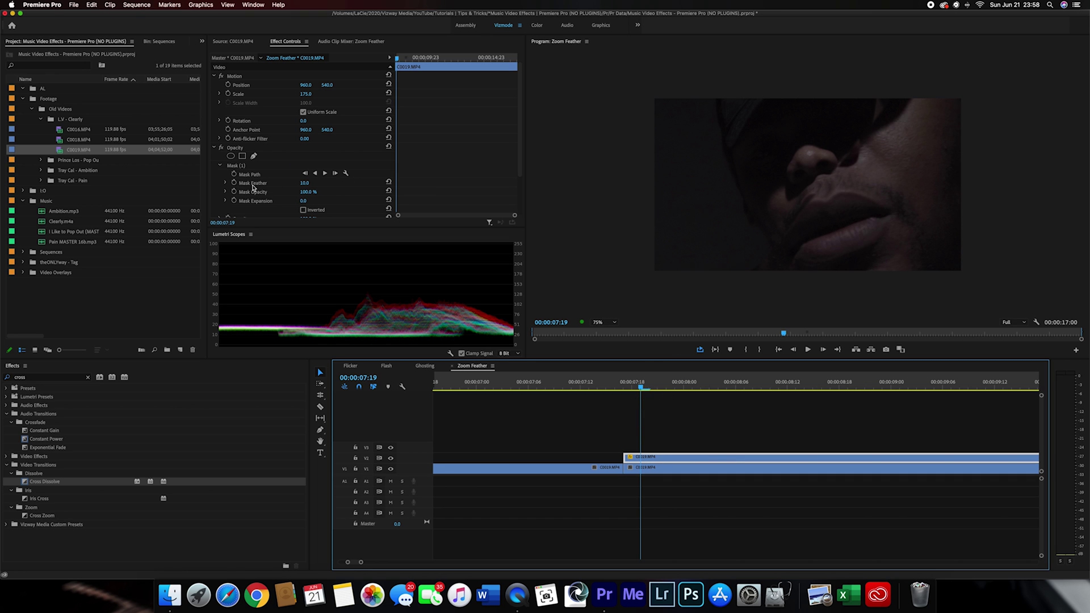
drag(304, 183, 319, 183)
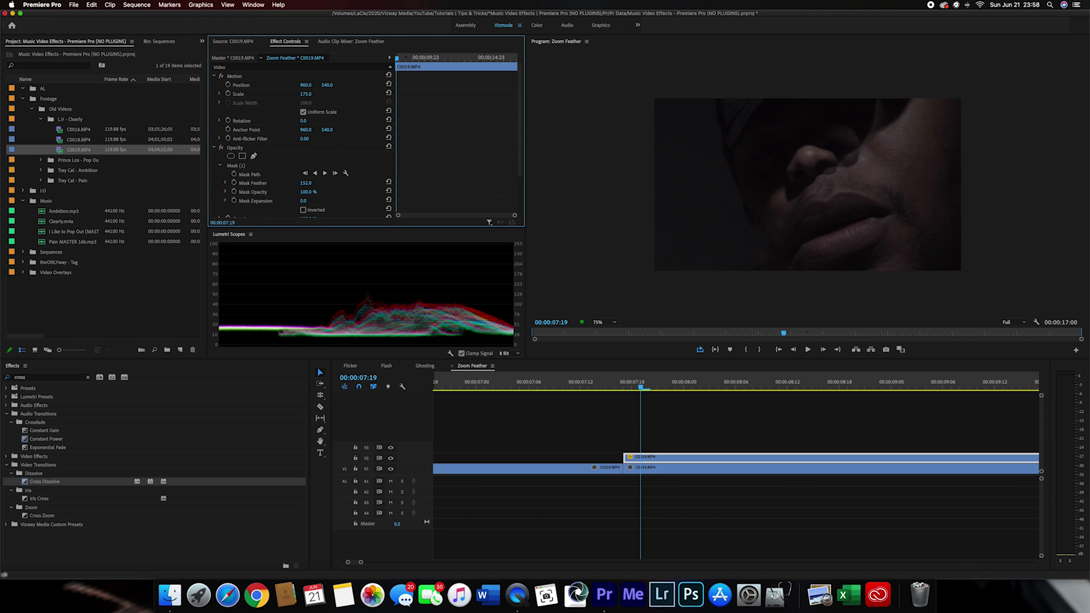
drag(306, 183, 347, 183)
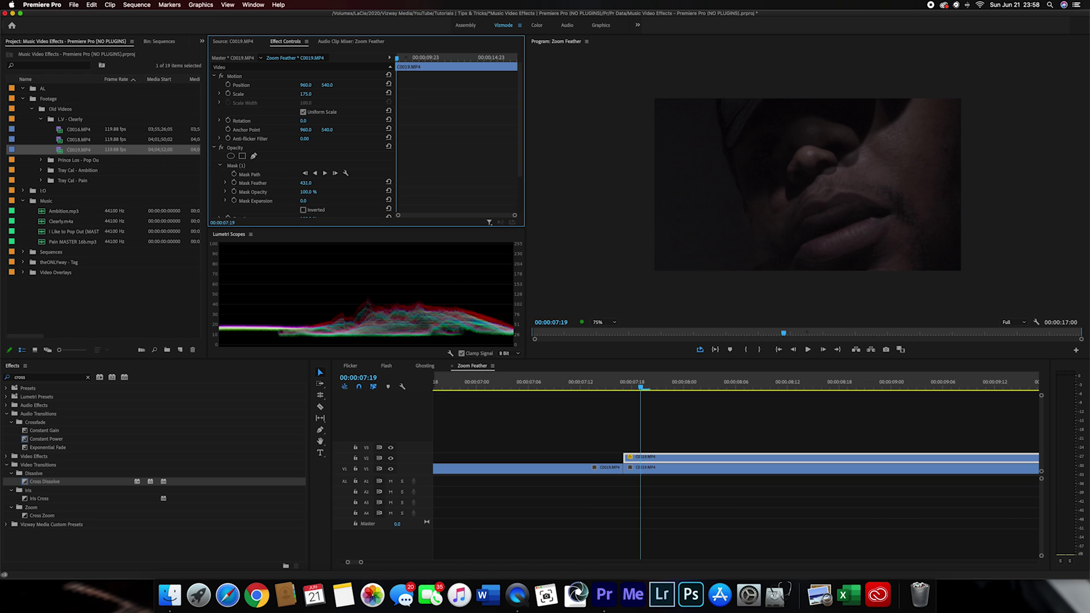
drag(306, 184, 284, 183)
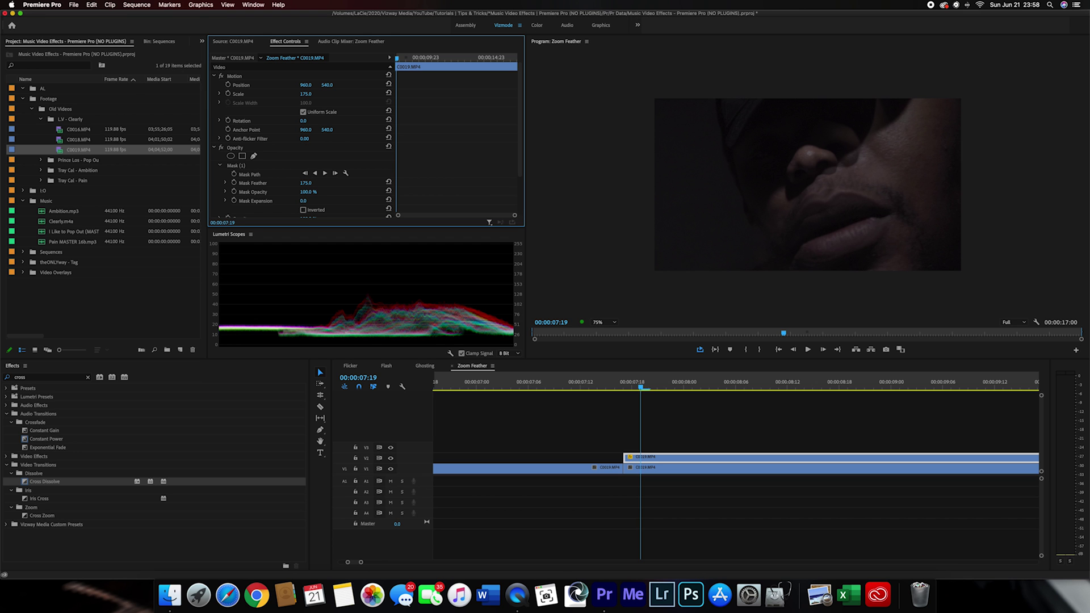
click(572, 384)
key(space)
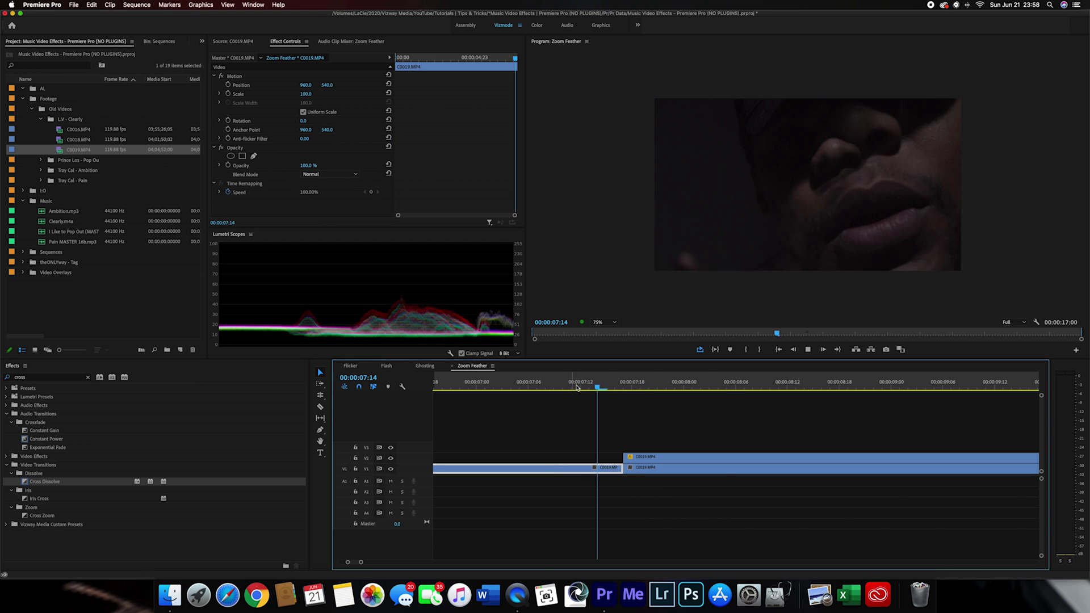
Search the effects for "gaus" and apply Gaussian Blur to the V2 copy with Blurriness 10
scroll(660, 405, down, 5)
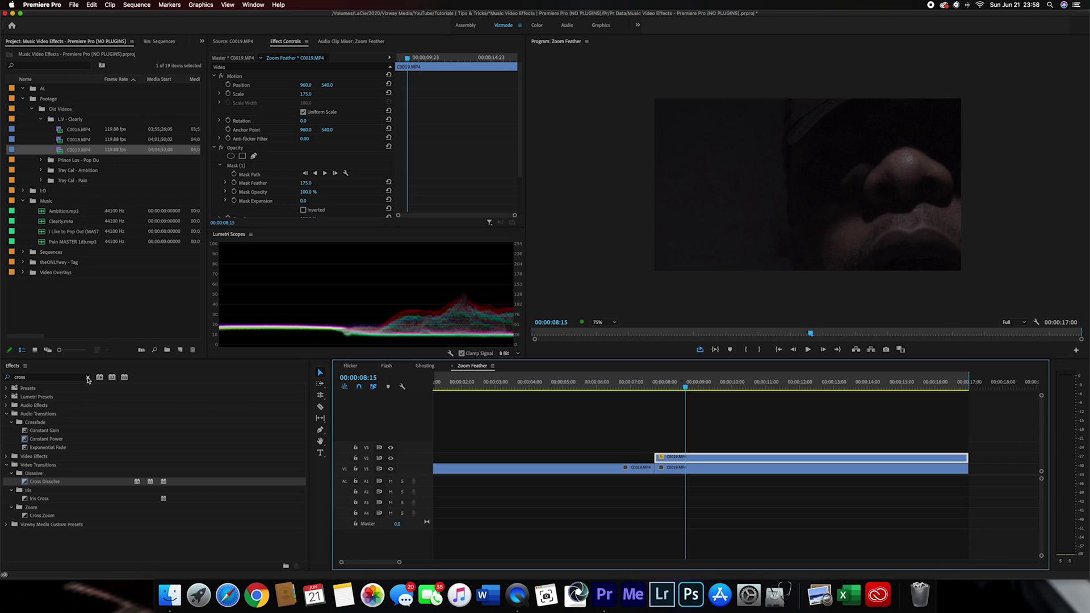
click(88, 378)
text(gu)
key(BackSpace)
text(aus)
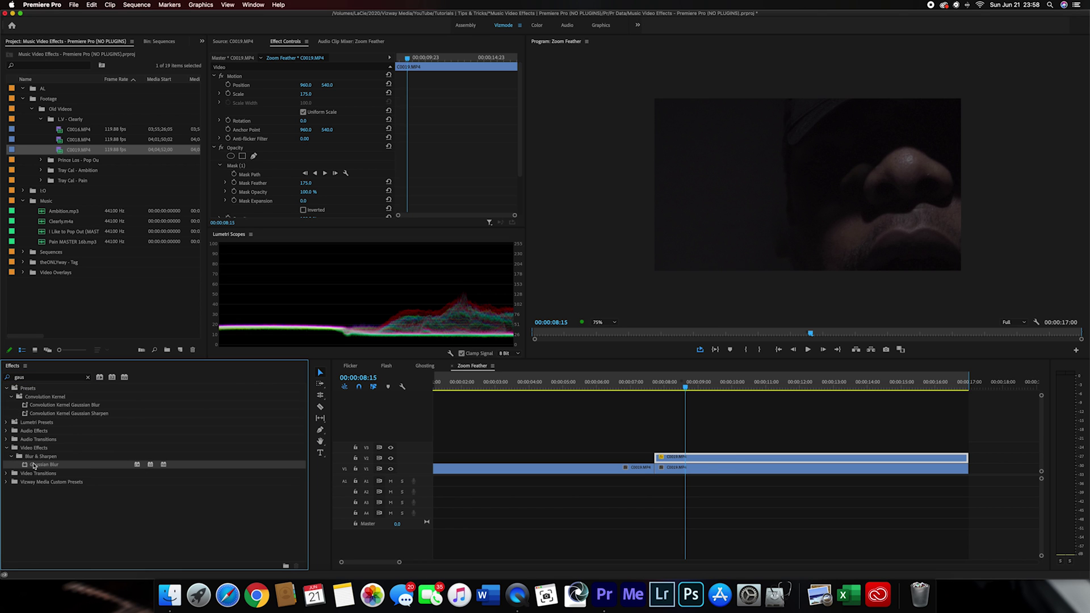
drag(712, 442, 703, 457)
scroll(426, 167, down, 4)
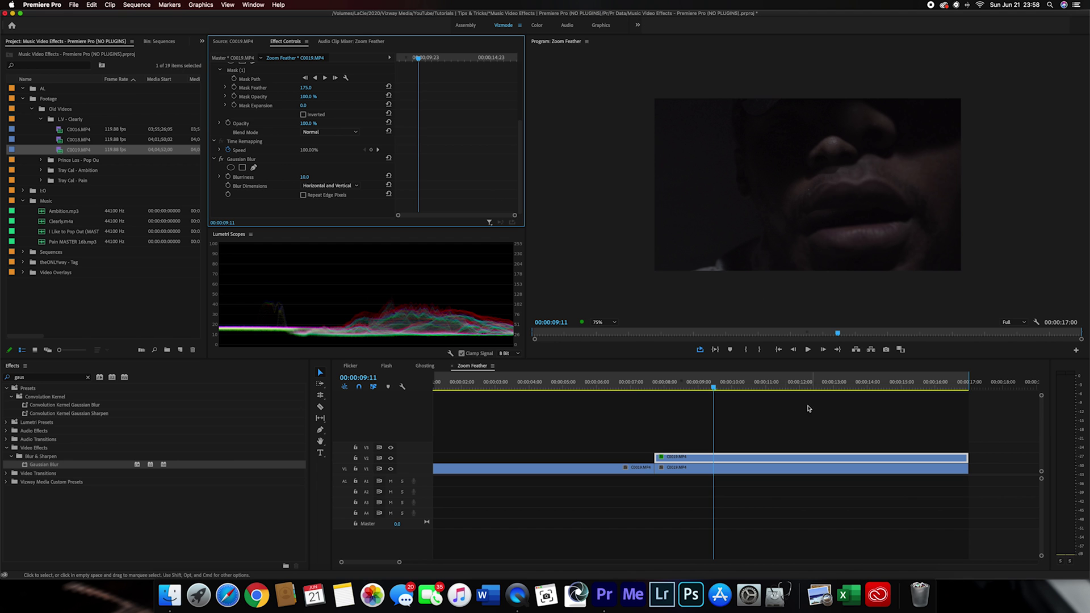
Play the blurred zoom feather overlay from before the cut and review it over the following seconds
drag(654, 387, 596, 387)
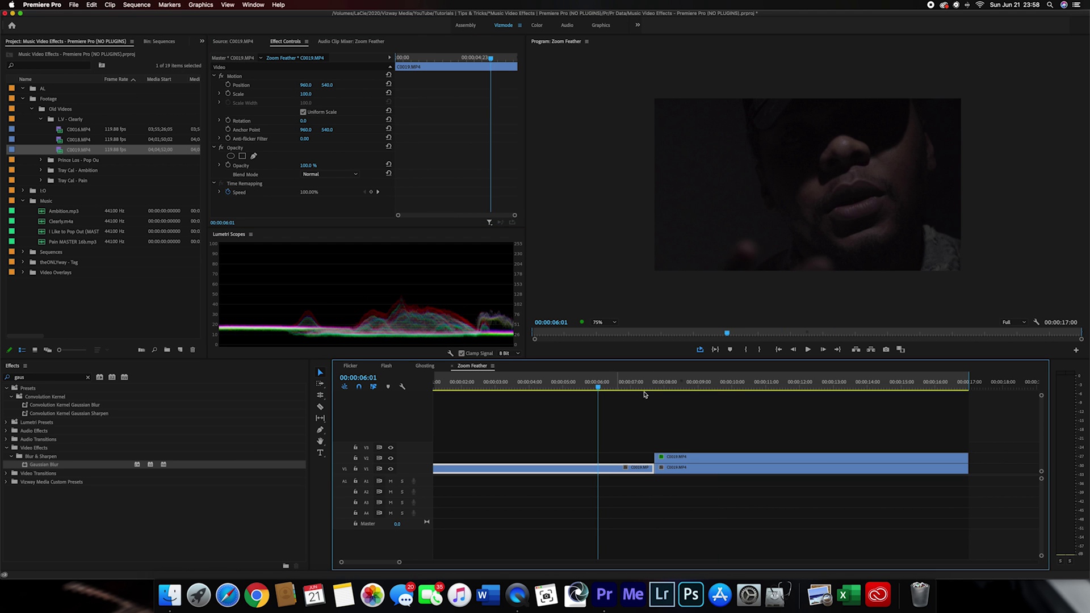
key(space)
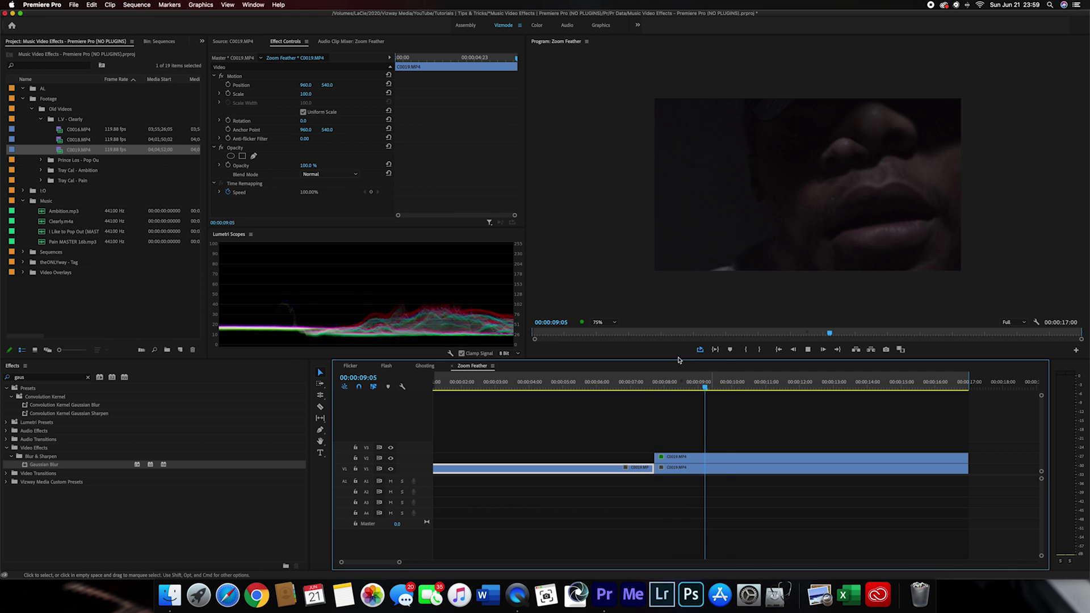
click(645, 387)
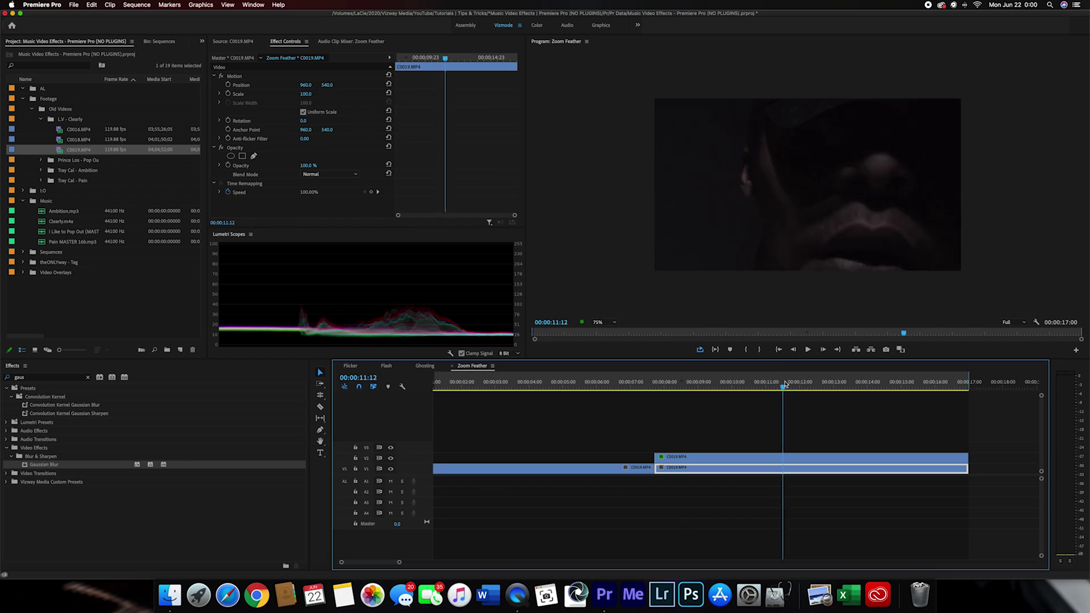
mouse_move(692, 383)
mouse_down()
mouse_move(708, 377)
mouse_move(617, 377)
mouse_move(844, 387)
mouse_move(628, 386)
mouse_move(773, 387)
mouse_move(690, 387)
mouse_move(651, 416)
mouse_move(724, 411)
mouse_move(628, 418)
mouse_move(642, 417)
mouse_move(642, 387)
mouse_move(672, 387)
mouse_up()
key(space)
Play the start of the V2 copy to time the zoom and add a Scale keyframe of 175 at 00:00:08:08
click(672, 458)
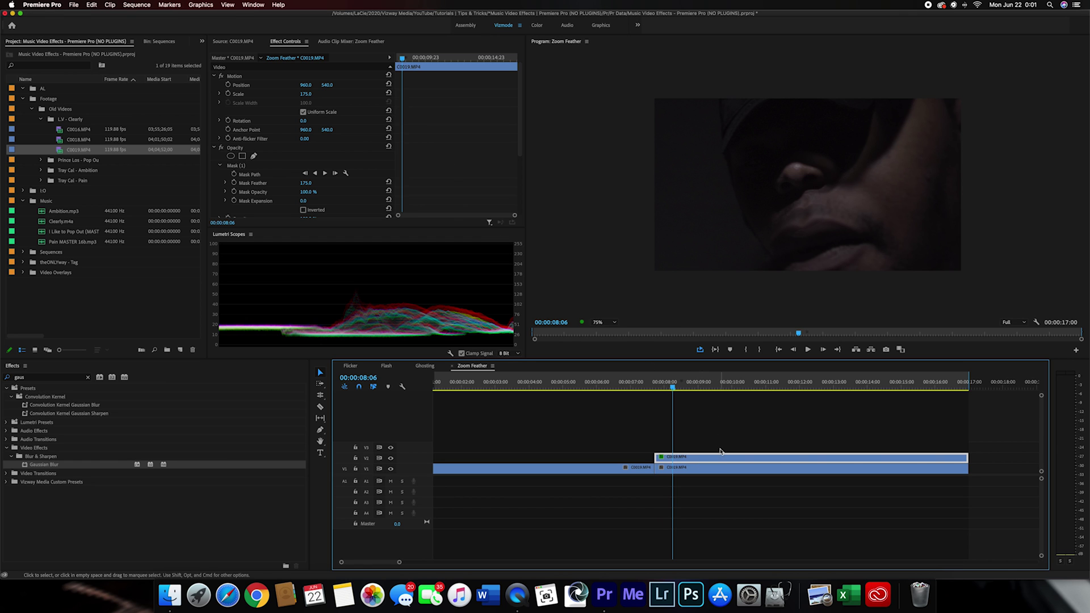
click(441, 82)
key(equal)
key(equal)
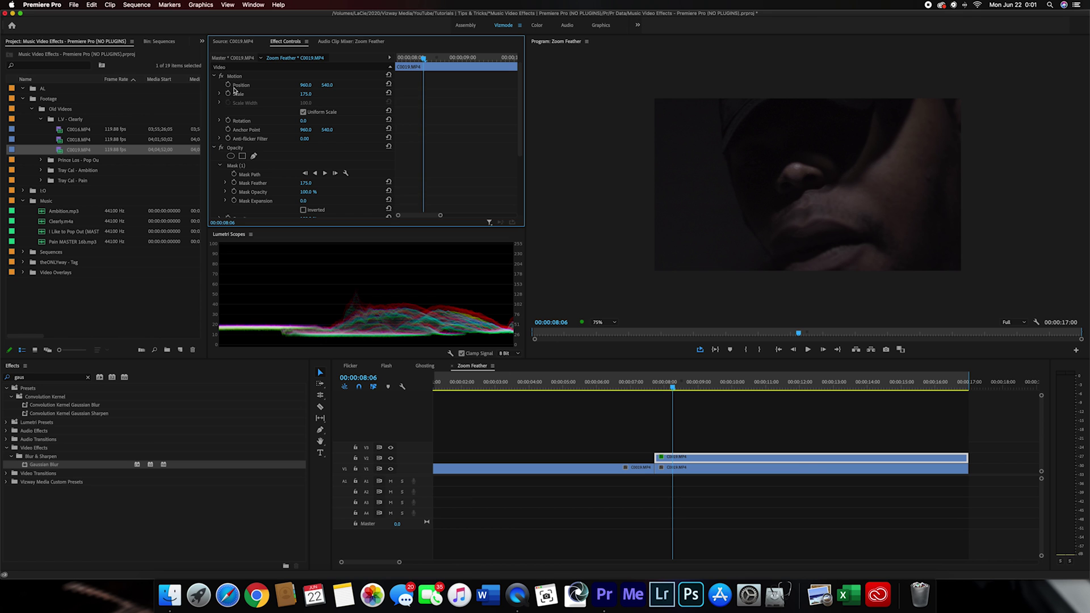
drag(423, 58, 391, 61)
key(space)
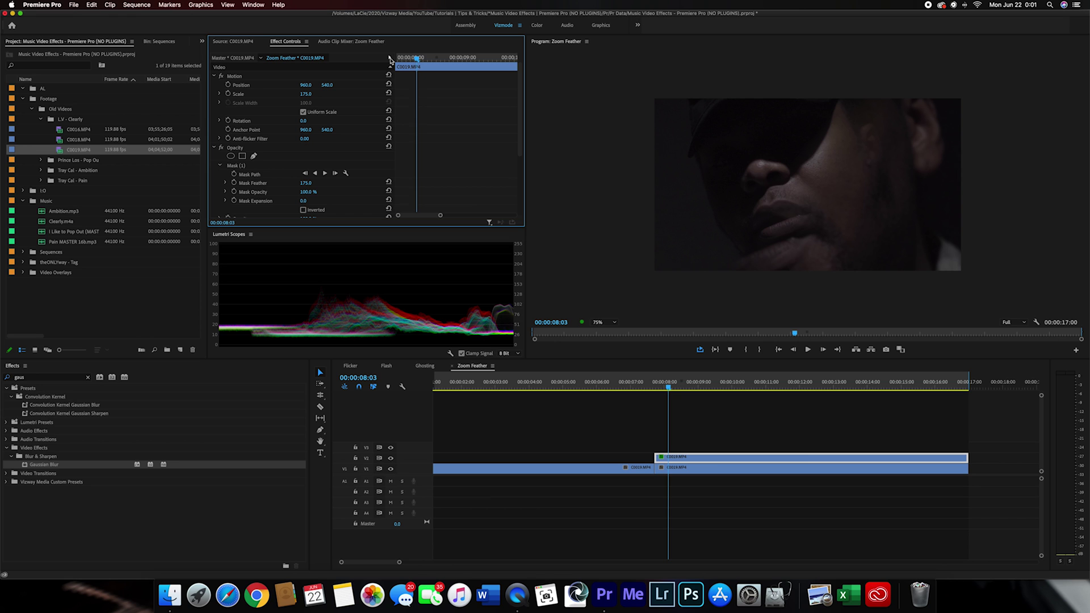
click(391, 61)
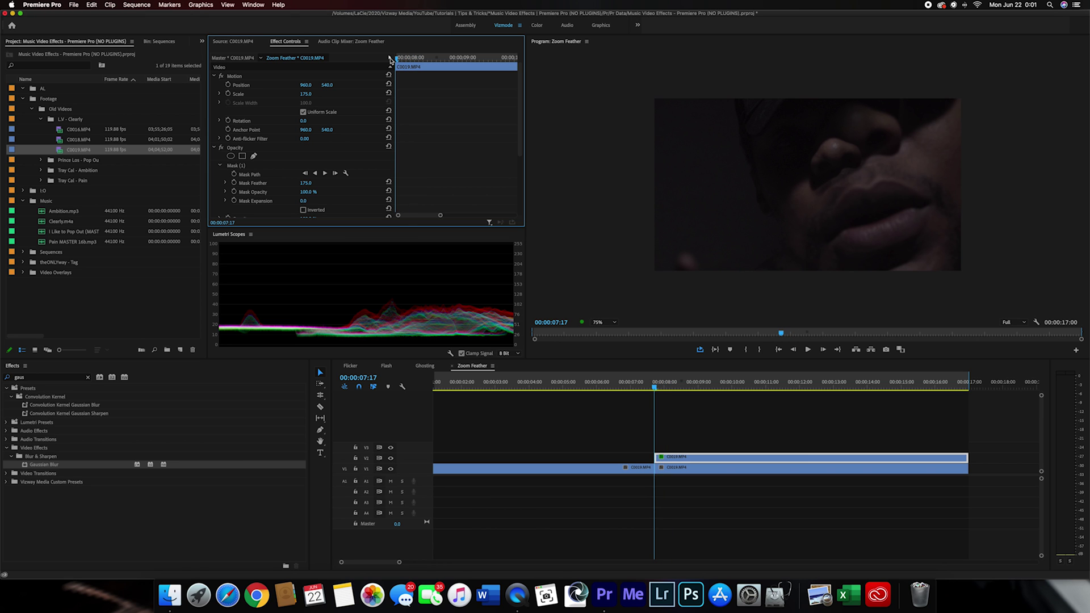
key(space)
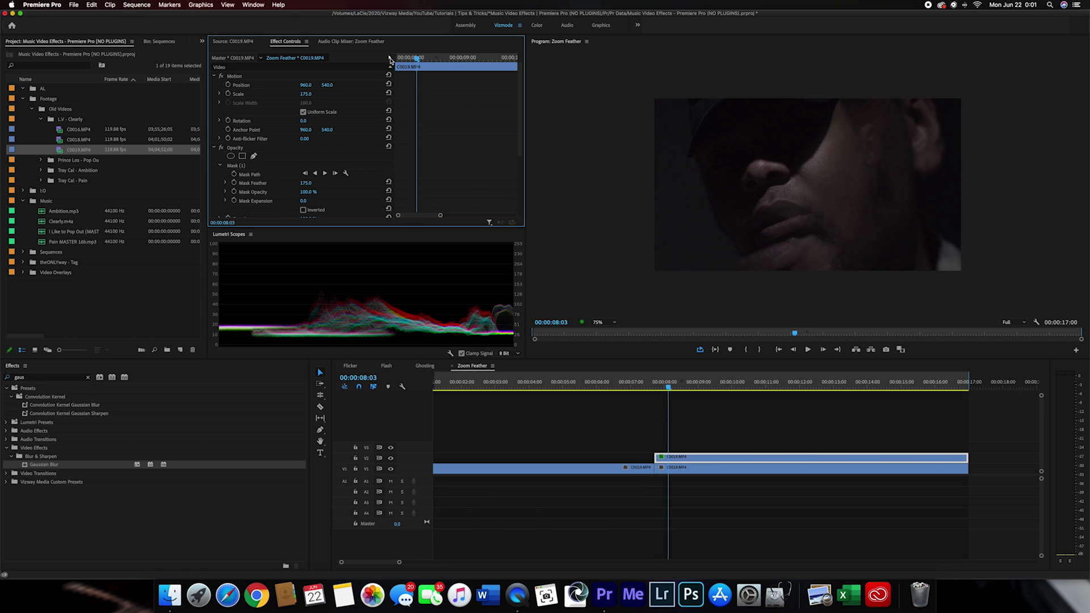
click(228, 94)
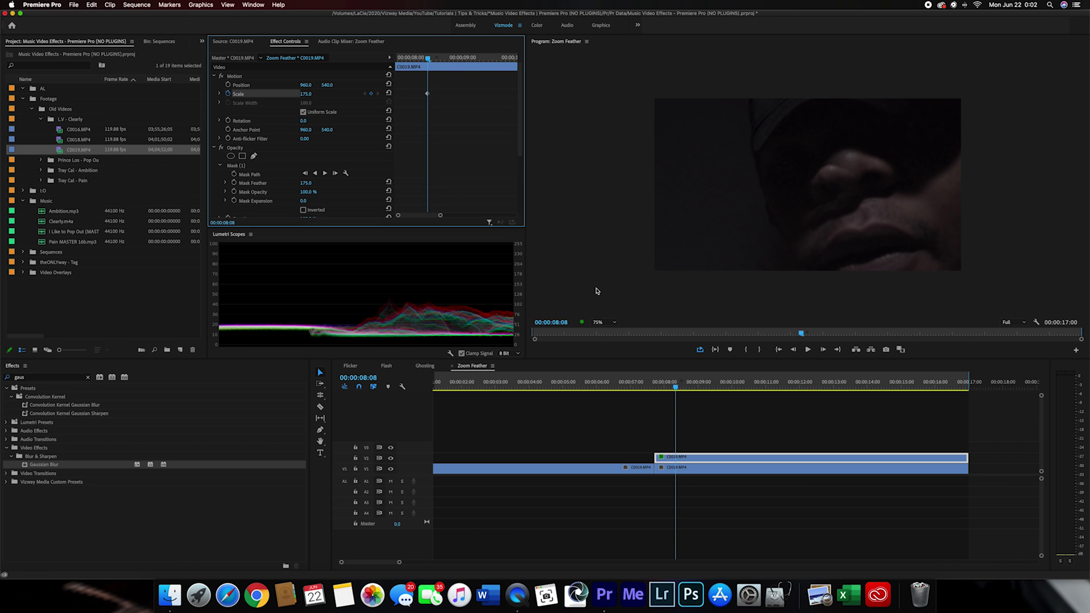
Add a Scale keyframe of 100 at the V2 copy's start, 00:00:07:17
key(shift+Left)
key(shift+Left)
key(shift+Left)
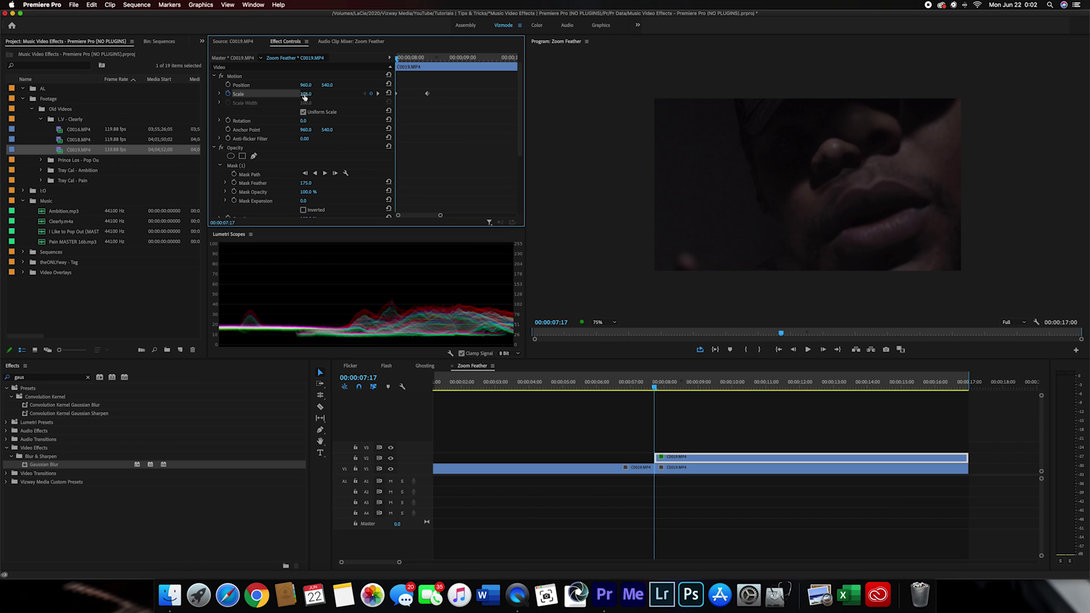
drag(305, 94, 227, 94)
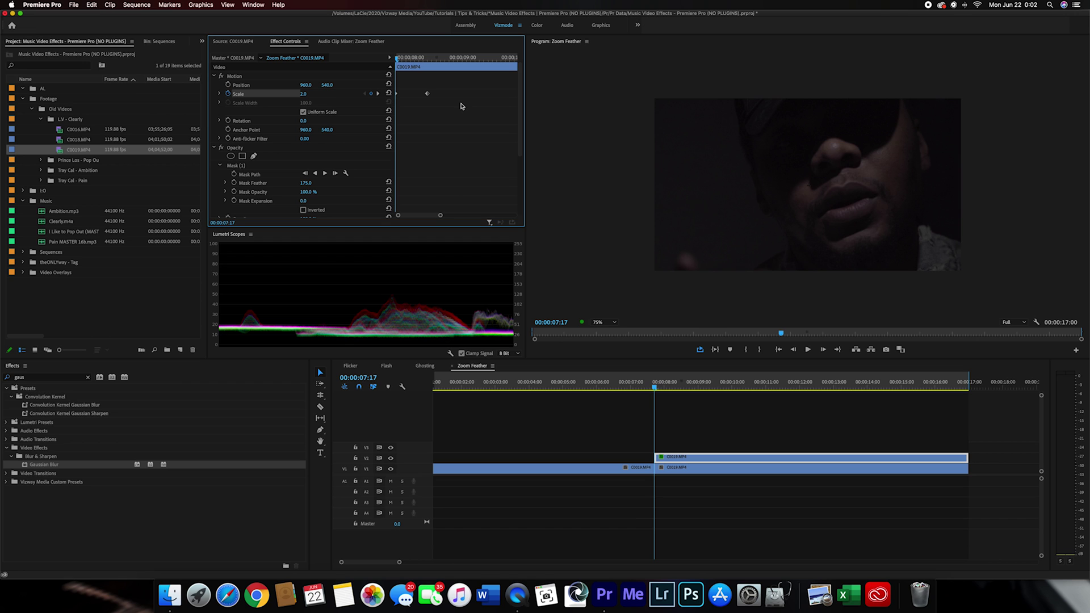
click(305, 94)
text(100)
key(Return)
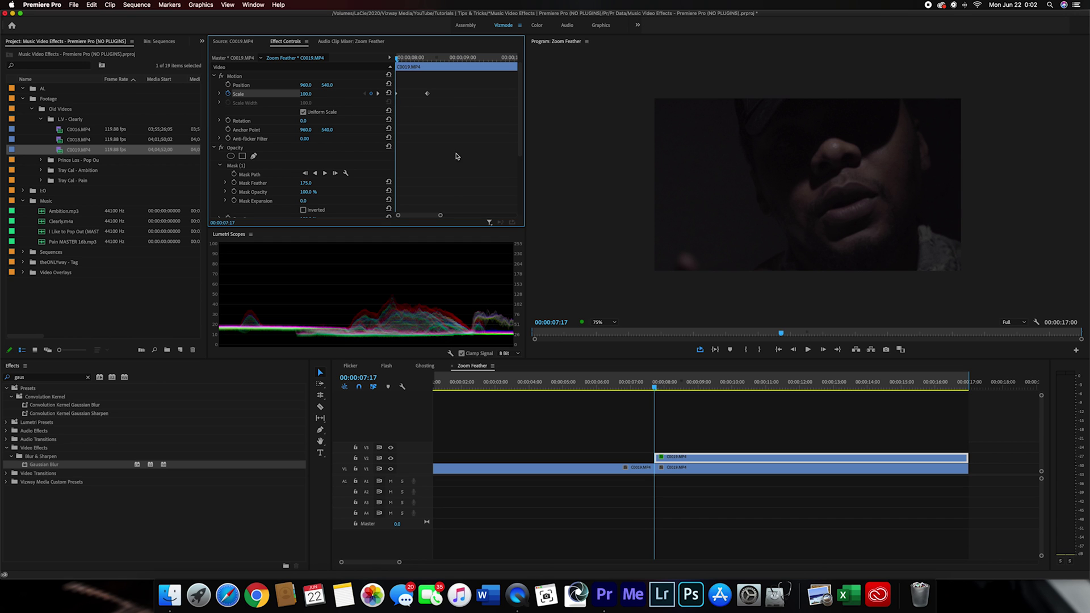
Play the animated zoom feather transition repeatedly from shortly before the cut
drag(655, 386, 624, 387)
key(space)
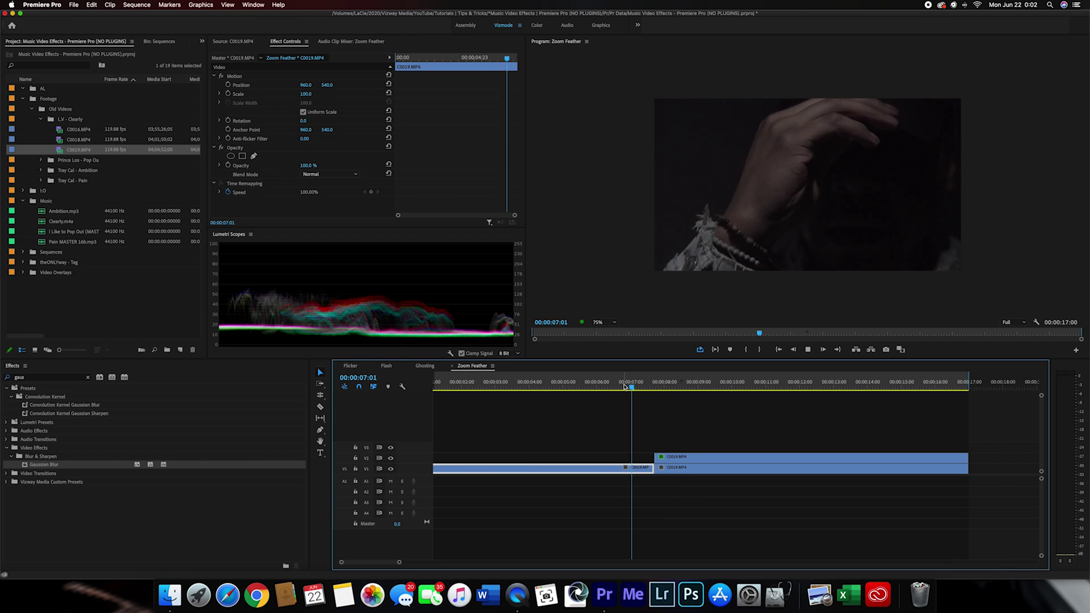
key(space)
mouse_move(637, 387)
mouse_down()
mouse_move(732, 388)
mouse_move(625, 386)
mouse_up()
key(space)
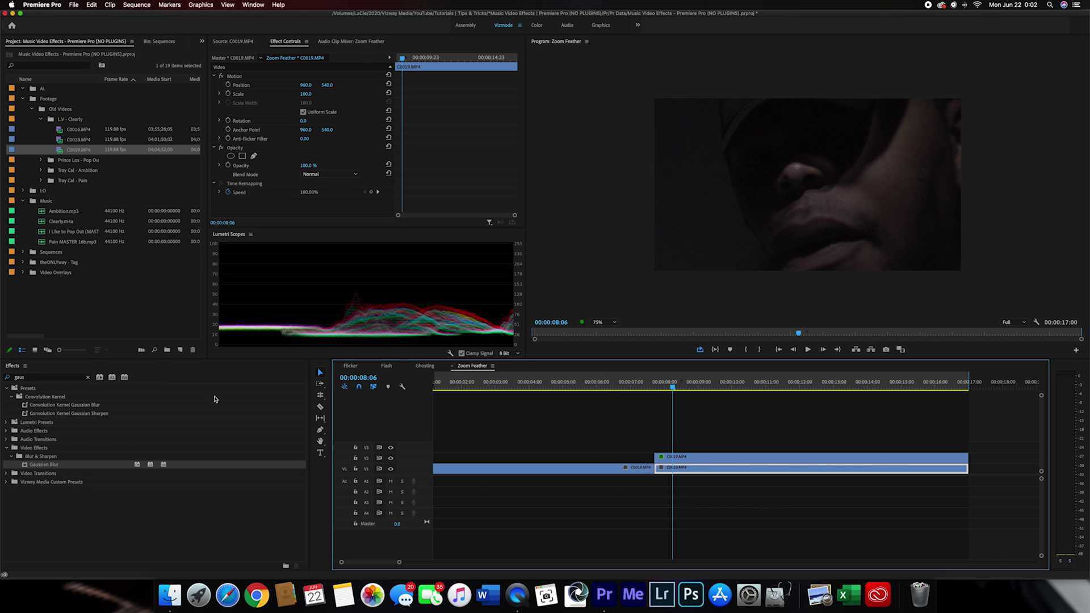
Cut the V2 copy at 00:00:12:17 and delete the part after the cut
drag(699, 386, 824, 388)
key(c)
click(824, 458)
key(v)
click(841, 458)
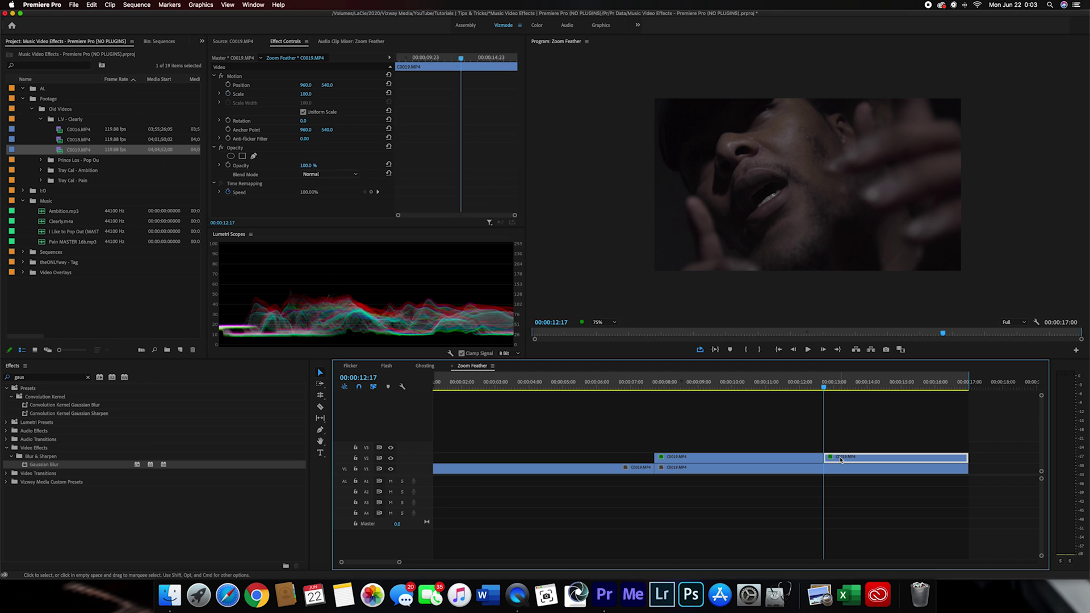
key(c)
key(Delete)
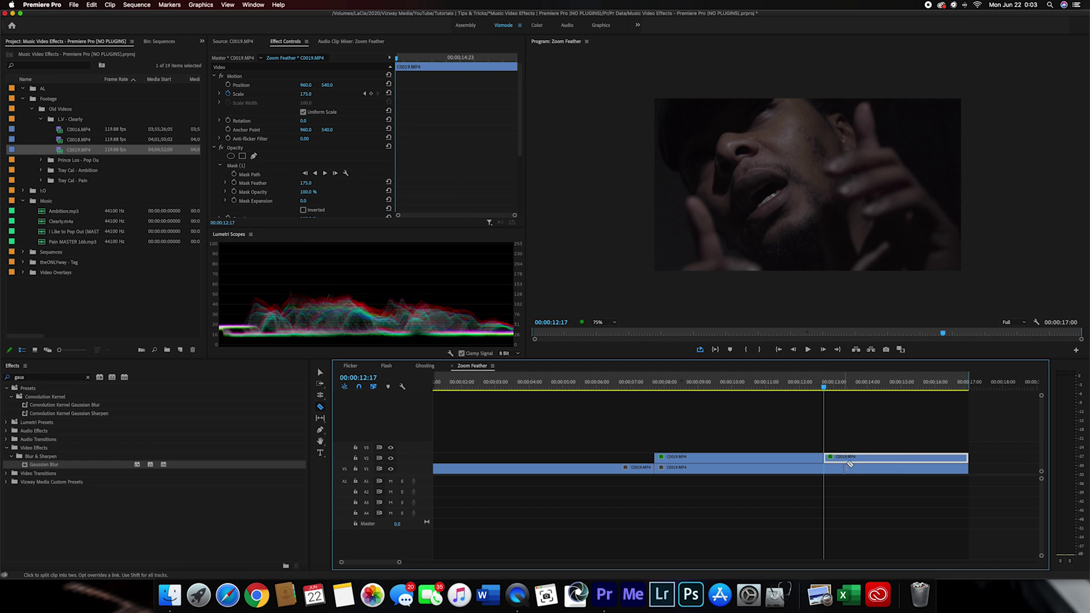
key(v)
Mirror the V2 copy's Scale animation at its end, with keyframes of 175 at 00:00:12:05 and 100 at the clip's end
mouse_move(816, 389)
mouse_down()
mouse_move(621, 388)
mouse_move(806, 389)
mouse_up()
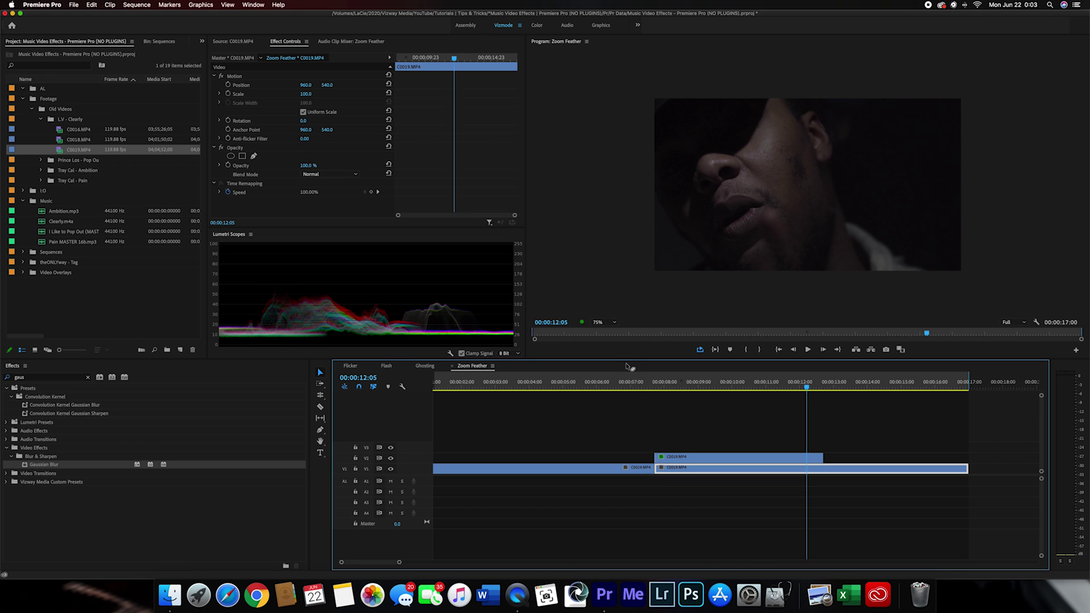
click(686, 458)
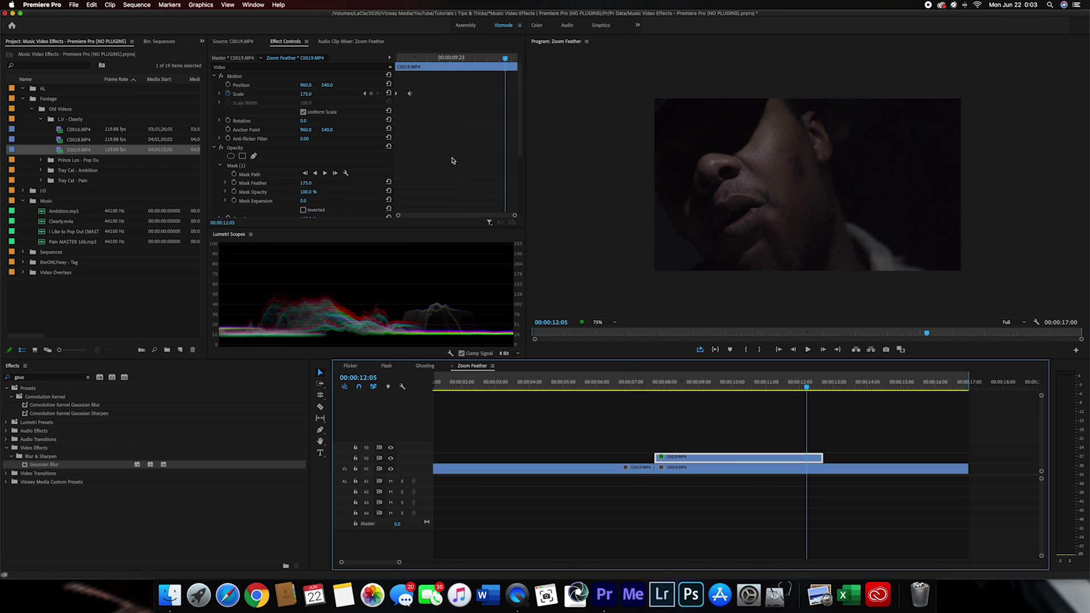
click(410, 96)
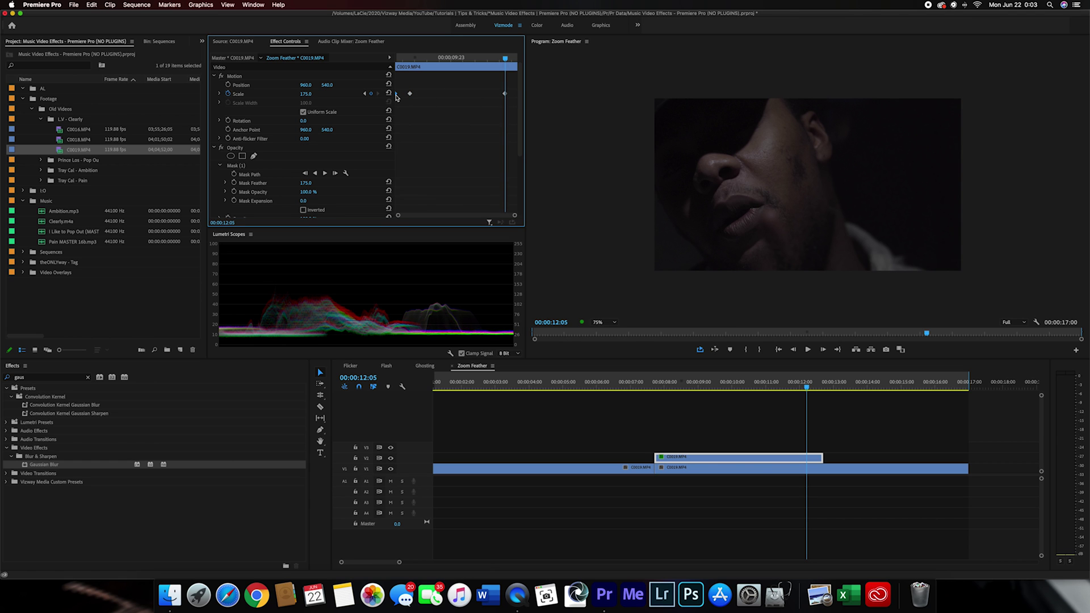
Play the end of the V2 copy from around 00:00:11 to review the zoom-out
key(space)
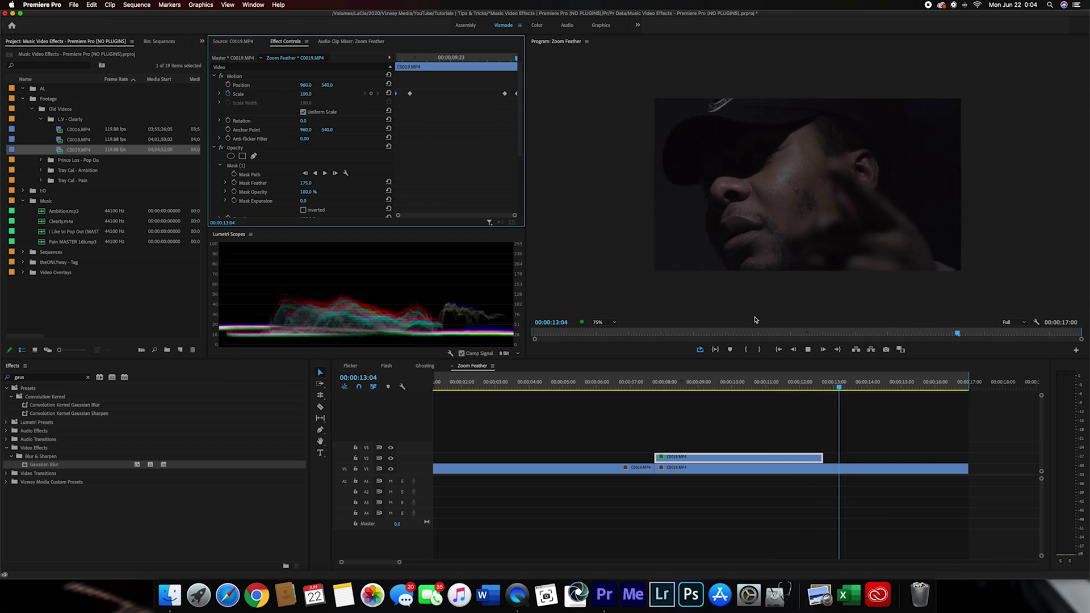
click(767, 468)
click(774, 386)
key(space)
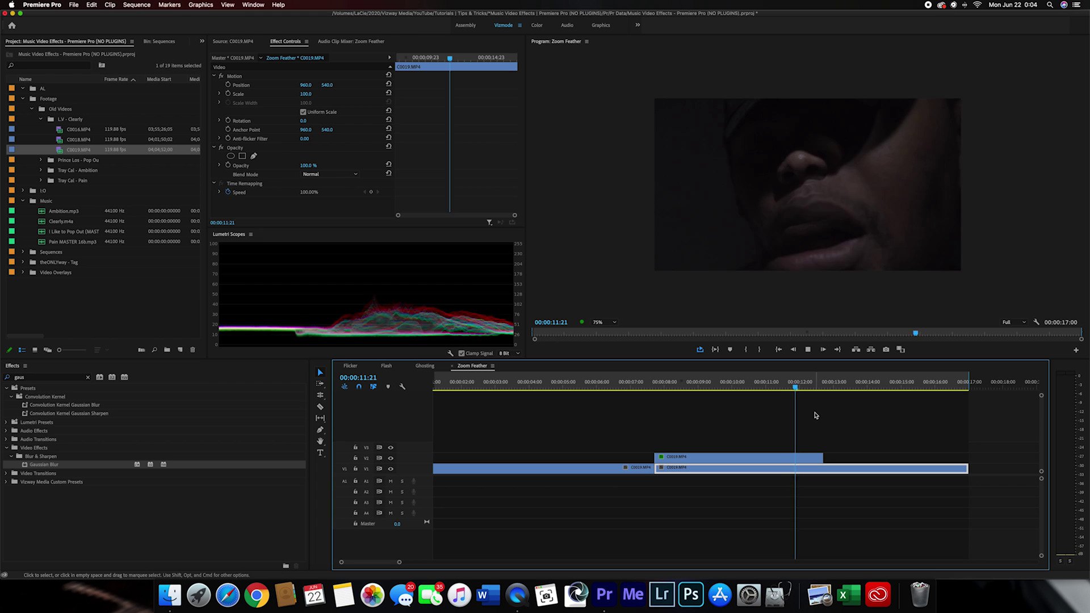
Mirror the Gaussian Blur animation with a Blurriness keyframe of 10 at 00:00:12:04 and a duplicate of the starting keyframe at the clip's end
click(805, 386)
click(789, 458)
scroll(447, 164, down, 5)
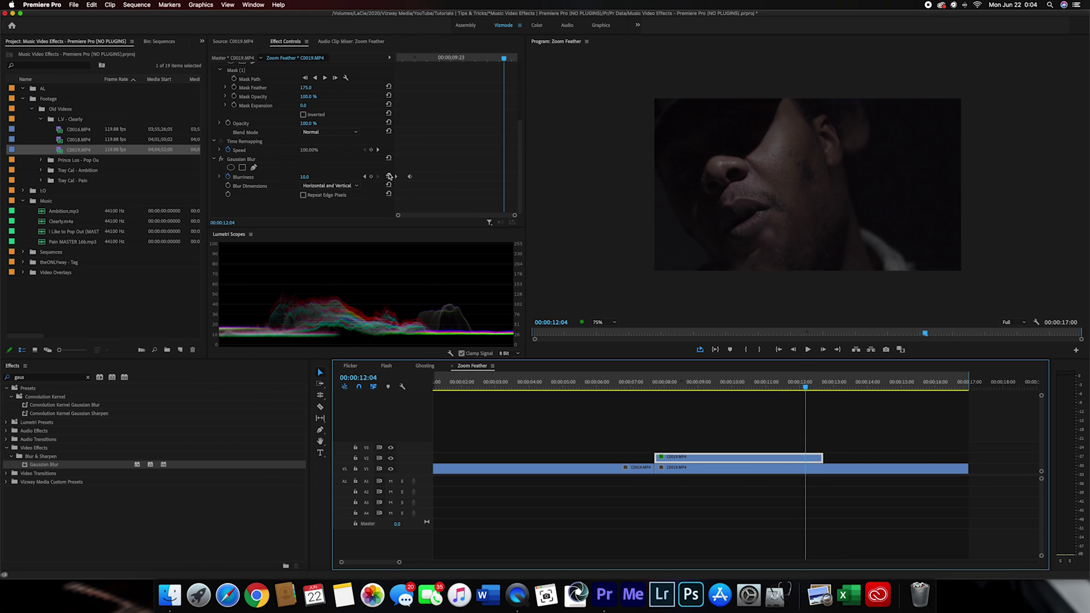
click(410, 180)
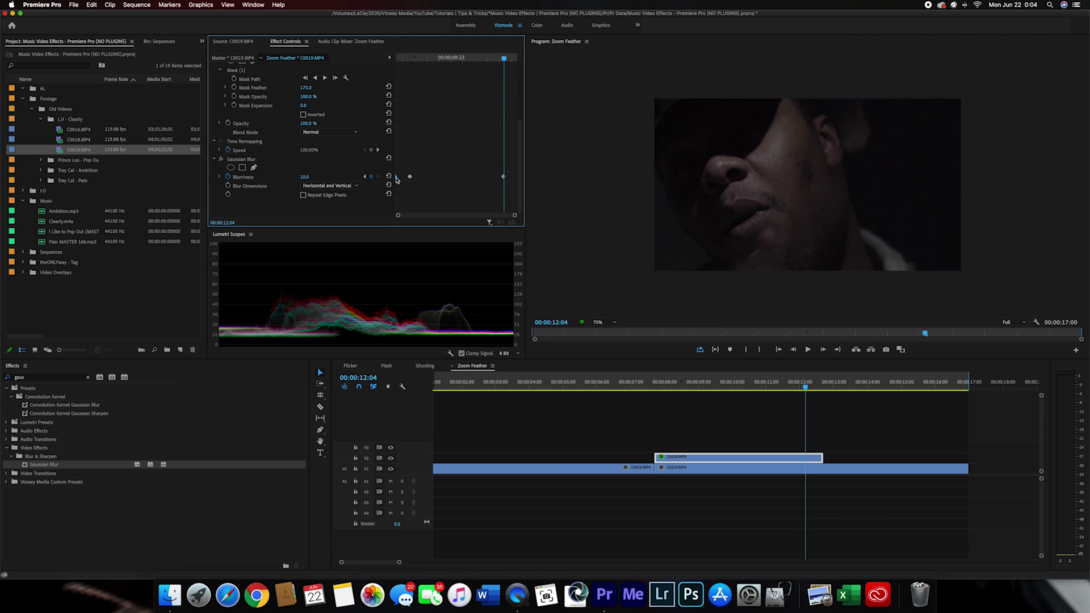
drag(516, 177, 486, 180)
Play the ending of the V2 copy, and replay the zoom feather transition from shortly before the cut
drag(805, 387, 750, 387)
key(space)
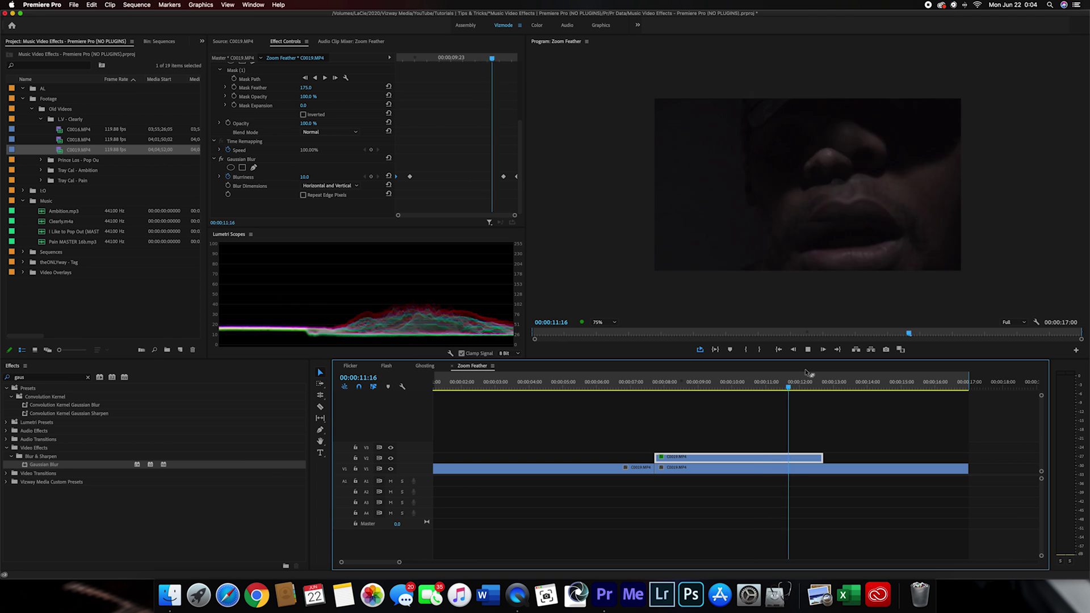
click(597, 387)
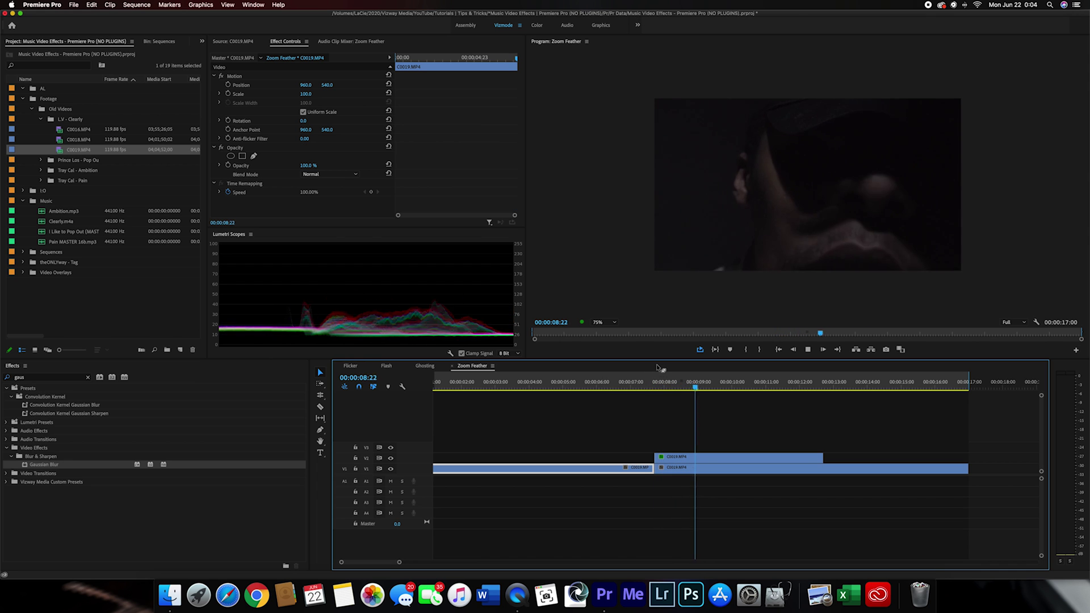
click(639, 387)
drag(639, 388, 675, 387)
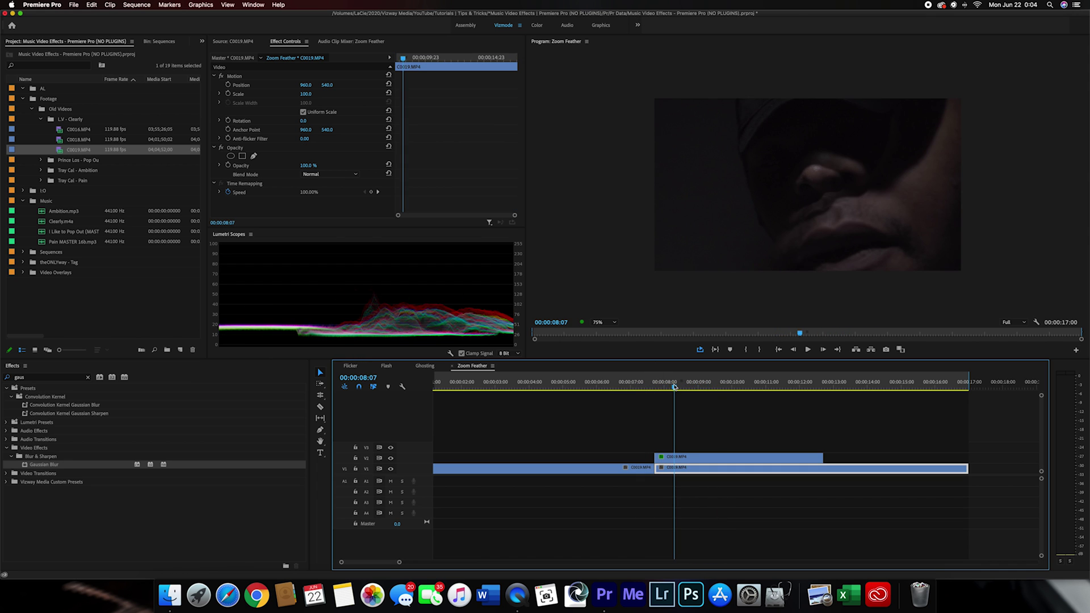
click(632, 388)
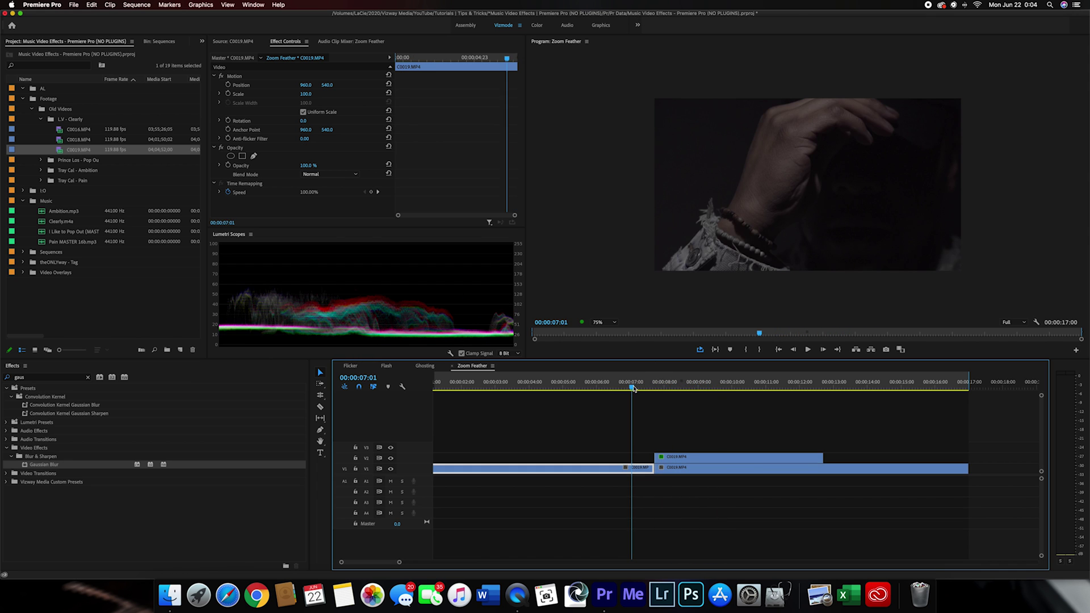
key(space)
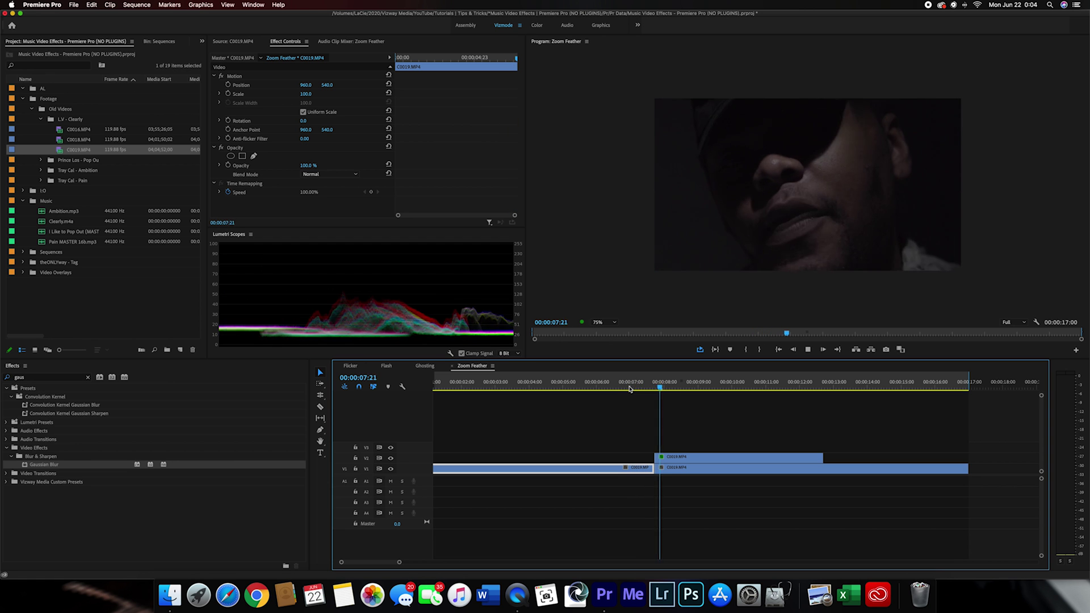